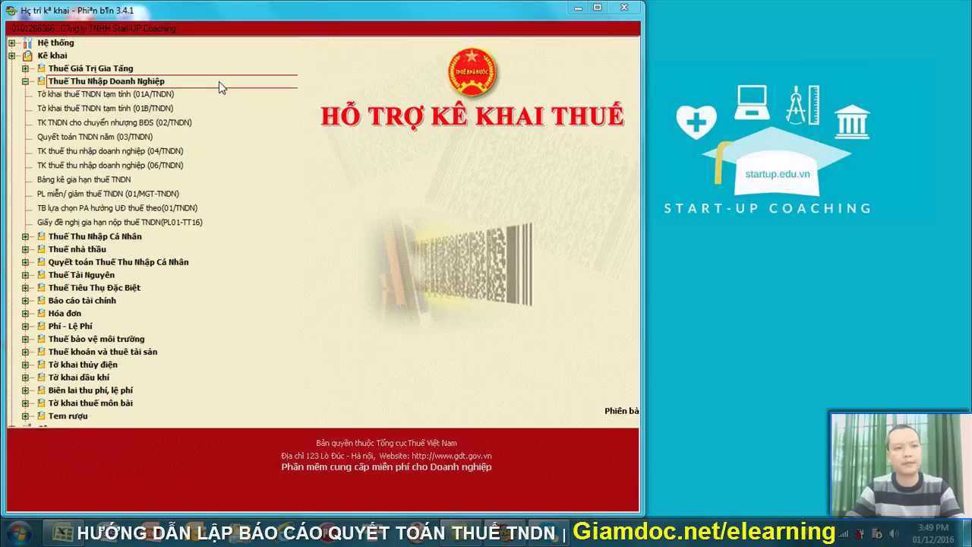
Step: Open the annual corporate income tax finalization form (03/TNDN) and set the tax period year to 2016
click(162, 138)
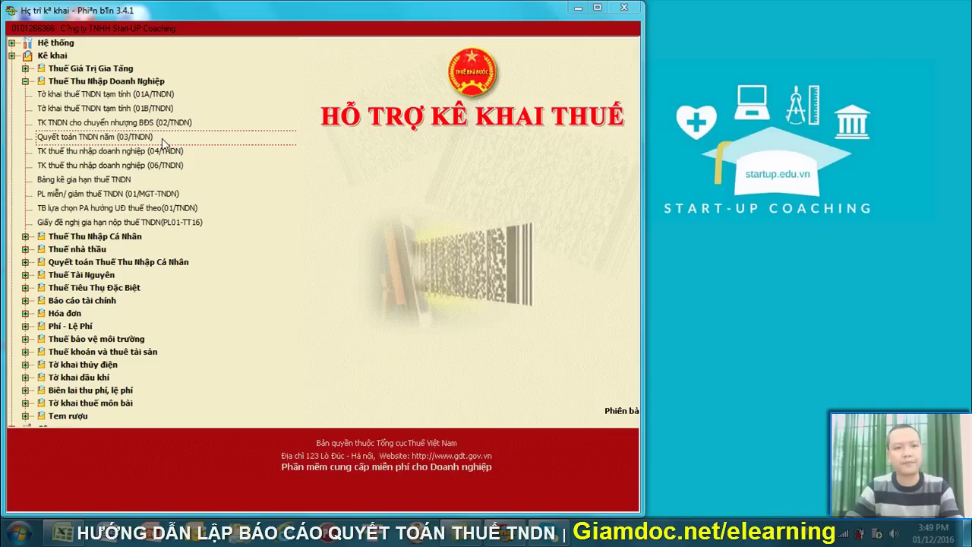
click(162, 138)
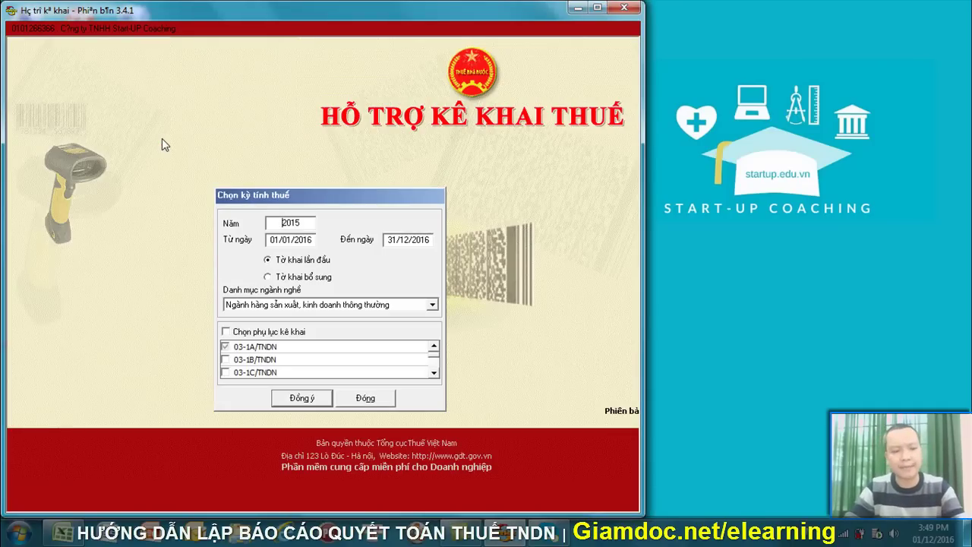
key(shift+End)
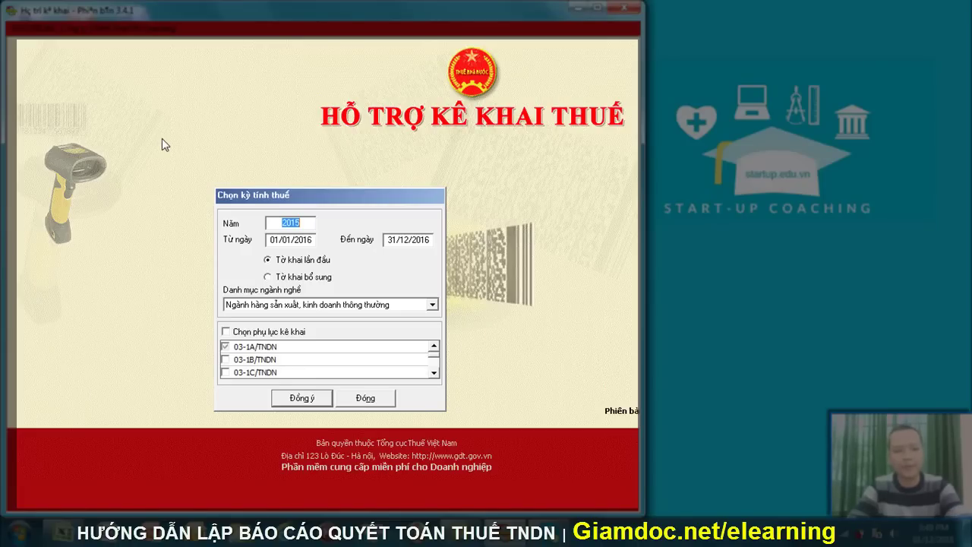
text(2016)
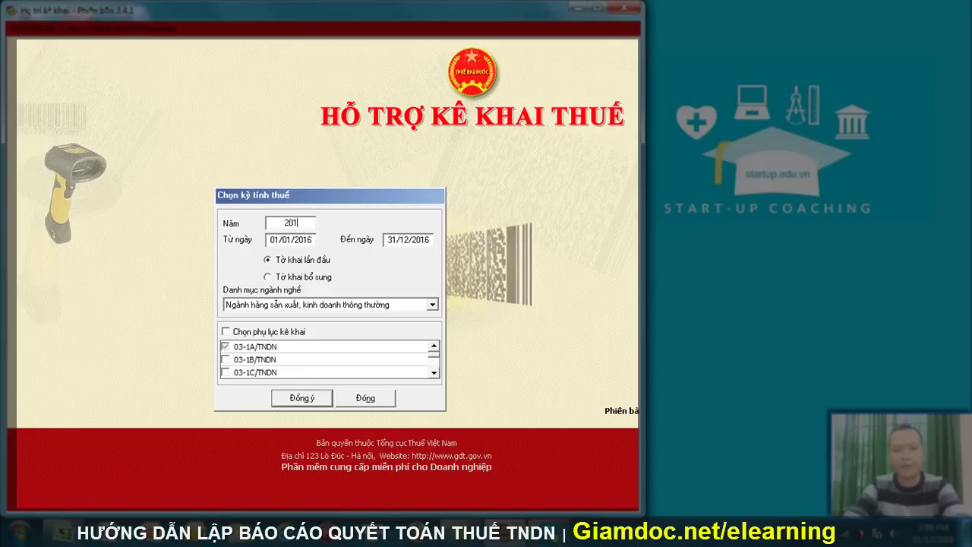
click(272, 240)
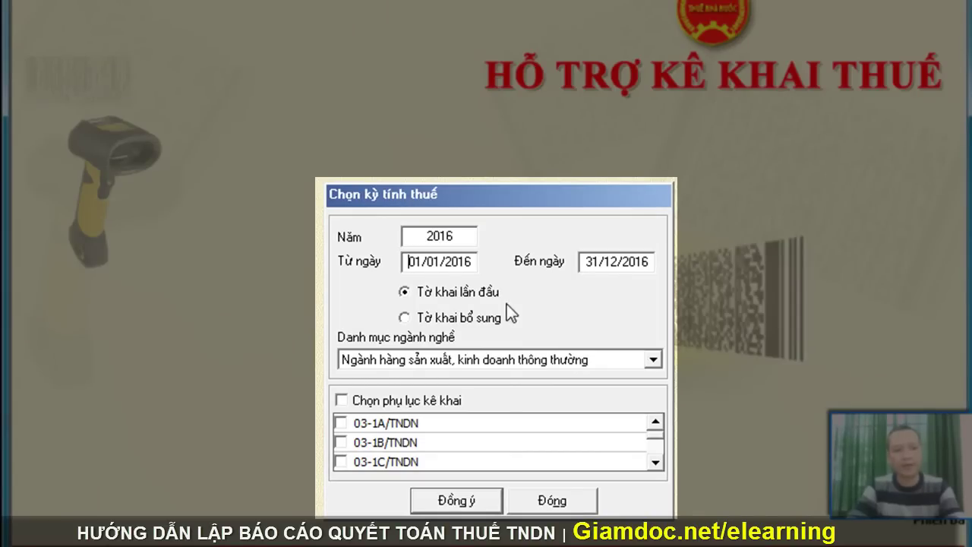
Step: Choose the first-time declaration, include appendix 03-1A/TNDN, and accept the tax period settings to create the declaration
click(450, 297)
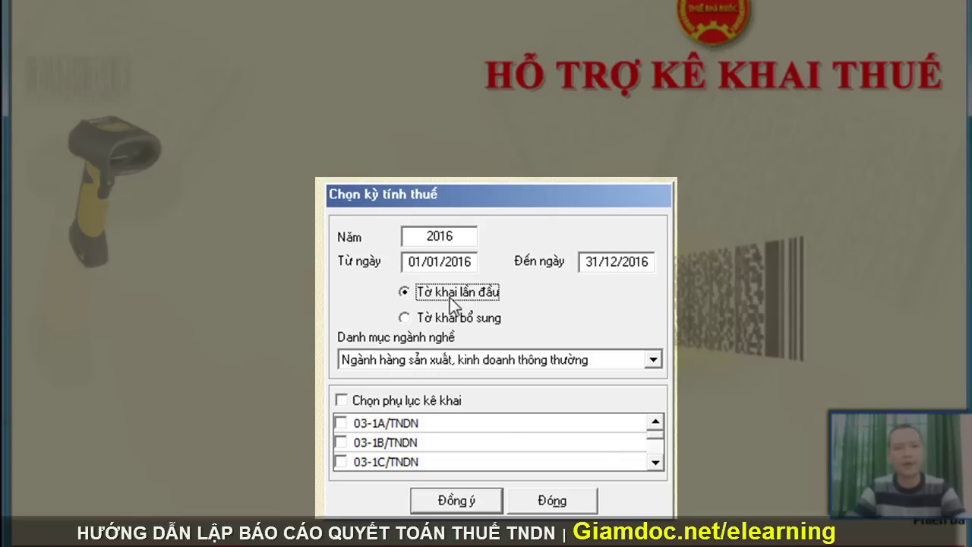
click(342, 426)
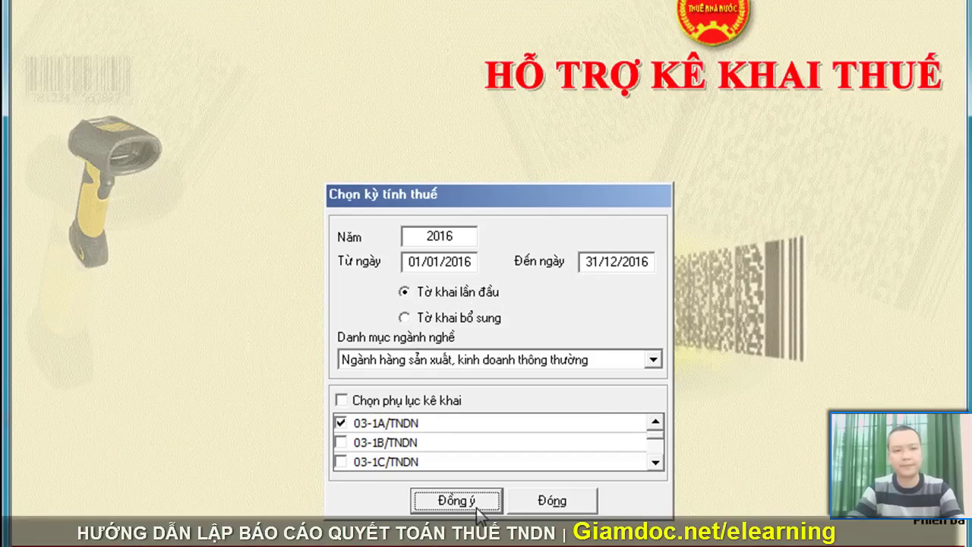
click(477, 505)
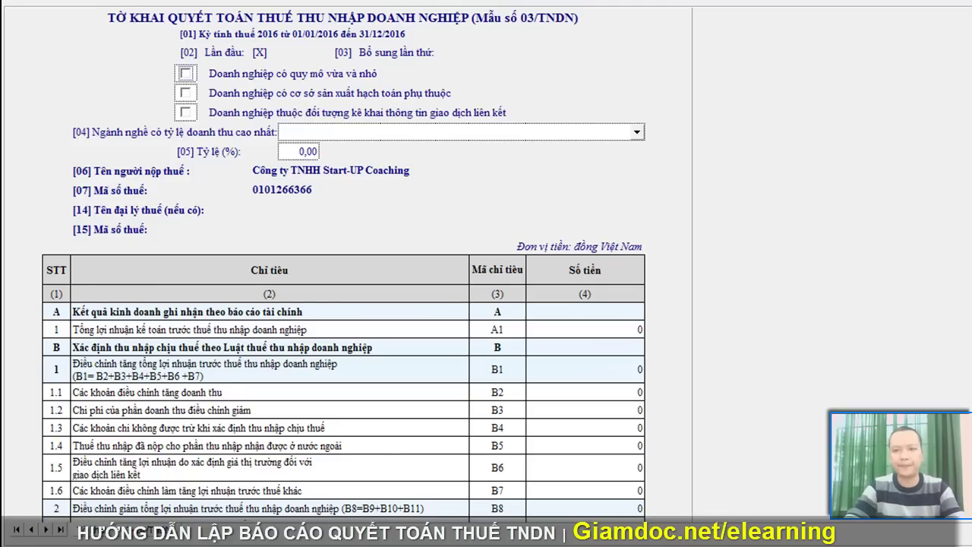
Step: Examine the 03/TNDN declaration from its general information through sections A to M and the signature fields
scroll(770, 231, down, 8)
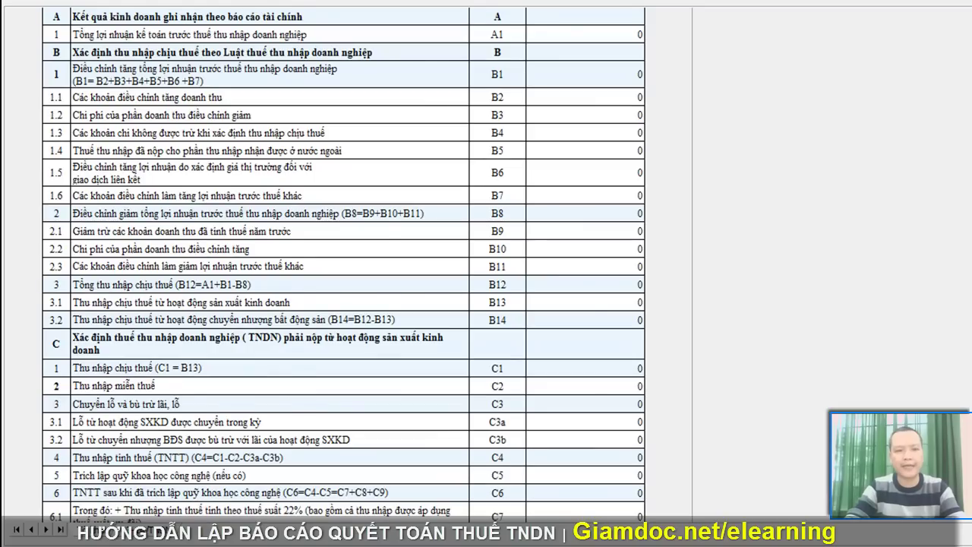
scroll(770, 232, down, 7)
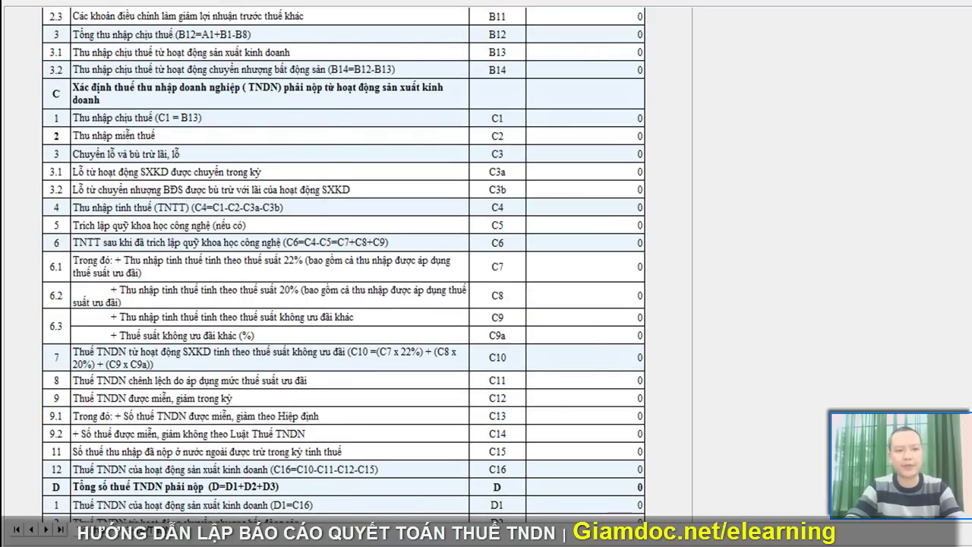
scroll(344, 266, down, 6)
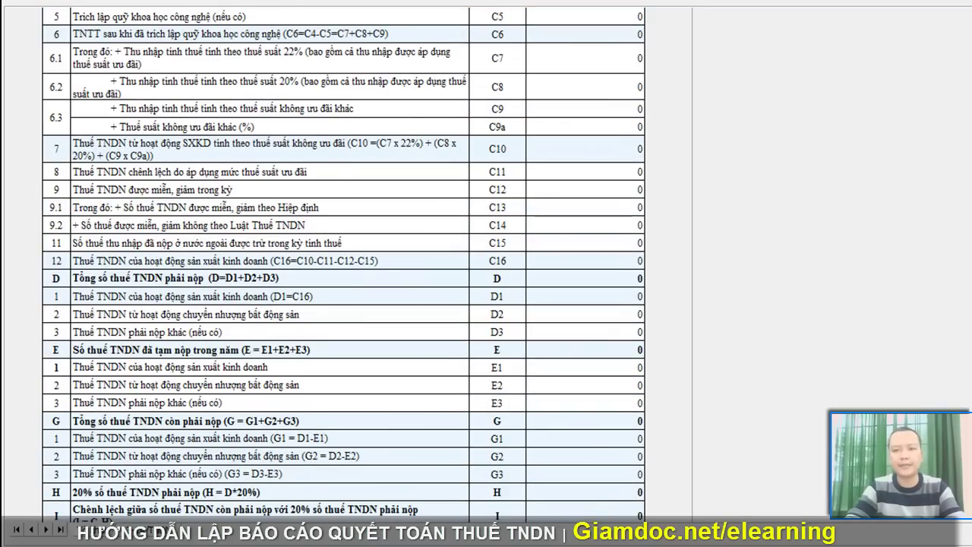
scroll(344, 265, down, 8)
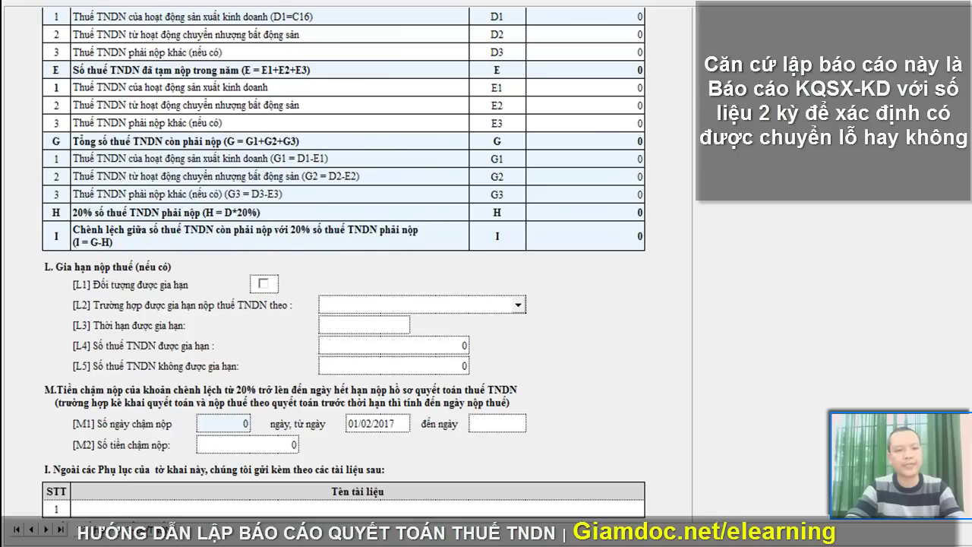
scroll(344, 266, down, 2)
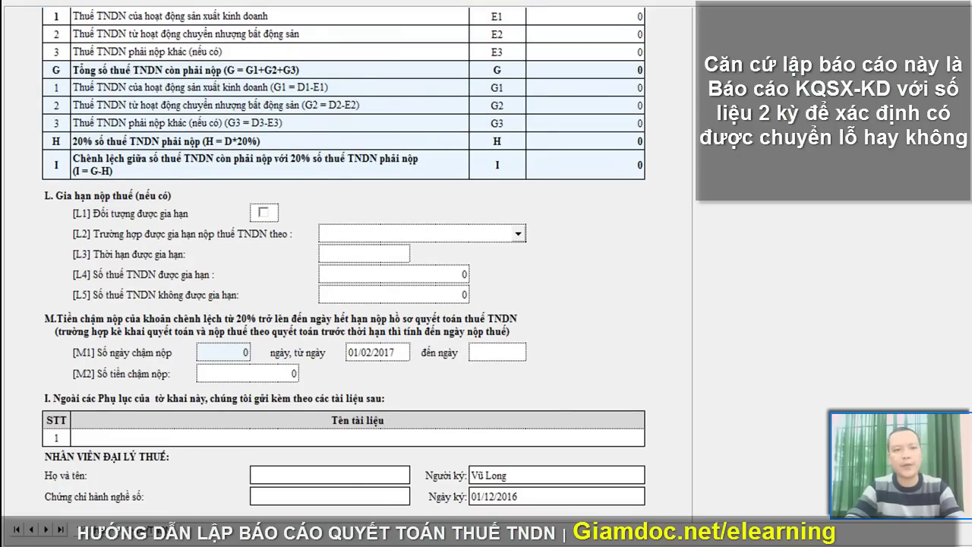
scroll(344, 266, up, 12)
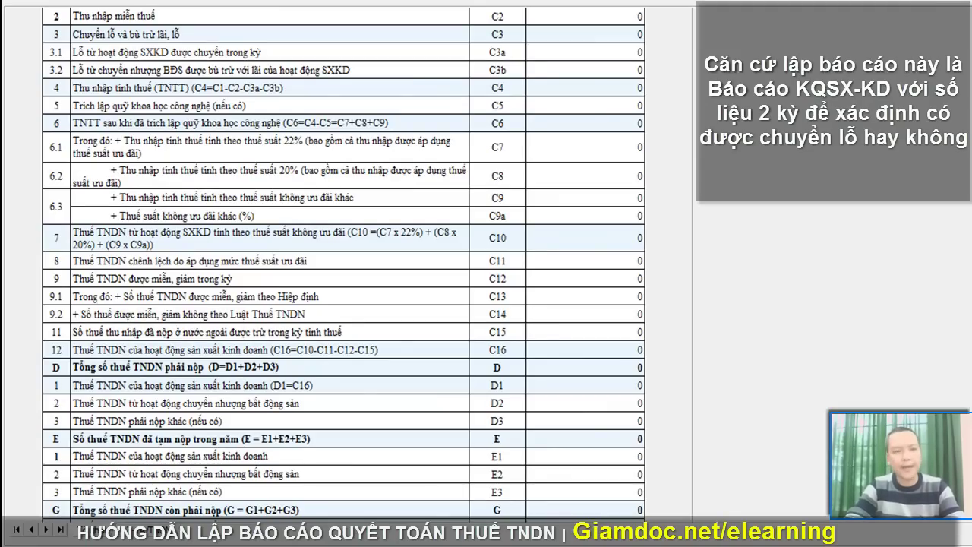
scroll(344, 265, up, 14)
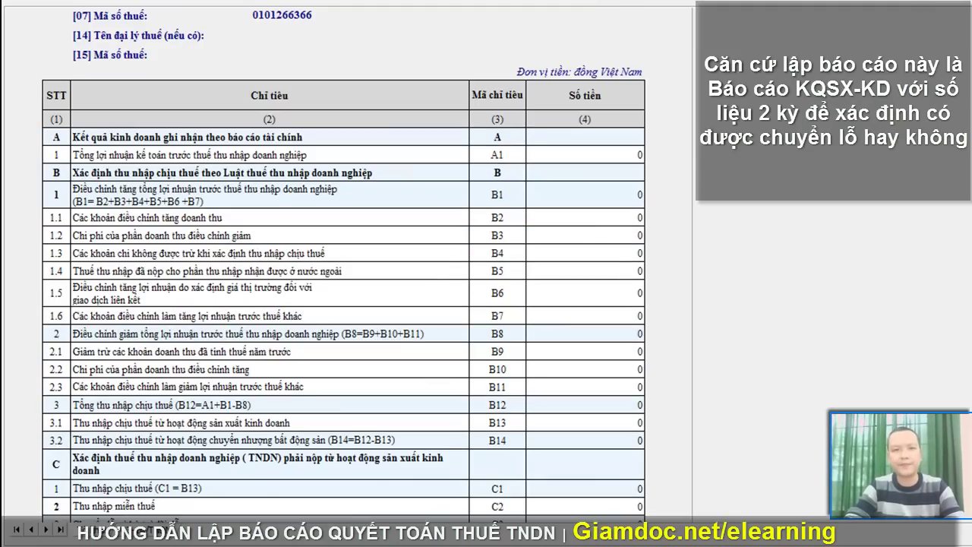
scroll(344, 266, up, 5)
scroll(344, 266, down, 3)
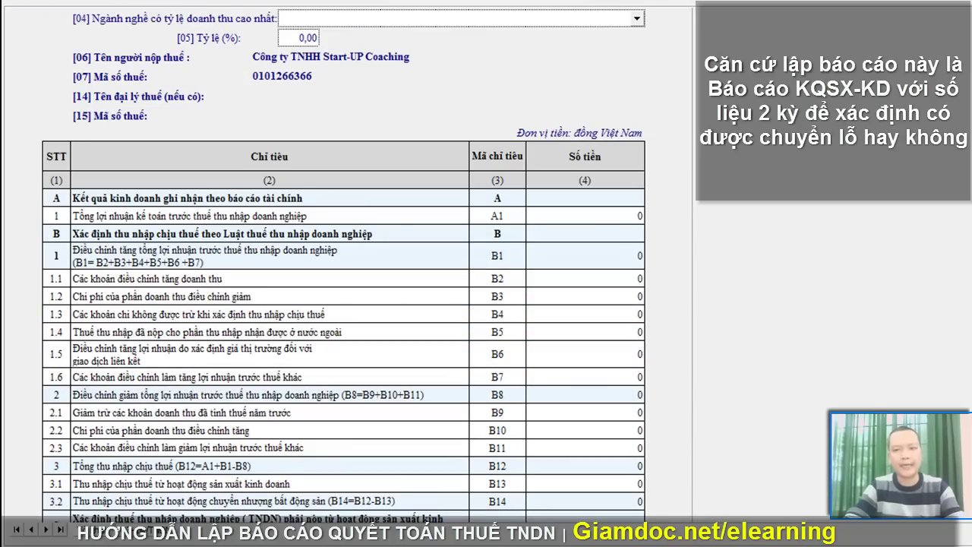
scroll(344, 266, down, 3)
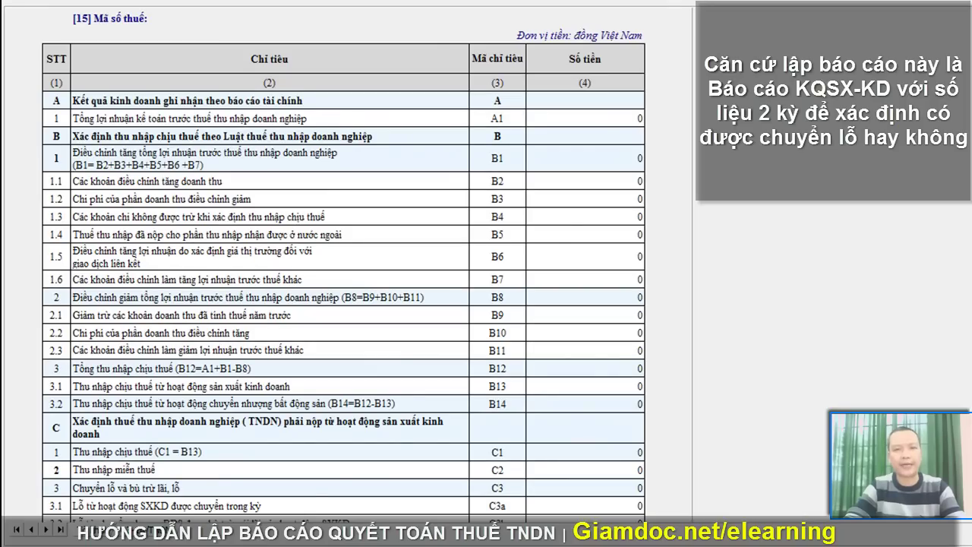
scroll(344, 266, up, 5)
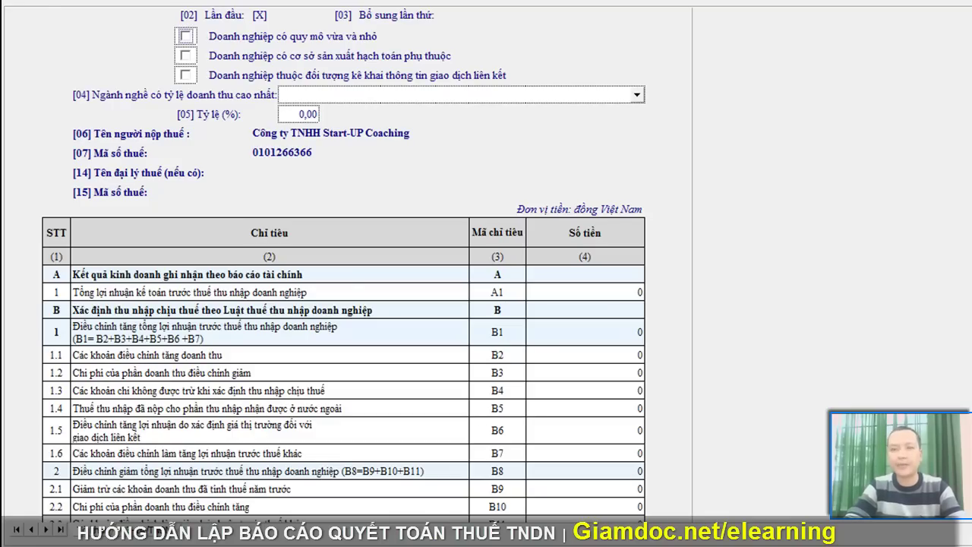
scroll(344, 266, up, 1)
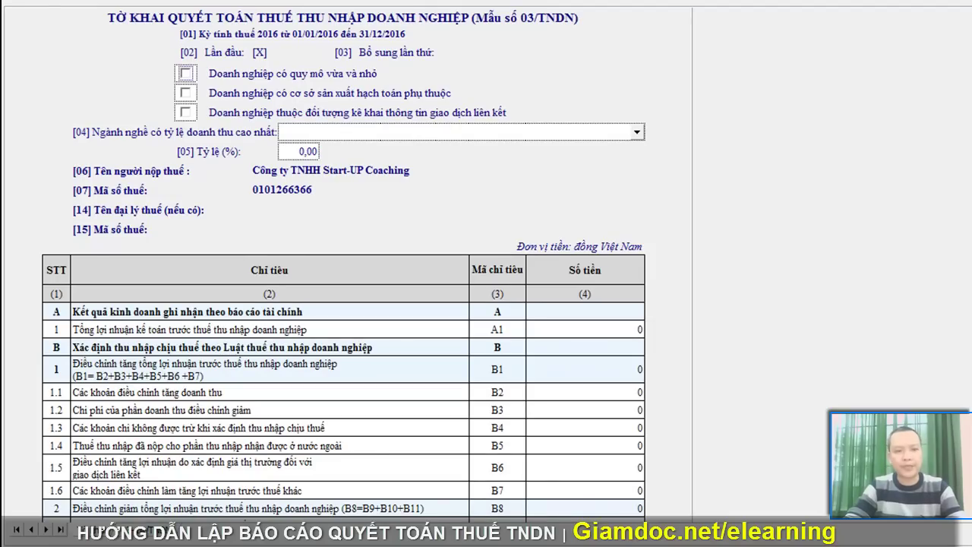
Step: Display appendix 03-1A/TNDN, and switch to the KQKD sheet of the sample data workbook in Excel
click(152, 537)
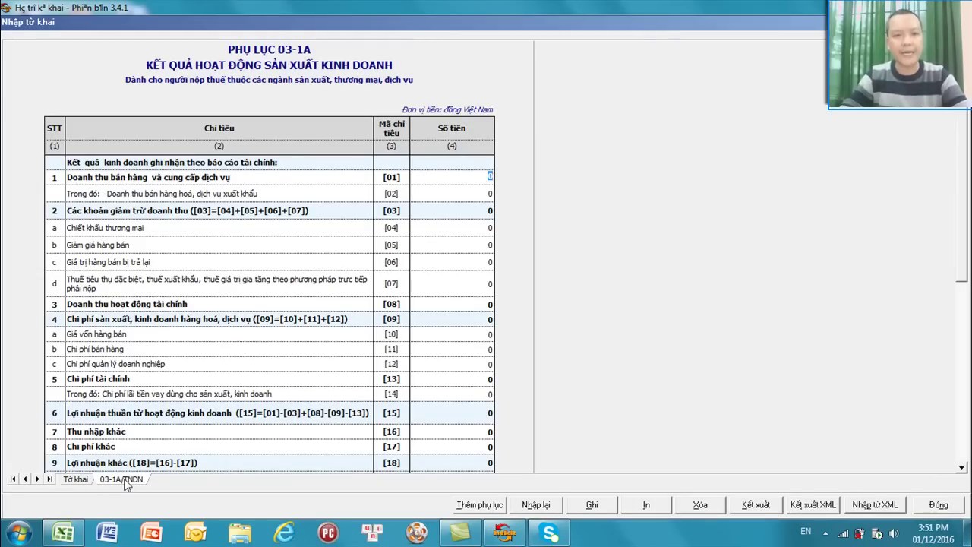
click(63, 534)
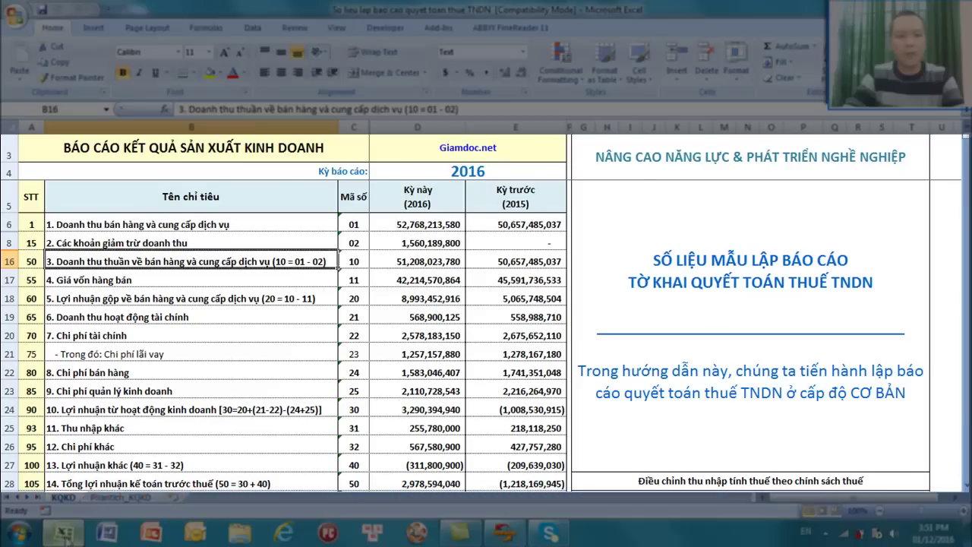
click(393, 395)
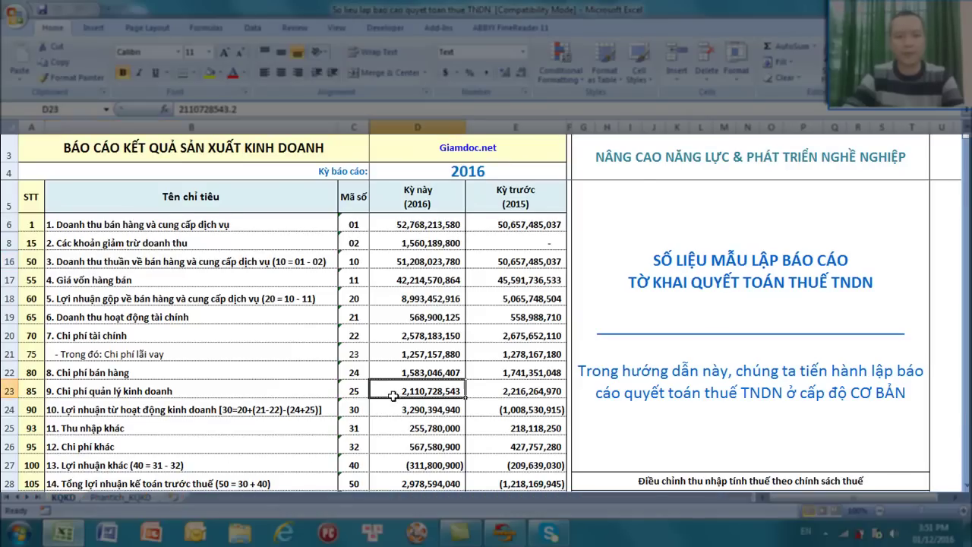
Step: Examine the line items of the 2016 income statement, from revenue down to diluted earnings per share
click(299, 363)
key(Up)
key(Up)
key(Up)
key(Up)
key(Up)
key(Up)
key(Down)
key(Down)
key(Down)
key(Down)
key(Down)
key(Down)
key(Down)
key(Down)
key(Down)
key(Down)
key(Down)
key(Down)
key(Down)
key(Down)
key(Down)
key(Down)
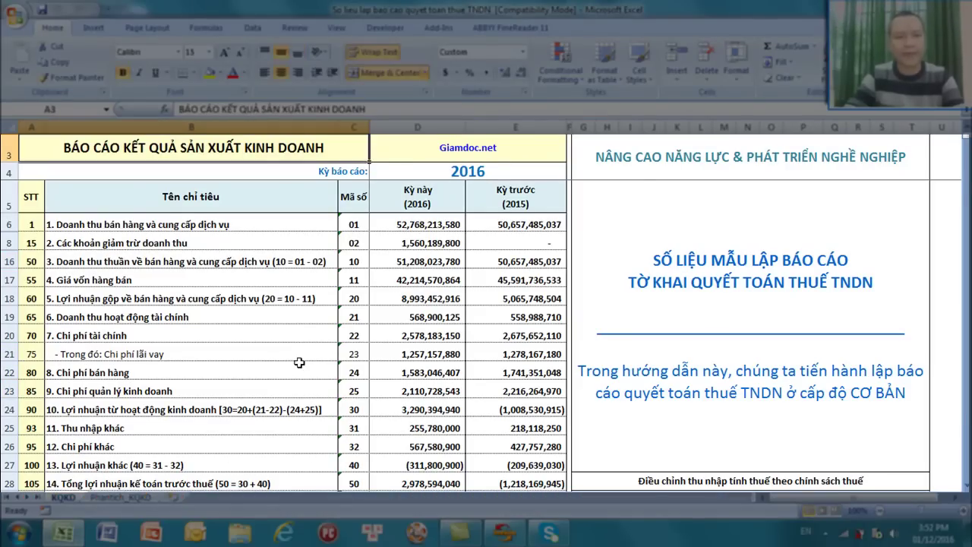
key(Down)
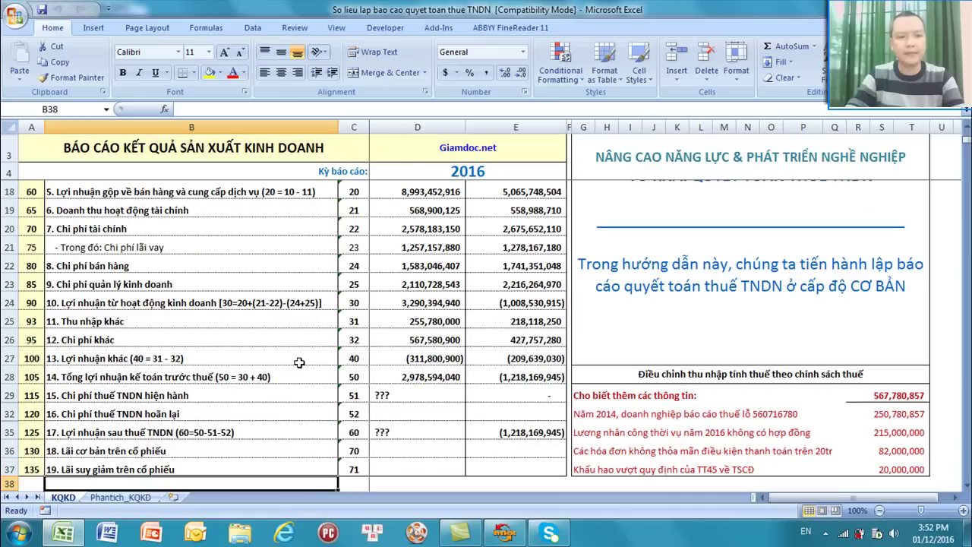
key(Up)
key(Up)
key(Up)
key(Up)
key(Up)
key(Up)
key(Up)
key(Up)
key(Up)
key(Up)
key(Up)
key(Up)
key(Up)
key(Up)
key(Up)
key(Up)
key(Up)
key(Up)
key(Up)
key(Up)
key(Up)
key(Up)
key(Down)
key(Down)
key(Down)
key(Down)
key(Down)
key(Down)
key(Down)
key(Down)
key(Down)
key(Down)
key(Down)
key(Down)
key(Down)
key(Down)
key(Right)
key(Right)
key(Left)
key(Left)
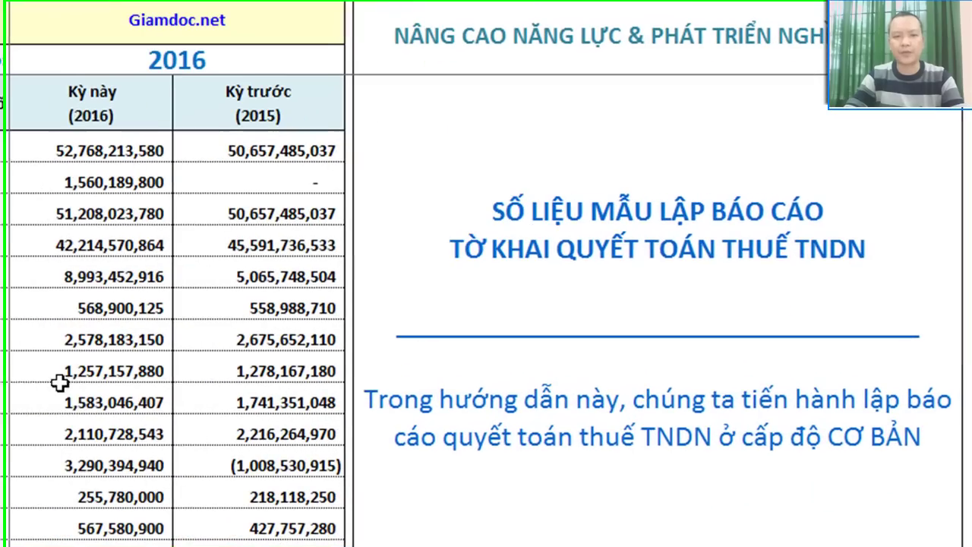
Step: Examine the current-period (2016) and prior-period (2015) figures together with the notes on taxable income adjustments
click(402, 371)
key(Down)
key(Down)
key(Down)
key(Down)
key(Down)
key(Down)
key(Down)
key(Down)
key(Down)
key(Down)
key(Down)
key(Down)
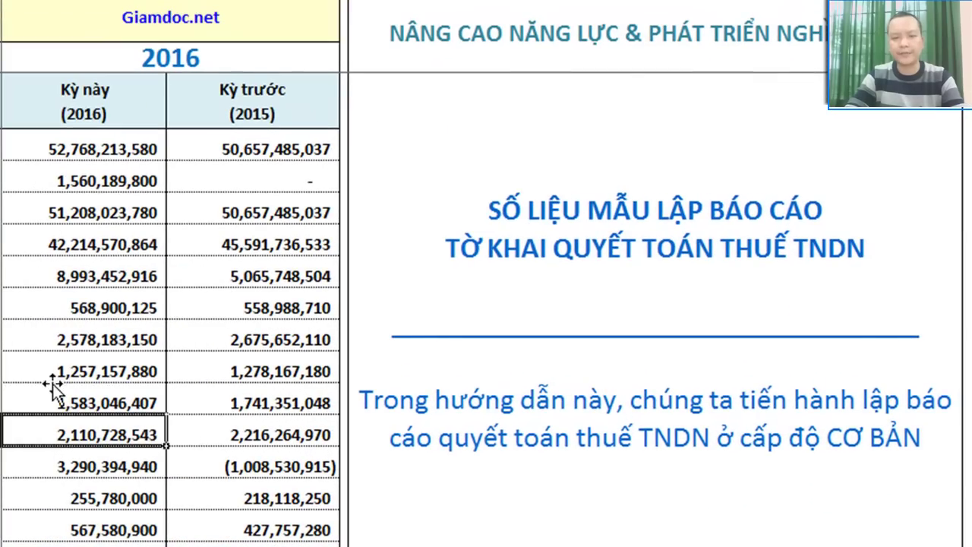
key(Up)
key(Up)
key(Up)
key(Up)
key(Up)
key(Up)
key(Up)
key(Up)
key(Up)
key(Up)
key(Up)
key(Up)
key(Up)
key(Up)
key(Up)
key(Up)
key(Up)
key(Up)
key(Up)
key(Up)
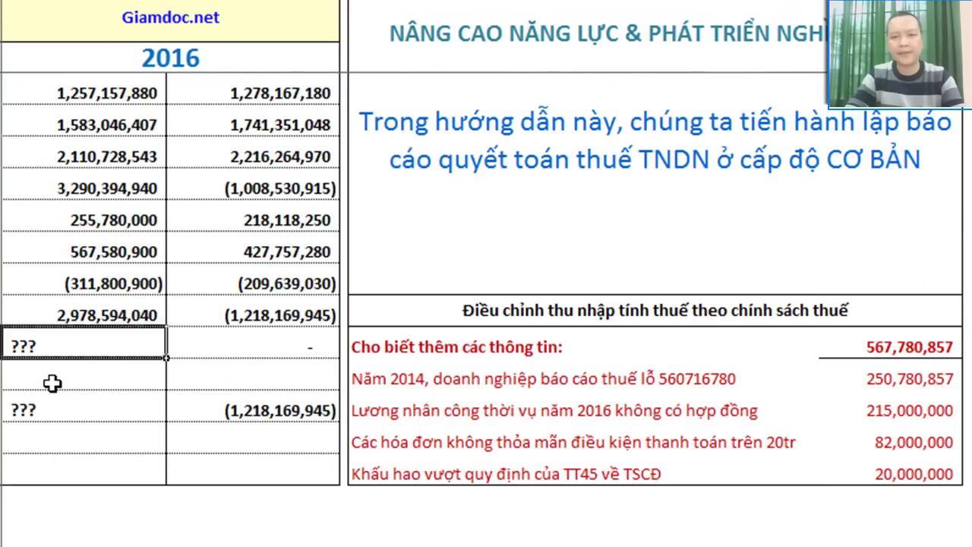
key(Down)
key(Down)
key(Down)
key(Down)
key(Down)
key(Down)
key(Down)
key(Down)
key(Down)
key(Down)
key(Down)
key(Down)
key(Down)
key(Down)
key(Down)
key(Down)
key(Down)
key(Down)
key(Down)
key(Down)
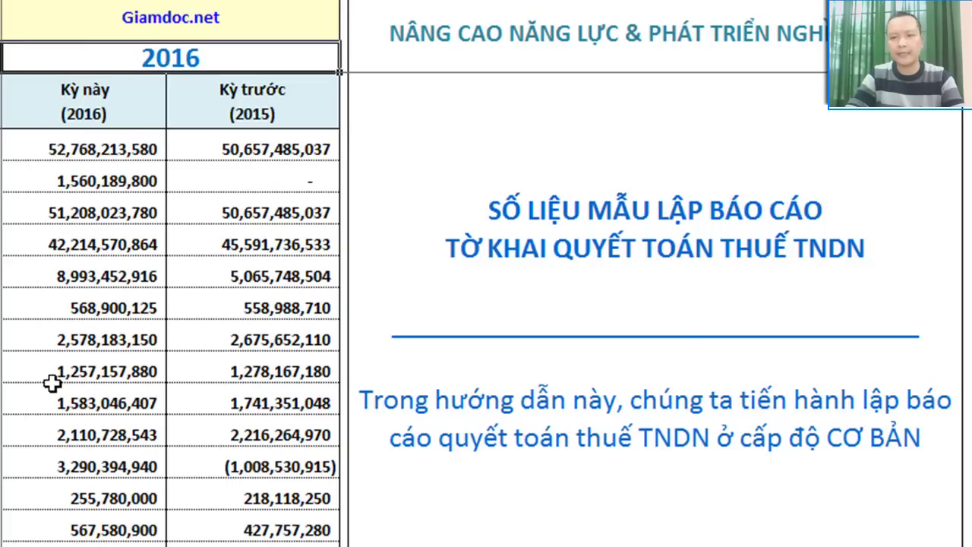
key(Up)
key(Up)
key(Up)
key(Up)
key(Up)
key(Up)
key(Up)
key(Up)
key(Up)
key(Up)
key(Up)
key(Up)
key(Up)
key(Up)
key(Up)
key(Up)
key(Up)
key(Up)
key(Up)
key(Up)
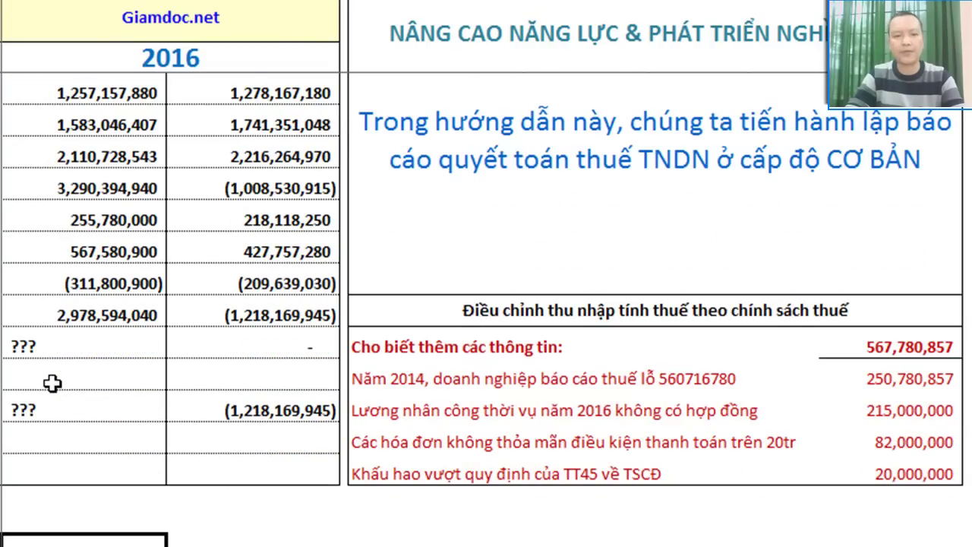
Step: Examine the current-period (2016) column of the income statement from the upper revenue rows down to administrative expenses
key(Down)
key(Down)
key(Down)
key(Down)
key(Down)
key(Down)
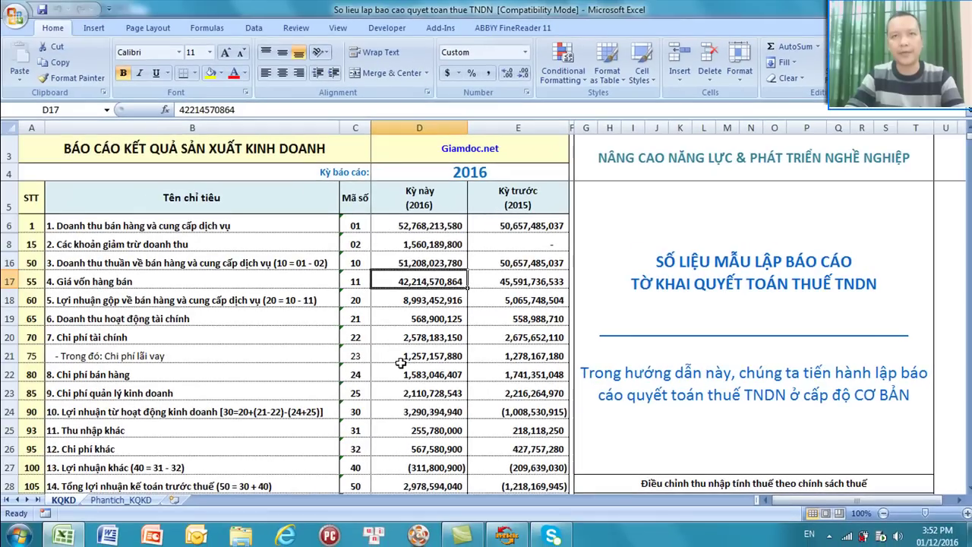
key(Right)
key(Left)
key(Down)
key(Down)
key(Down)
key(Down)
key(Down)
key(Down)
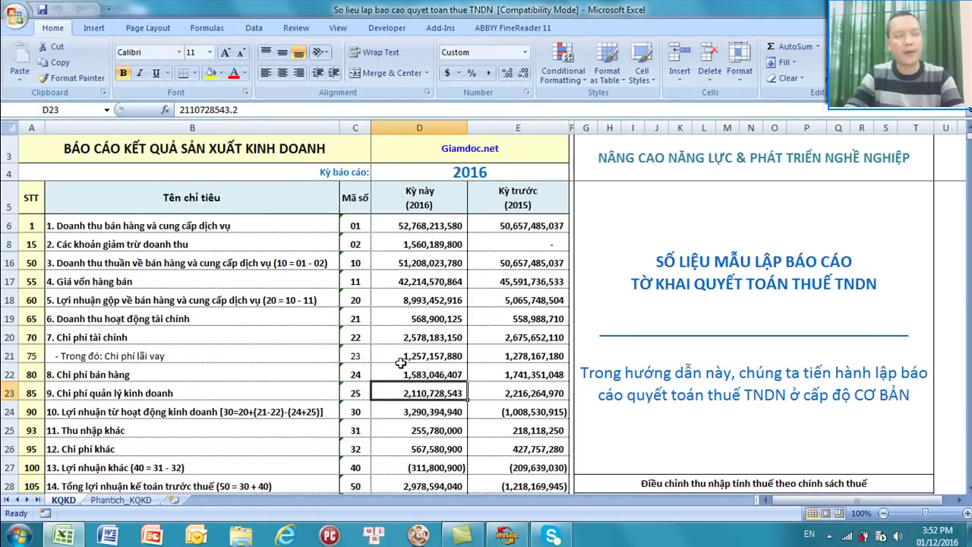
Step: Examine the prior-period (2015) column of the income statement and go back up to its heading
key(Right)
key(Down)
key(Down)
key(Down)
key(Down)
key(Down)
key(Down)
key(Down)
key(Down)
key(Down)
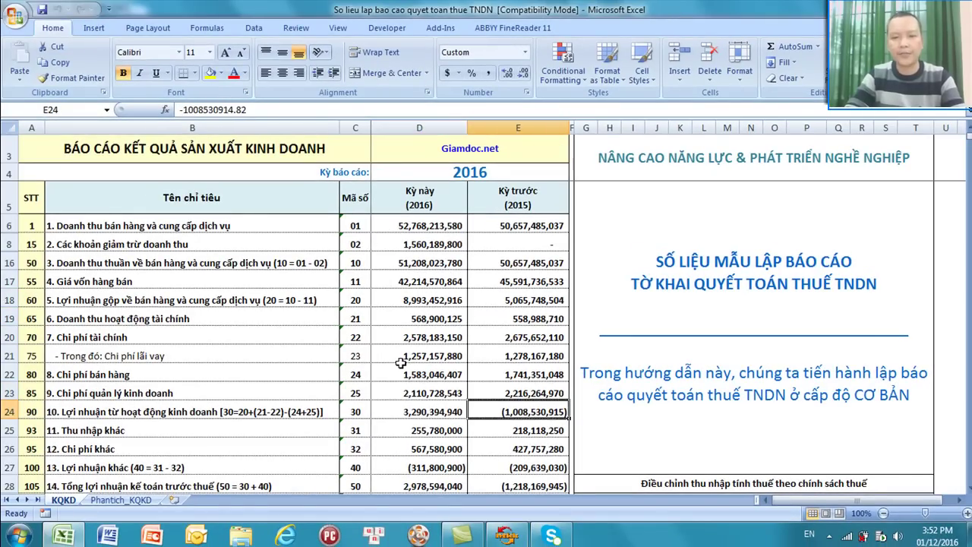
key(Up)
key(Up)
key(Up)
key(Up)
key(Up)
key(Up)
key(Up)
key(Up)
key(Up)
key(Up)
key(Up)
key(Up)
key(Up)
key(Up)
key(Up)
key(Up)
key(Up)
key(Up)
key(Up)
key(Up)
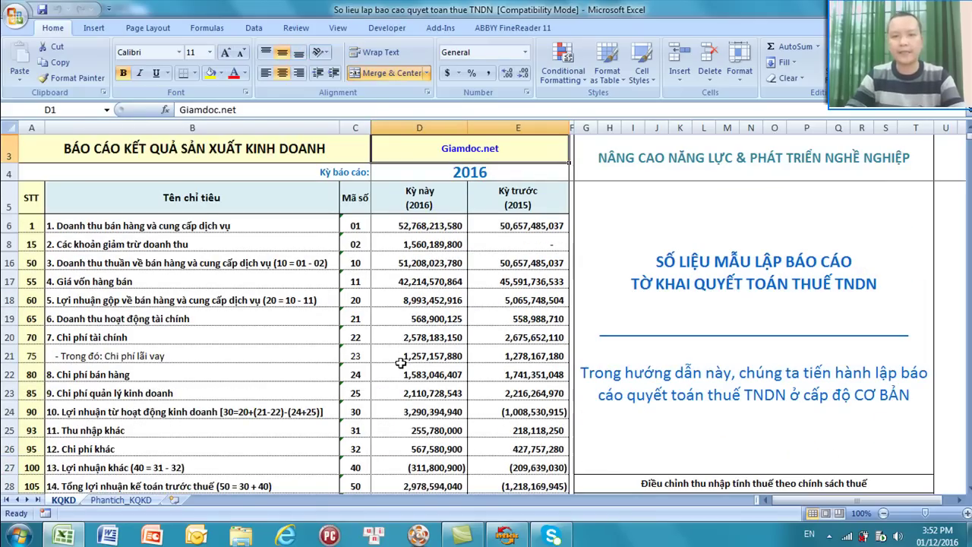
Step: Place the Excel workbook side by side with appendix 03-1A/TNDN and select the amount field of item [01]
click(488, 348)
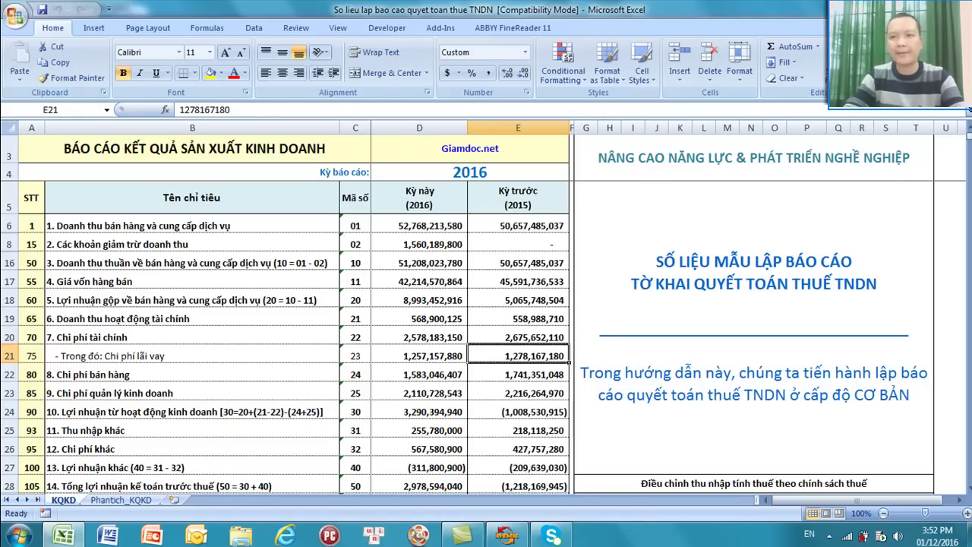
key(super+Right)
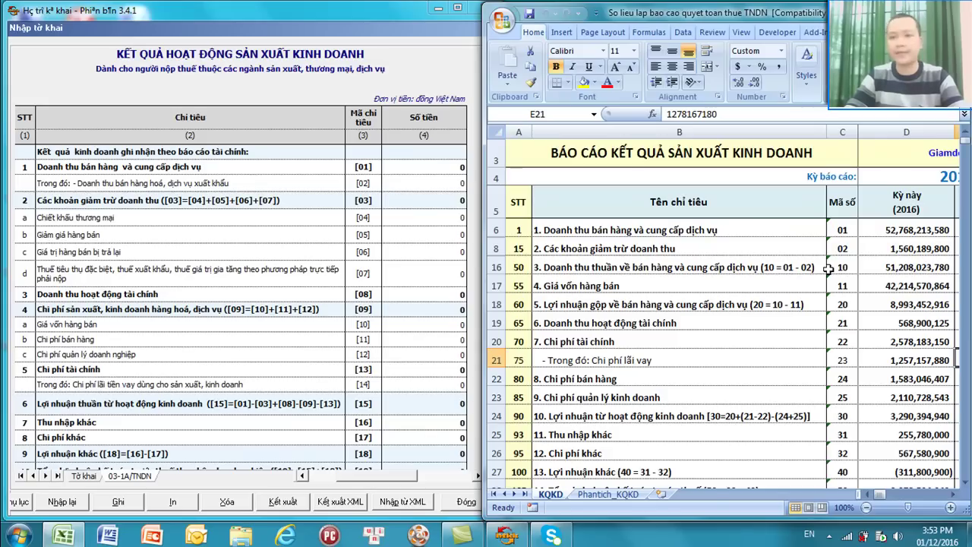
click(414, 167)
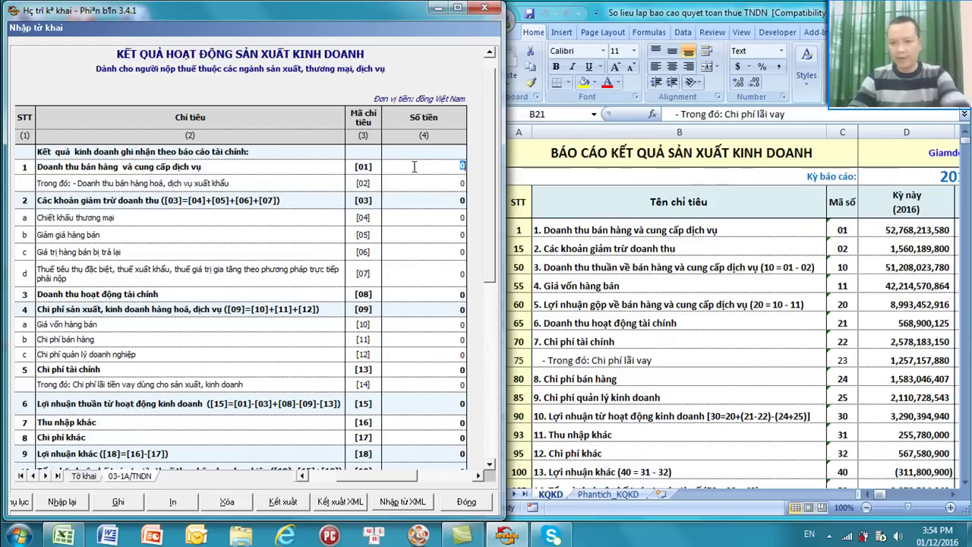
Step: Transfer the 2016 sales revenue of 52,768,213,580 from cell D6 into item [01] of appendix 03-1A
click(902, 230)
click(727, 114)
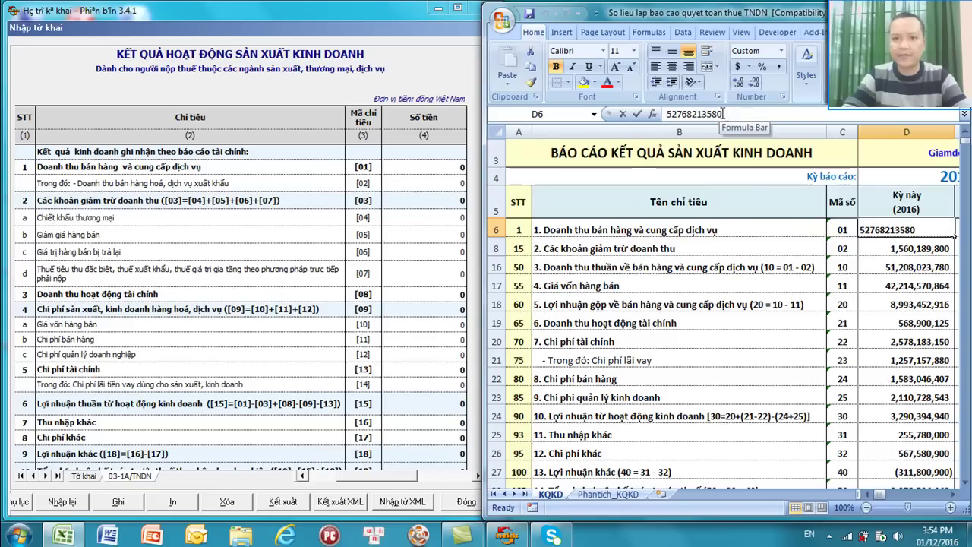
drag(724, 114, 661, 118)
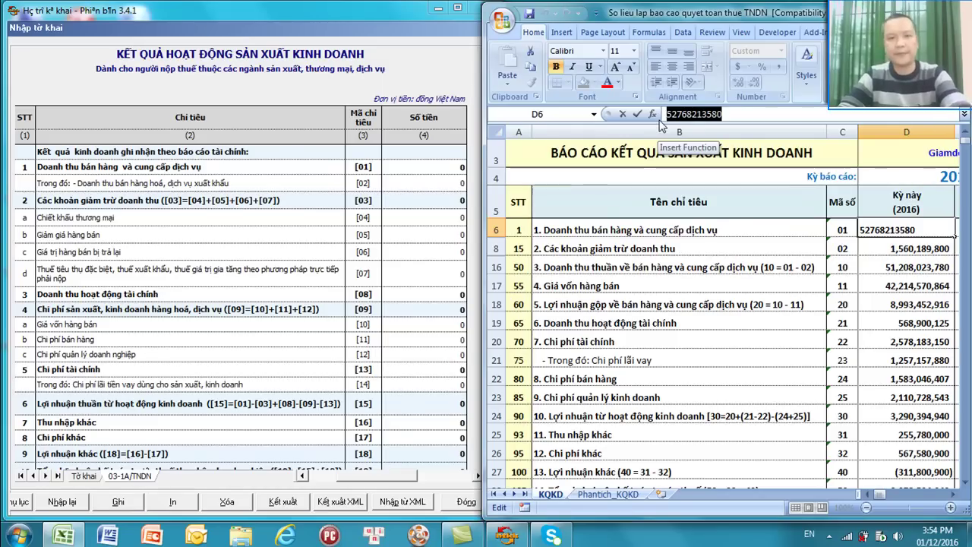
click(637, 114)
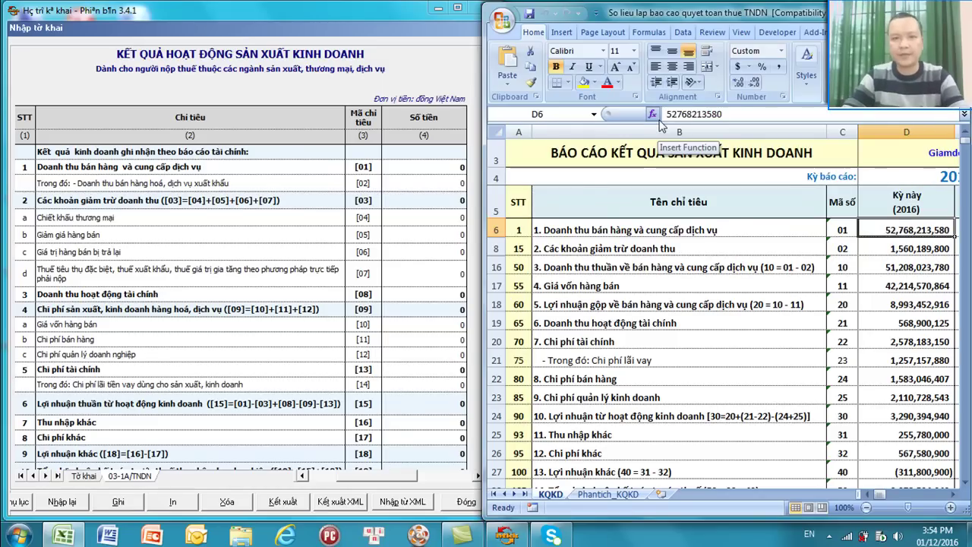
click(408, 167)
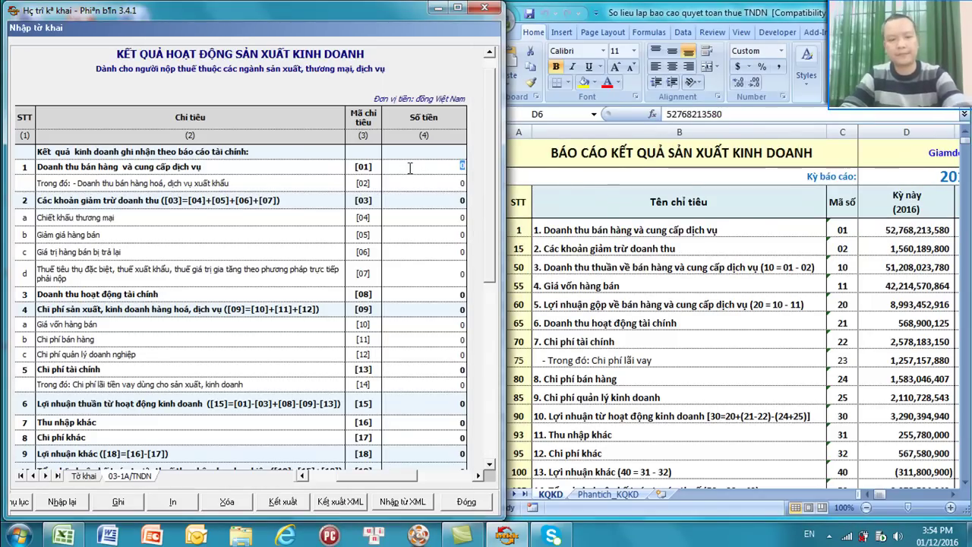
text(52,768,213,580)
click(418, 183)
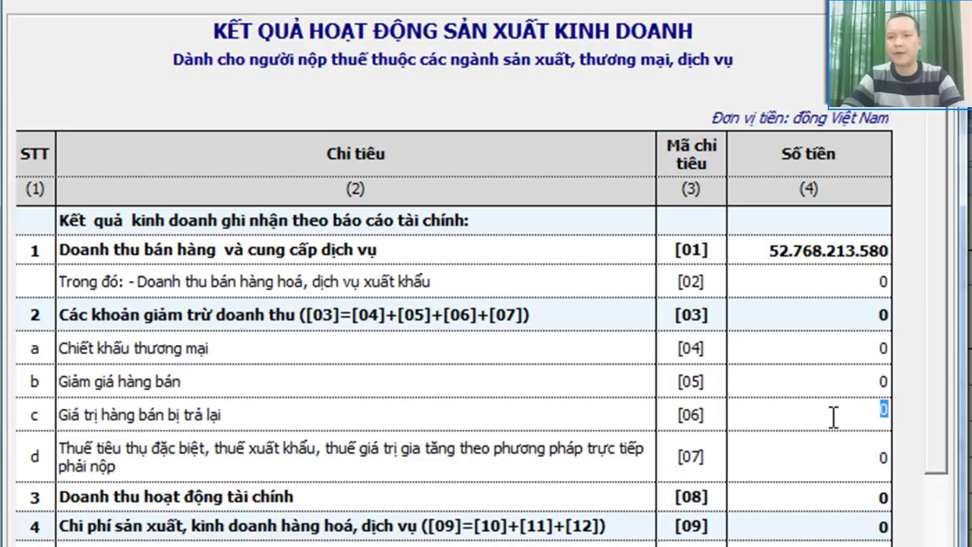
Step: Enter the revenue deductions of 1.560.189.800 from the income statement in item [06], Giá trị hàng bán bị trả lại
key(alt+Tab)
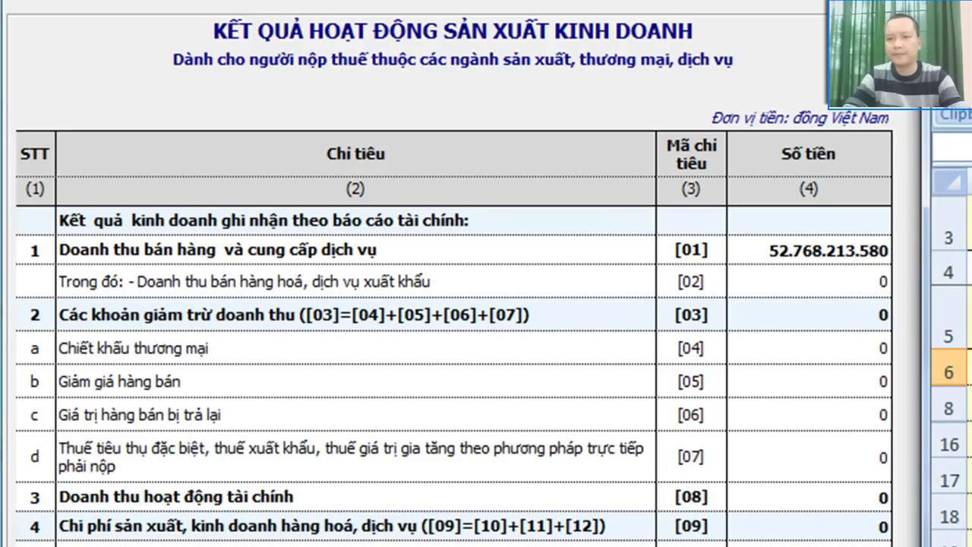
click(970, 408)
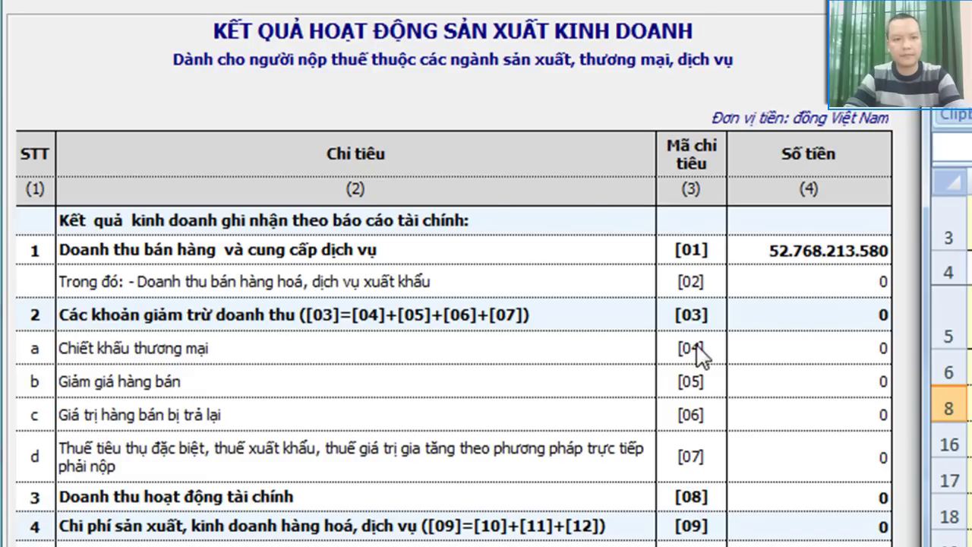
click(787, 421)
text(1.560.189.800)
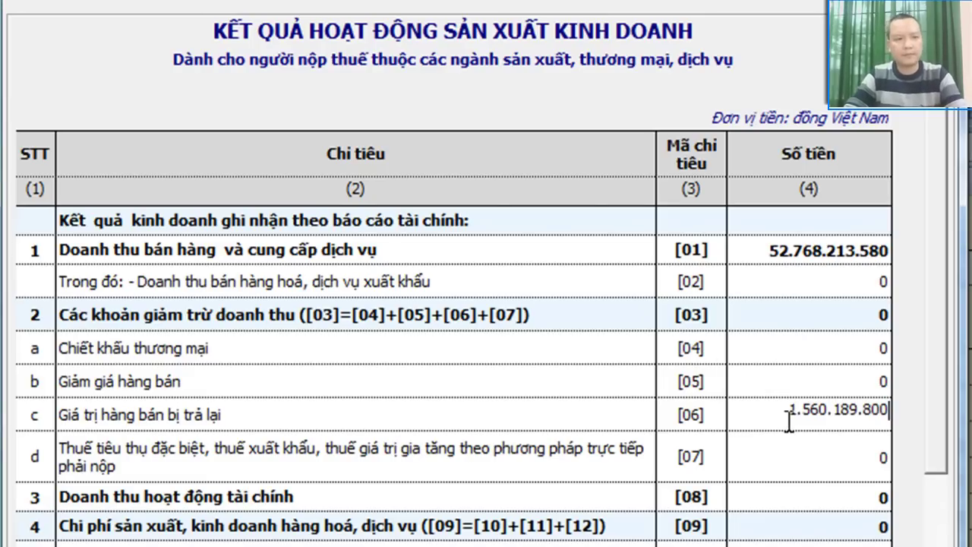
click(797, 452)
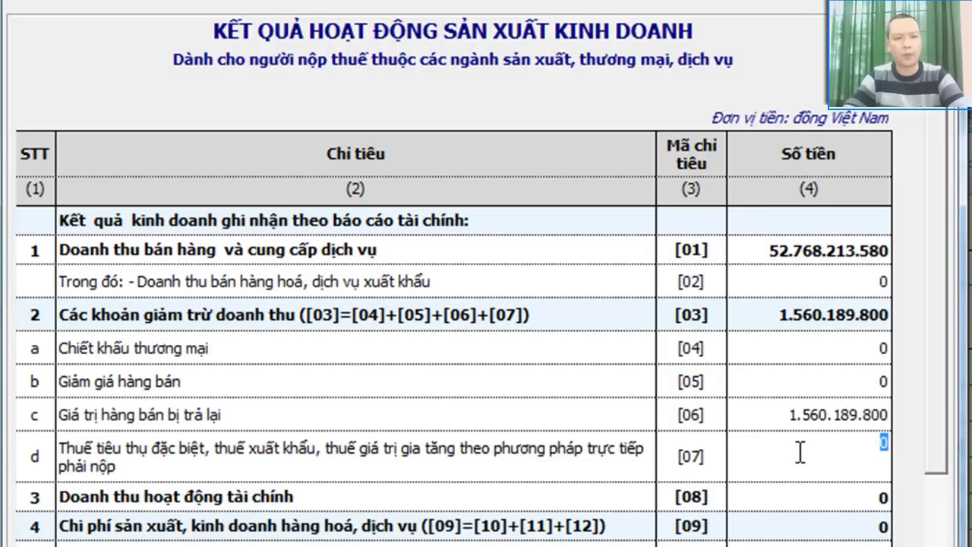
Step: Transfer the financial income of 568.900.125 from cell D19 into item [08], Doanh thu hoạt động tài chính
click(800, 497)
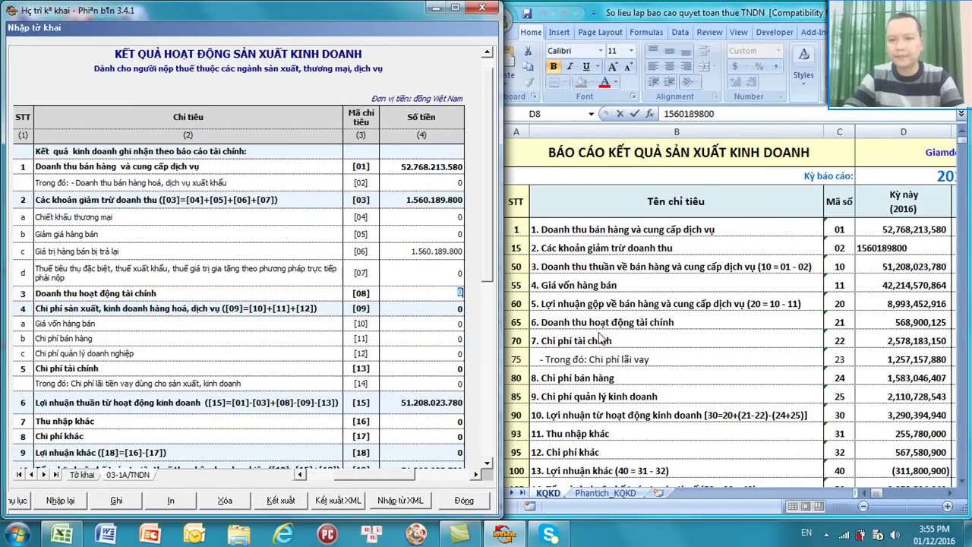
click(883, 325)
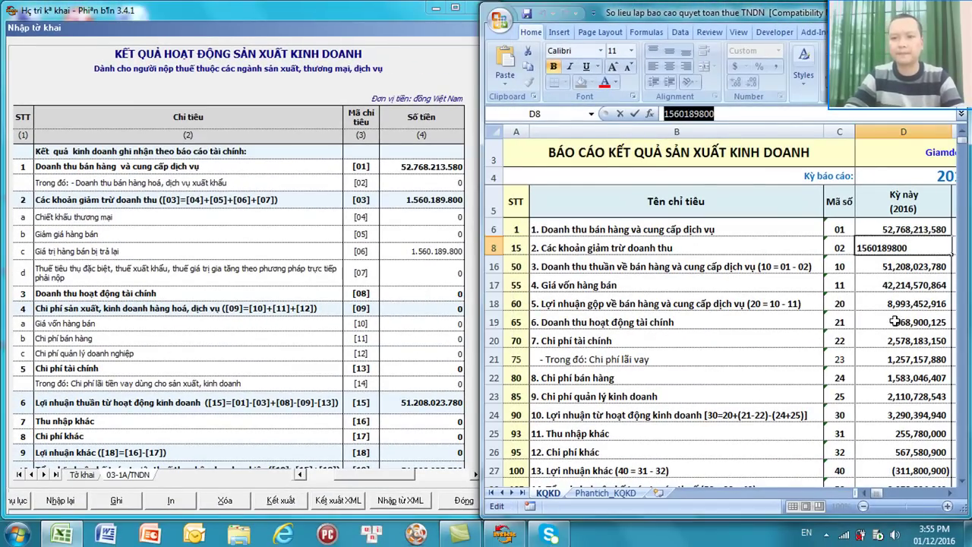
click(896, 323)
click(704, 112)
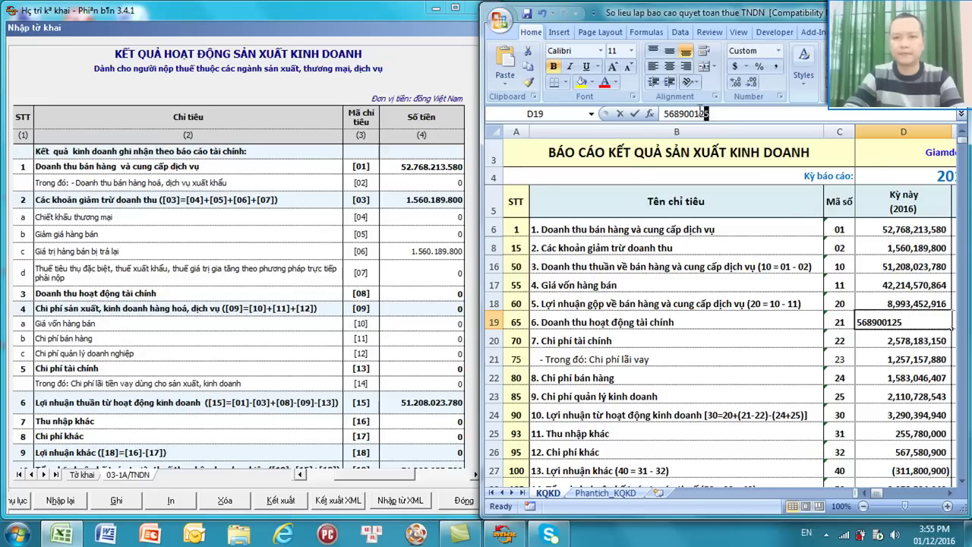
double_click(703, 112)
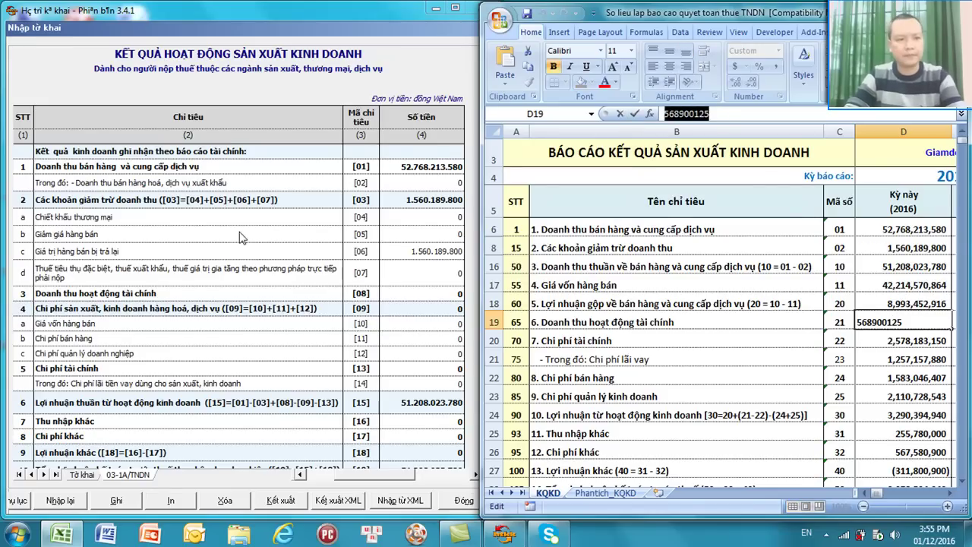
click(417, 295)
text(568.900.125)
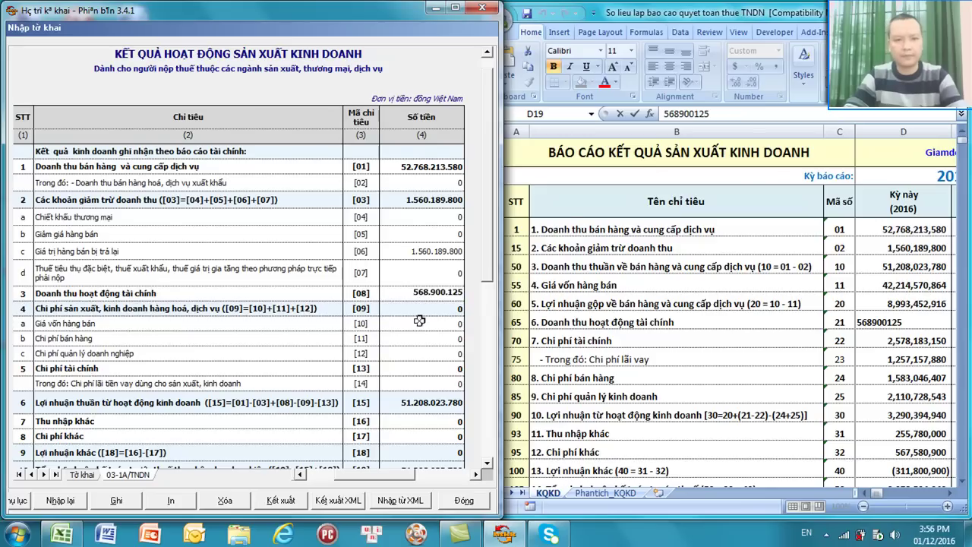
click(904, 322)
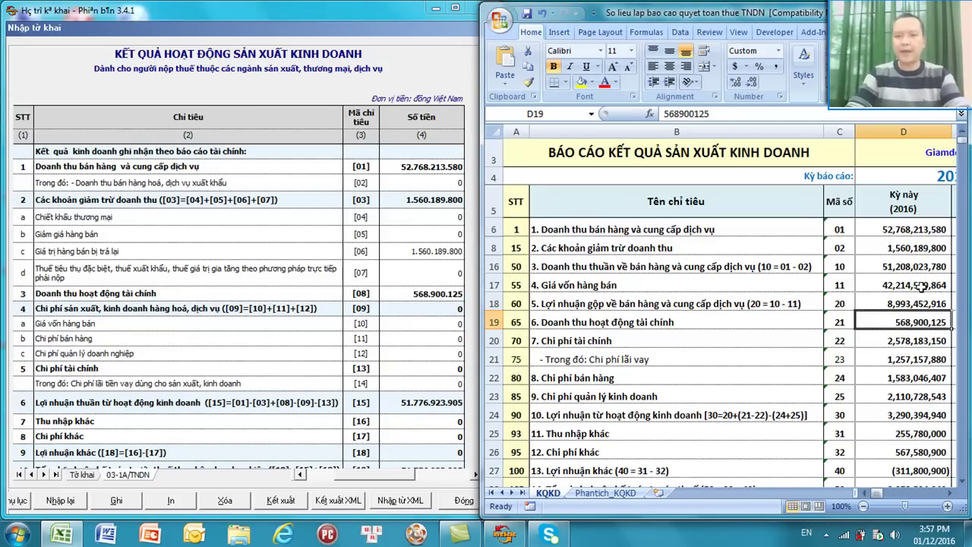
Step: Copy the financial expenses of 2.578.183.150 from cell D20 into item [13], Chi phí tài chính
click(700, 341)
click(891, 339)
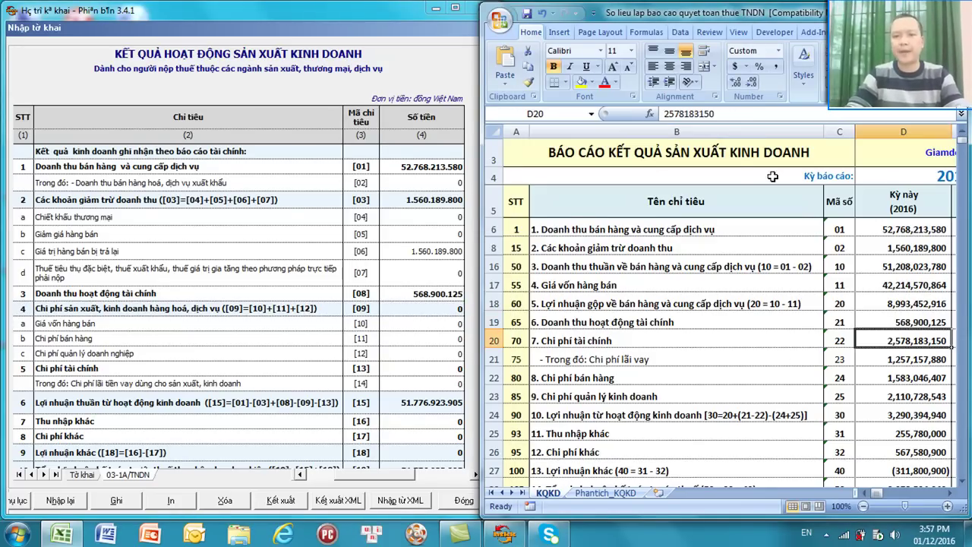
click(710, 113)
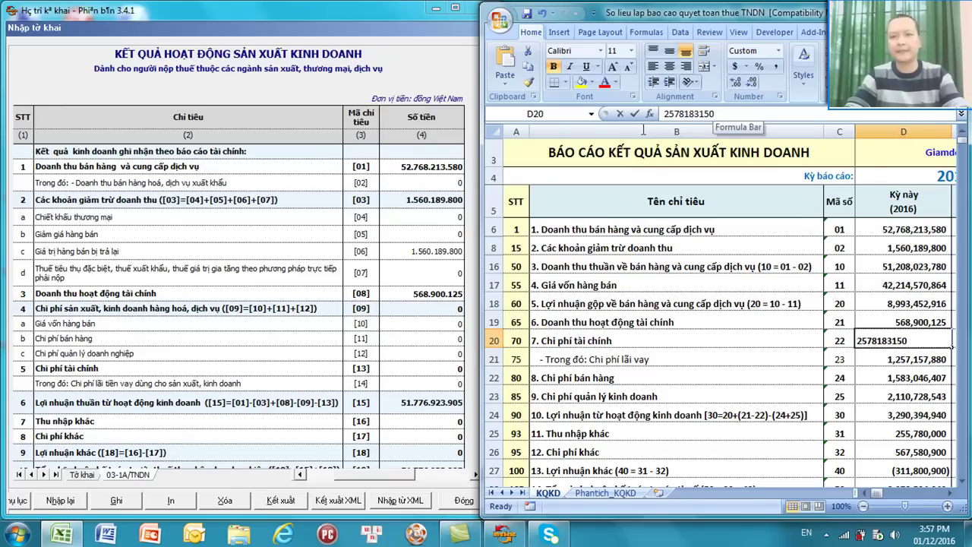
double_click(687, 113)
key(ctrl+c)
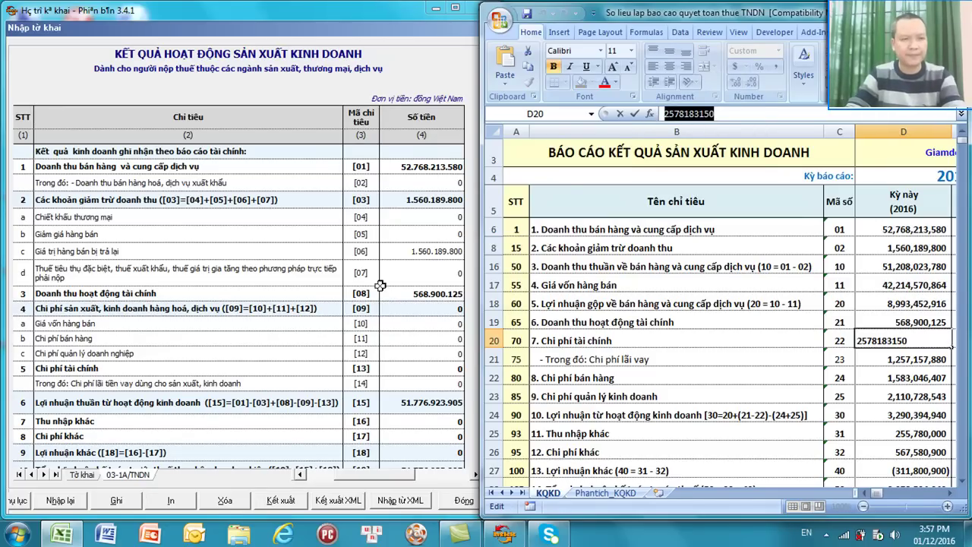
click(422, 368)
key(ctrl+v)
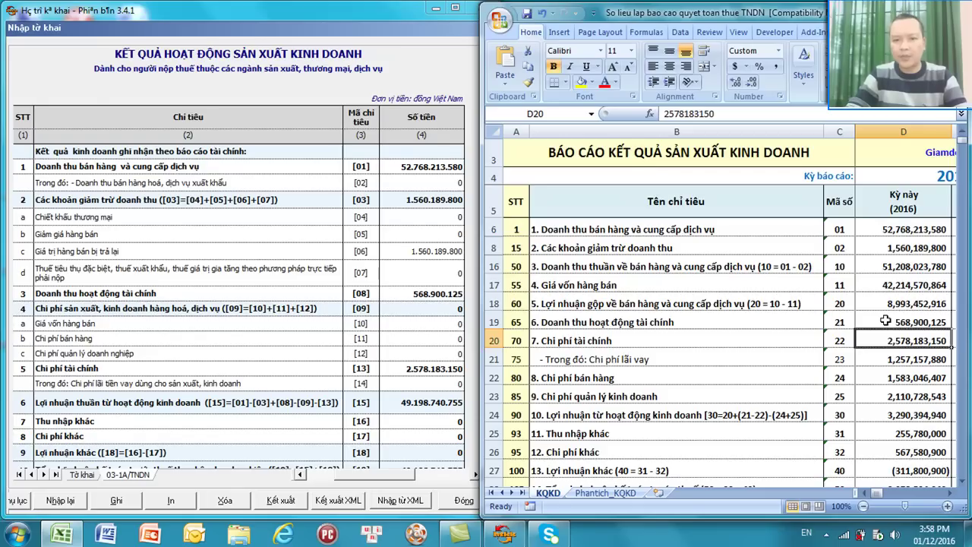
Step: Transfer the interest expense of 1.257.157.880 from cell D21 into item [14] and leave cell editing in Excel
click(899, 360)
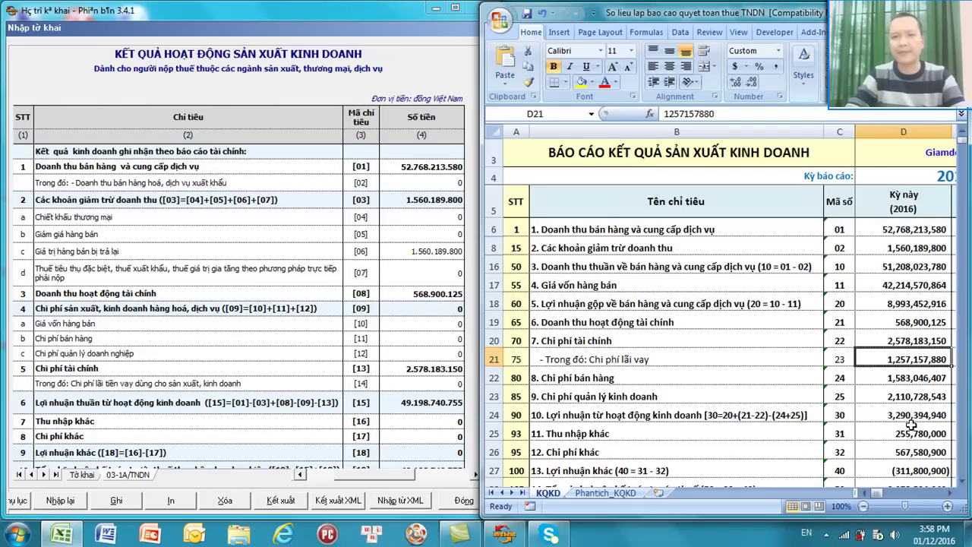
drag(714, 114, 657, 117)
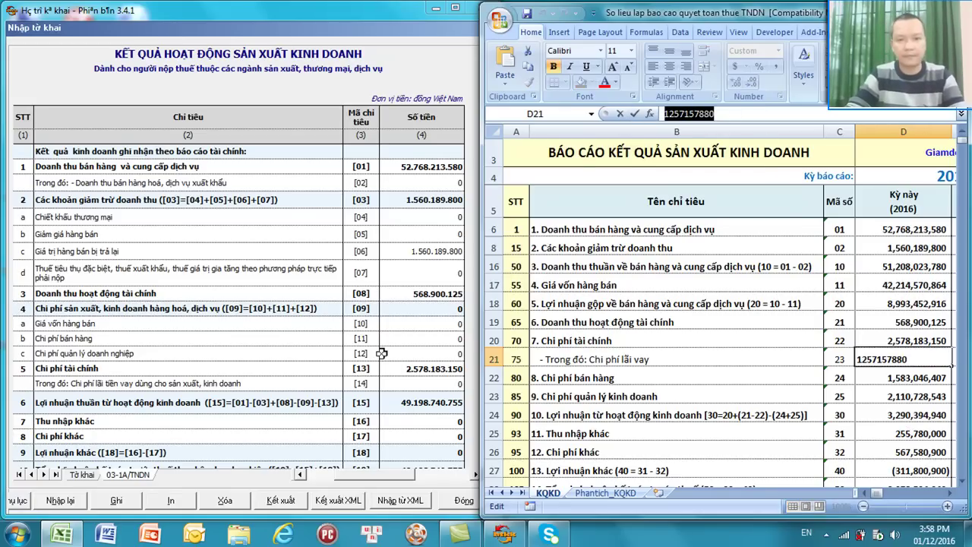
click(405, 386)
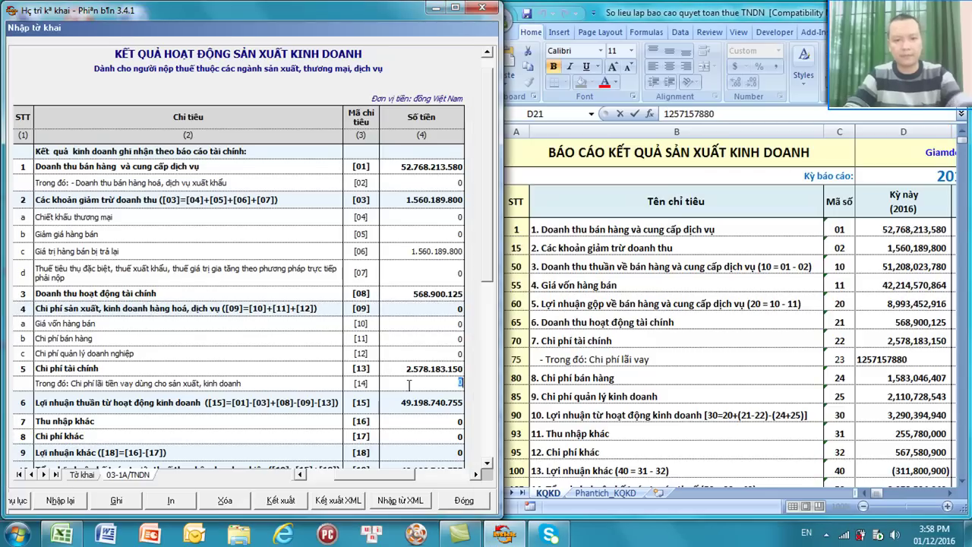
text(1.257.157.880)
key(Return)
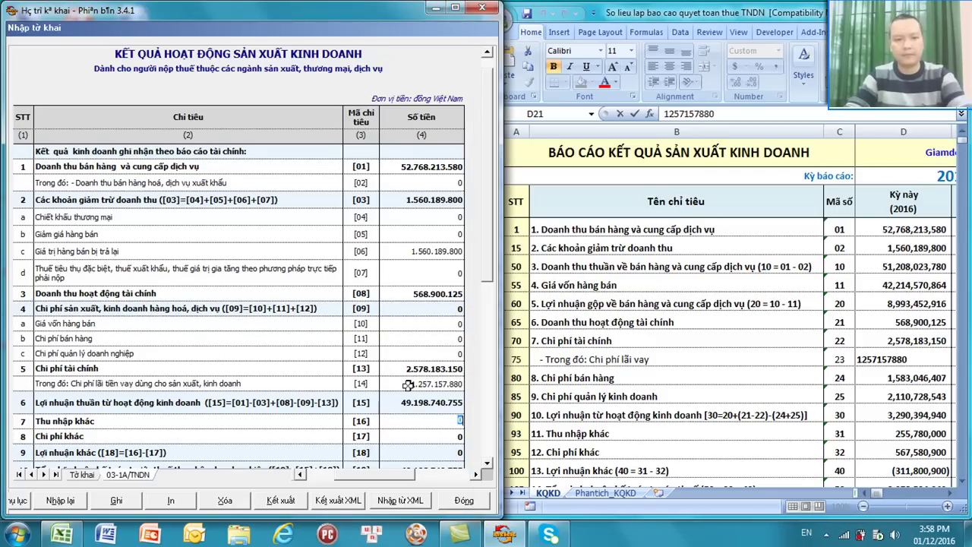
click(824, 14)
key(Return)
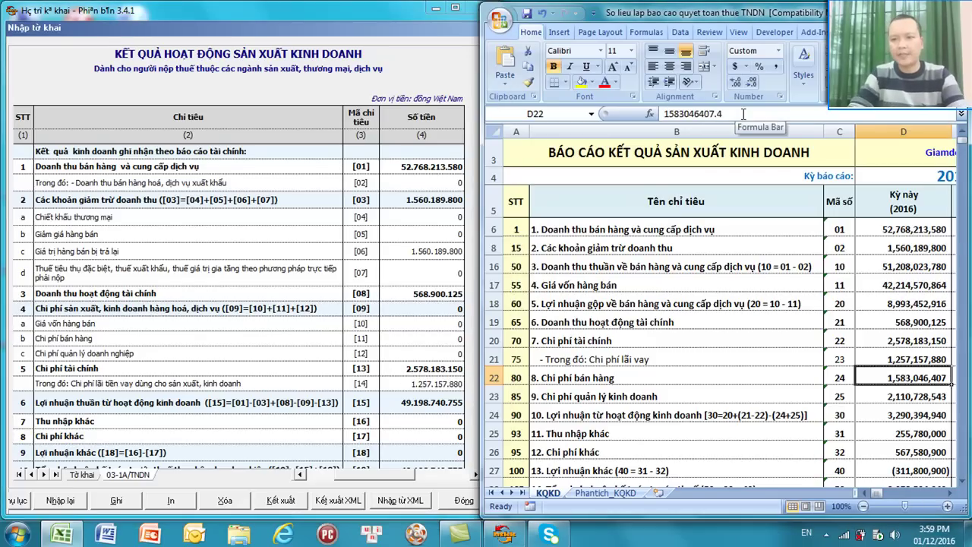
Step: Copy the cost of goods sold of 42.214.570.864 from cell D17 into item [10], Giá vốn hàng bán
click(900, 283)
drag(719, 113, 638, 121)
key(ctrl+c)
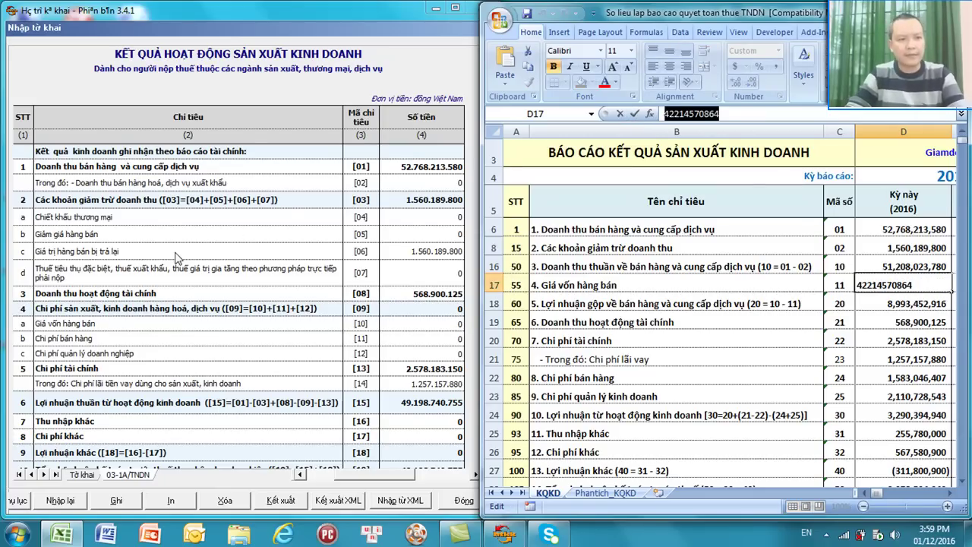
click(397, 324)
key(ctrl+v)
key(Return)
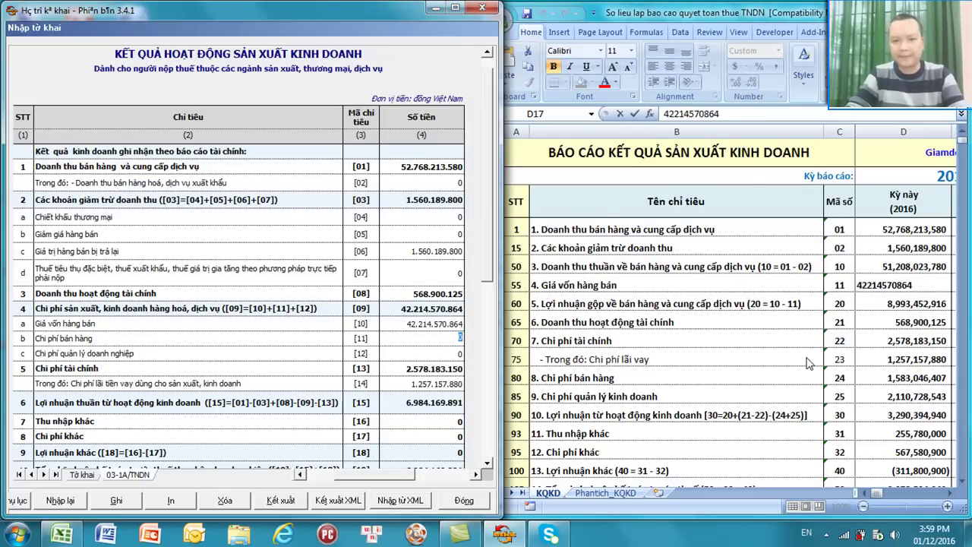
Step: Copy the selling expenses of 1583046407.4 from cell D22 into item [11], Chi phí bán hàng
click(879, 378)
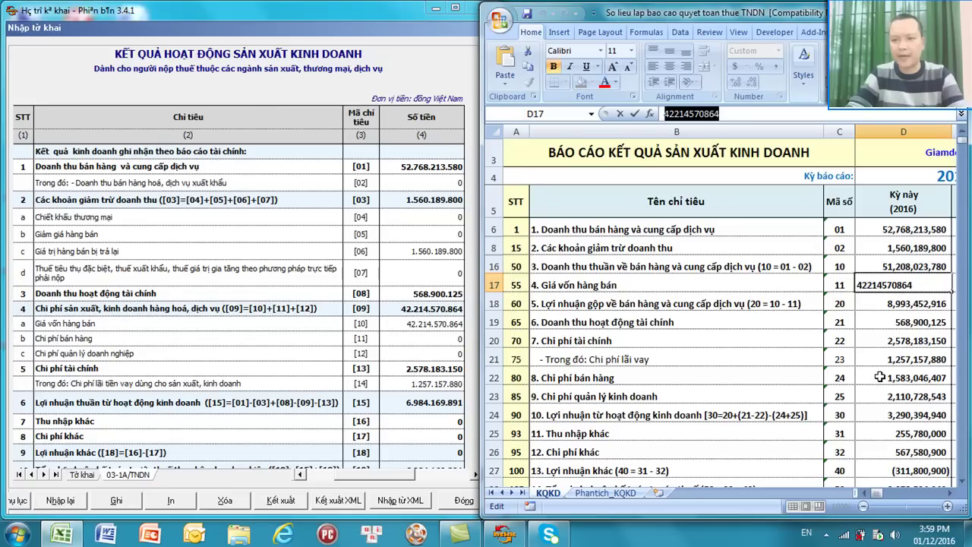
drag(740, 114, 610, 114)
key(ctrl+c)
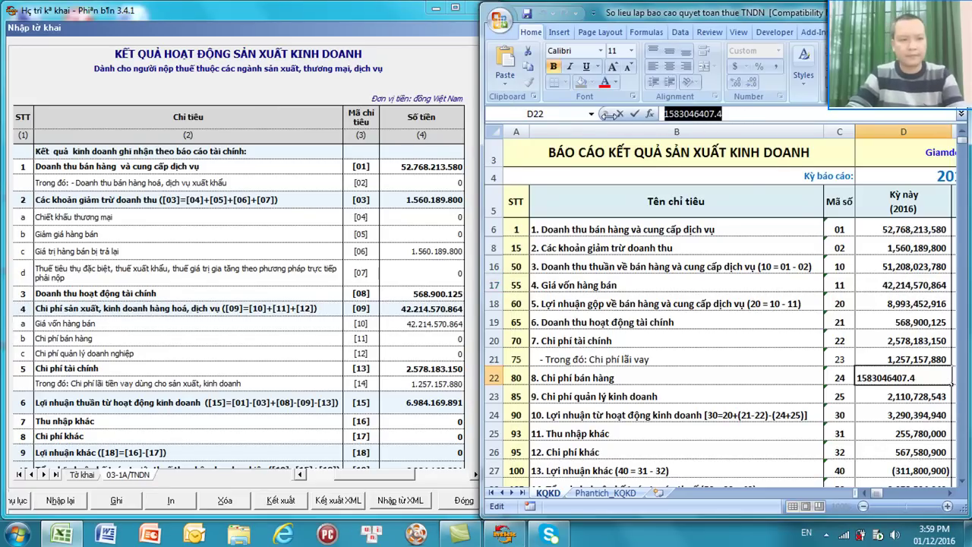
click(416, 340)
key(ctrl+v)
key(Return)
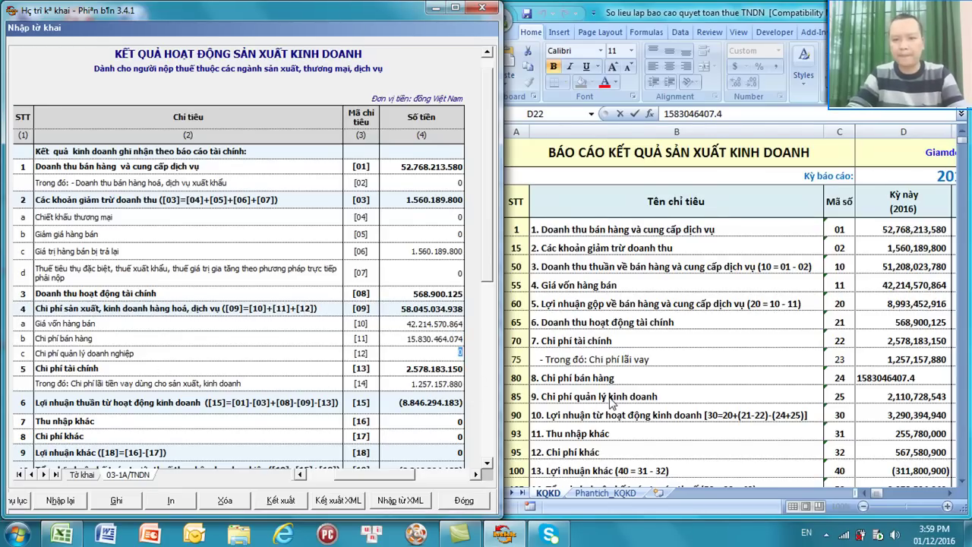
Step: Copy the administrative expenses of 2110728543.2 from cell D23 into item [12], Chi phí quản lý doanh nghiệp
key(alt+Tab)
click(728, 401)
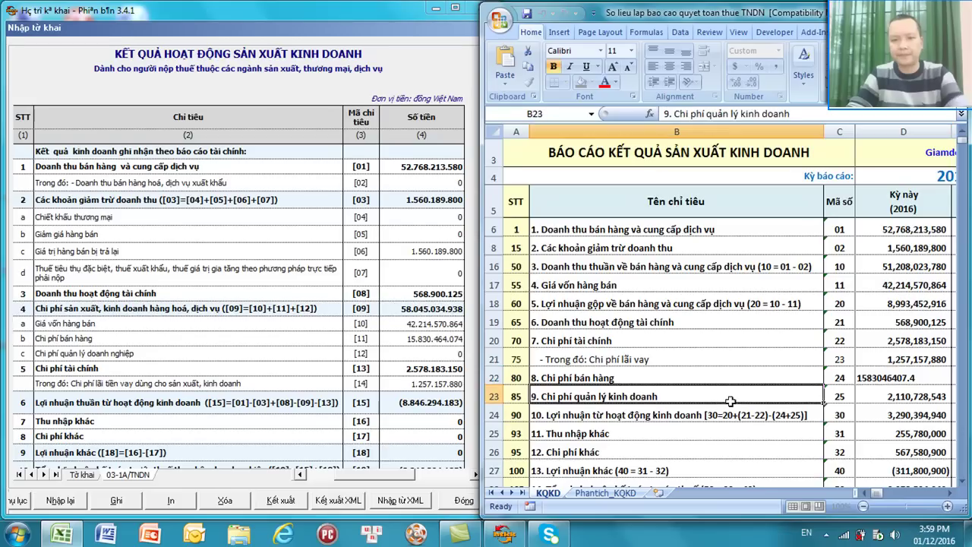
click(878, 395)
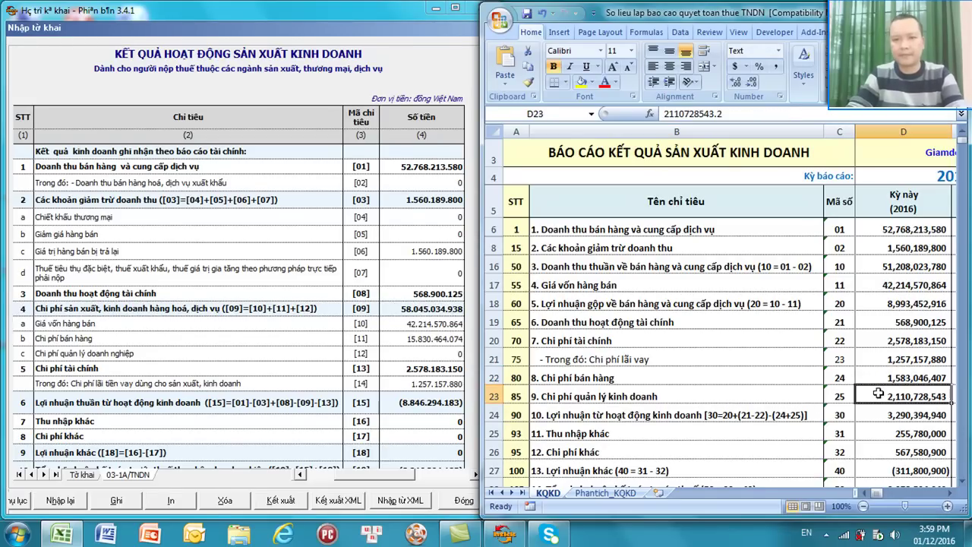
drag(723, 111, 661, 113)
key(ctrl+c)
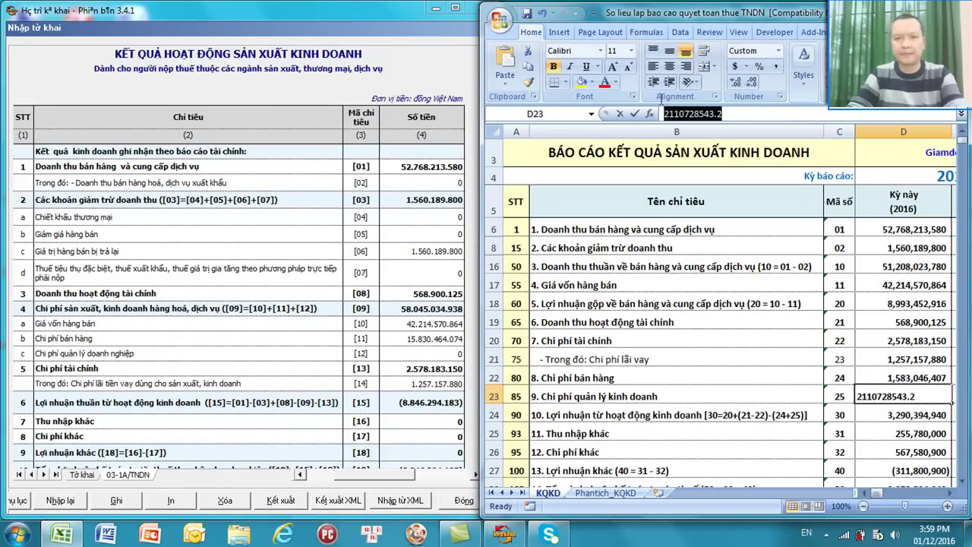
click(426, 354)
key(ctrl+v)
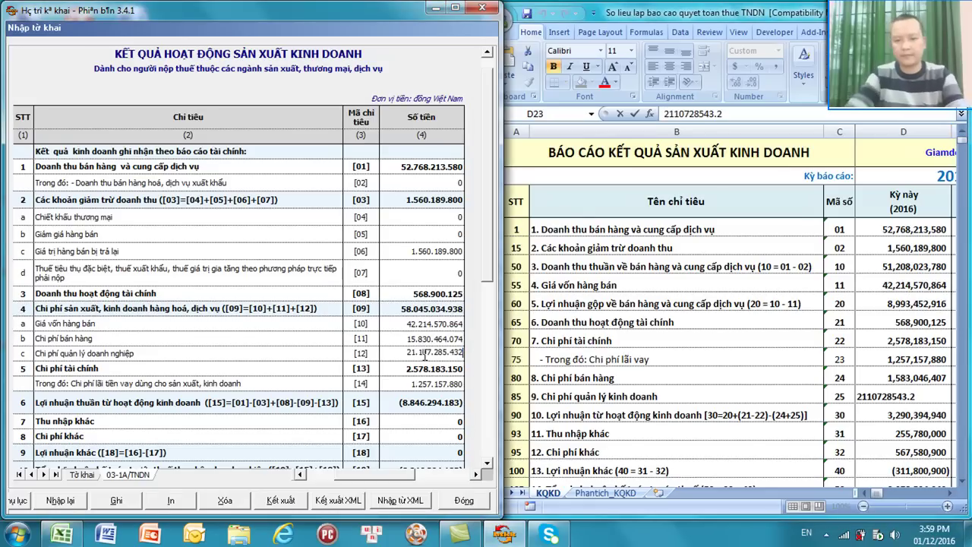
key(Tab)
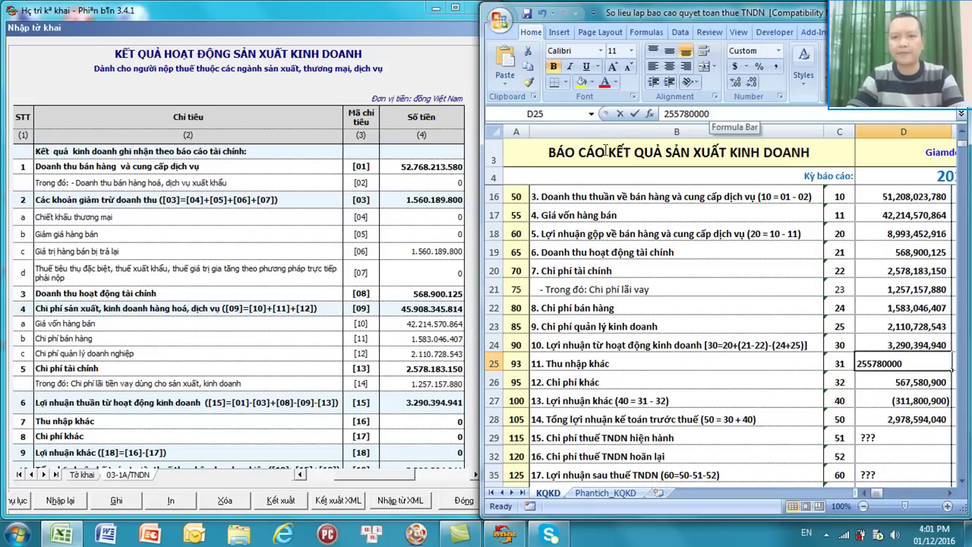
Step: Transfer the other income of 255.780.000 from cell D25 into item [16], Thu nhập khác
drag(714, 114, 662, 115)
key(ctrl+c)
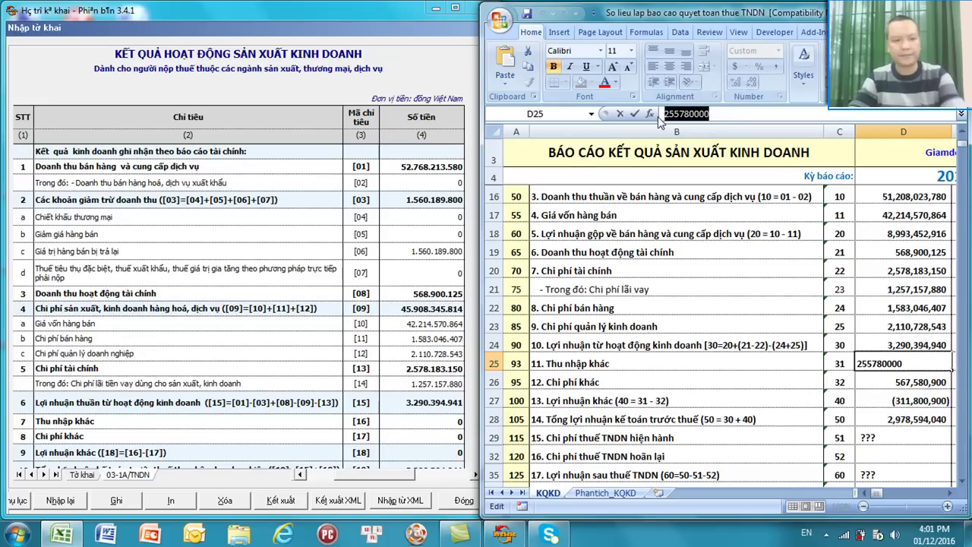
click(410, 421)
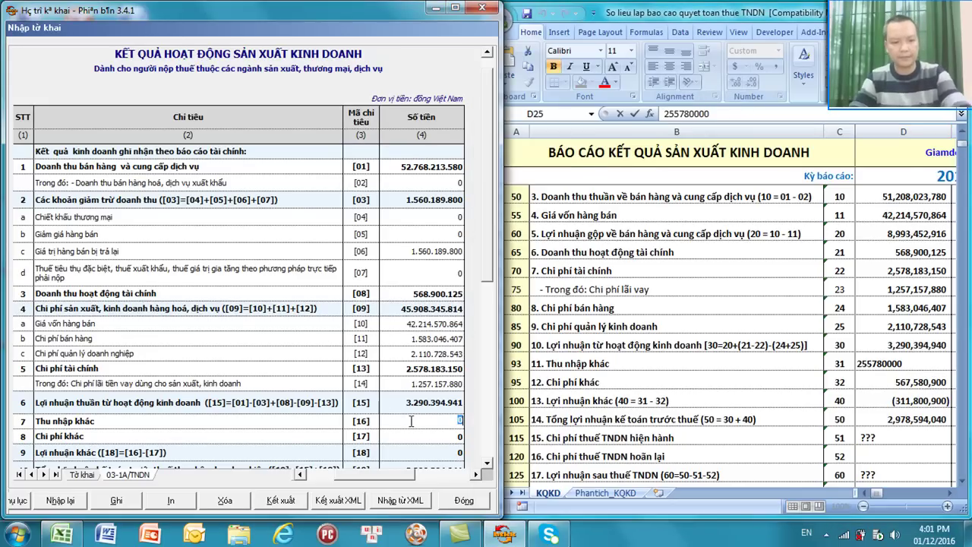
key(ctrl+v)
click(415, 436)
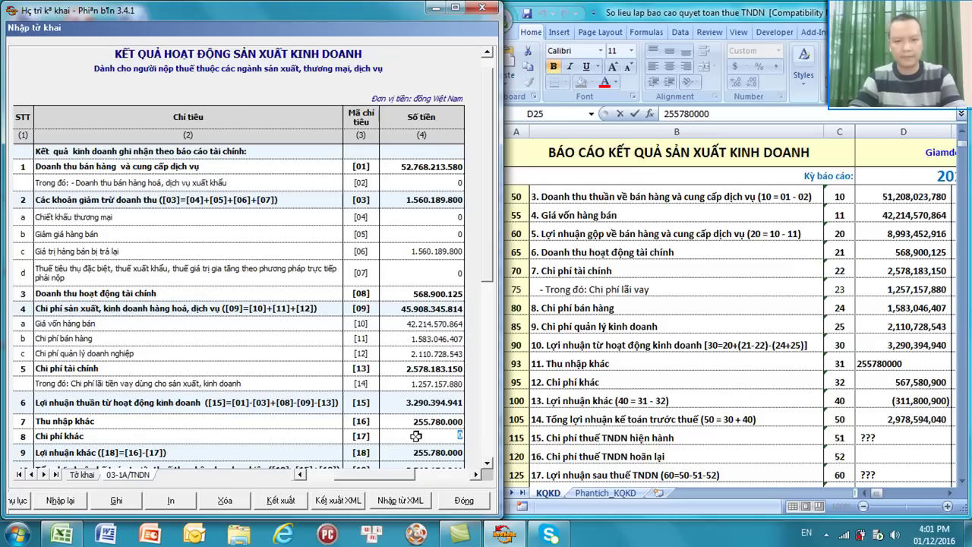
Step: Transfer the other expenses of 567.580.900 from cell D26 into item [17], Chi phí khác
click(902, 388)
drag(711, 114, 648, 109)
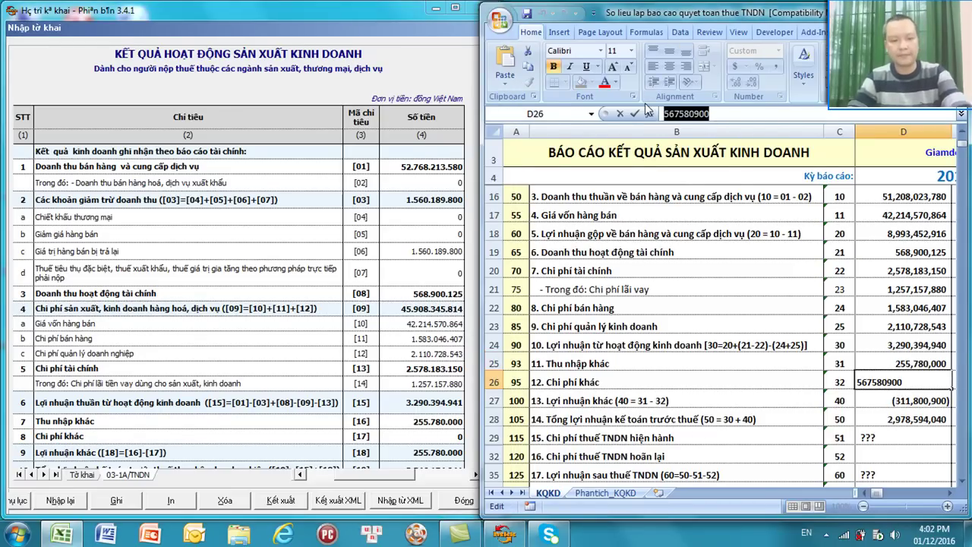
click(423, 437)
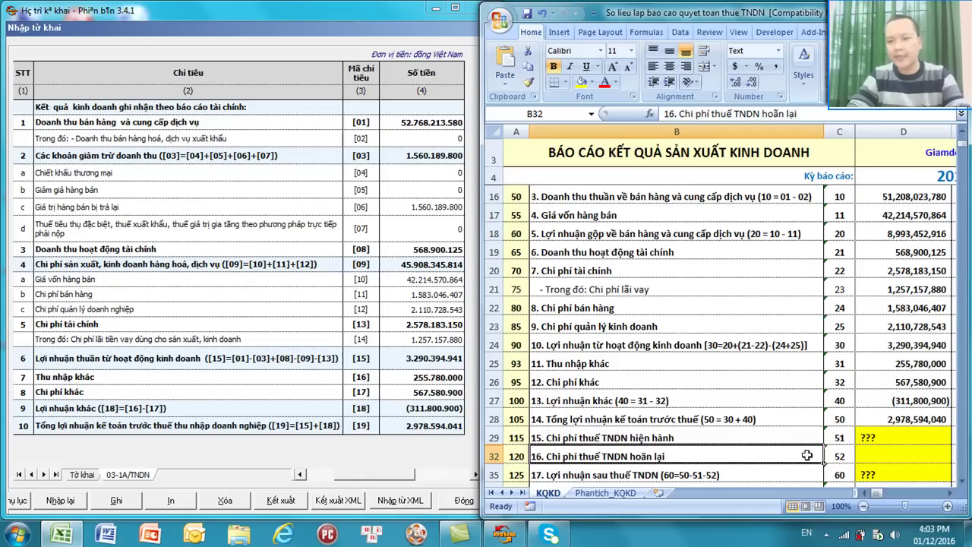
Step: Examine the yellow cells D29 to D35 in Excel for current tax, deferred tax and after-tax profit
click(897, 436)
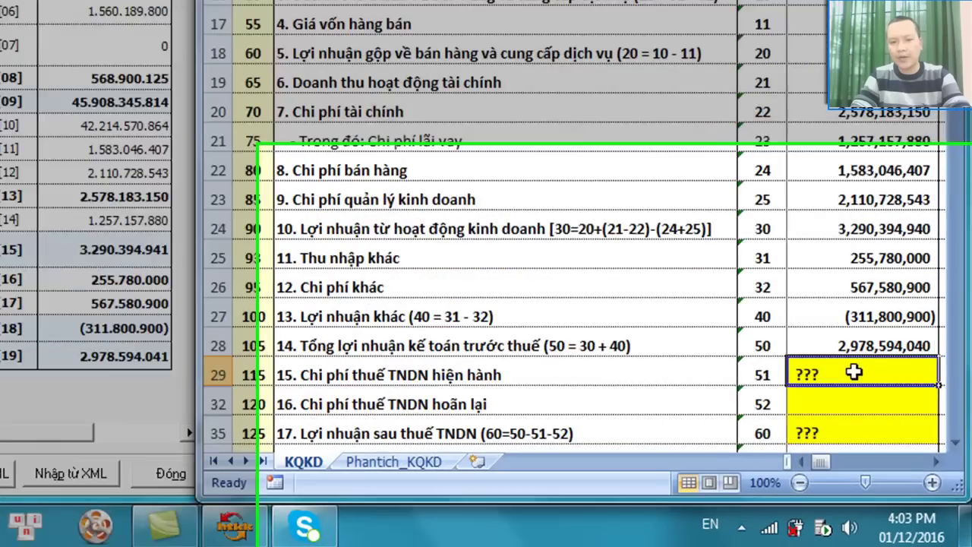
key(shift+Down)
key(shift+Down)
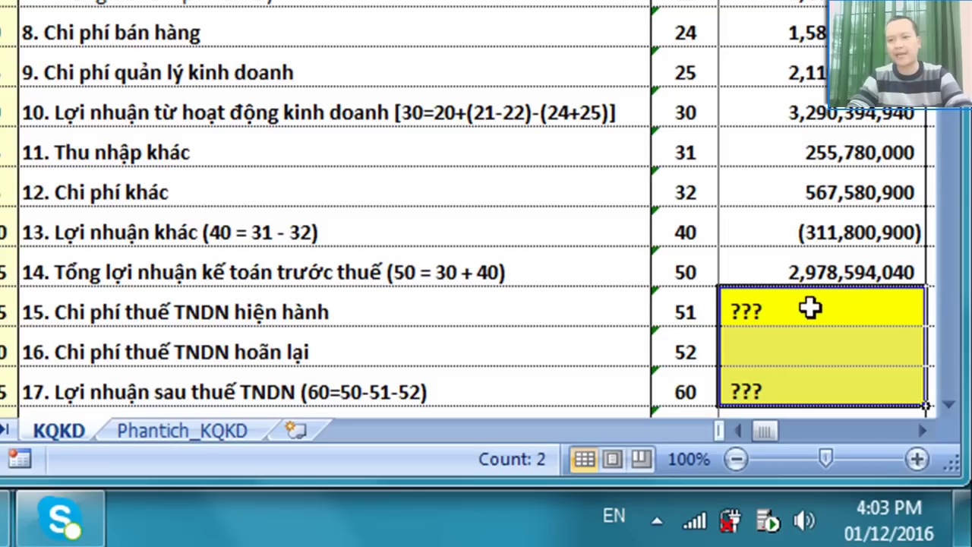
click(819, 313)
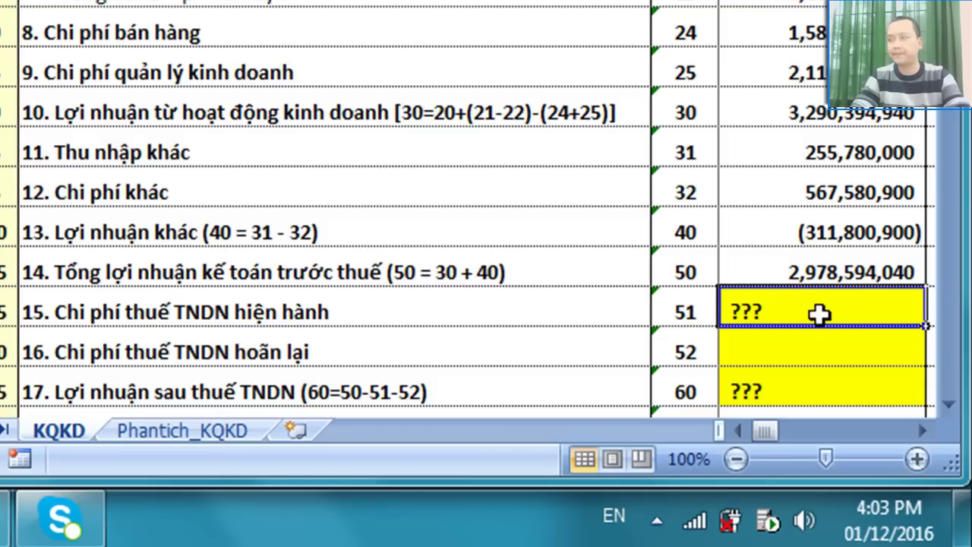
key(Down)
key(Down)
key(Up)
key(Up)
key(Down)
key(Down)
key(Up)
key(Up)
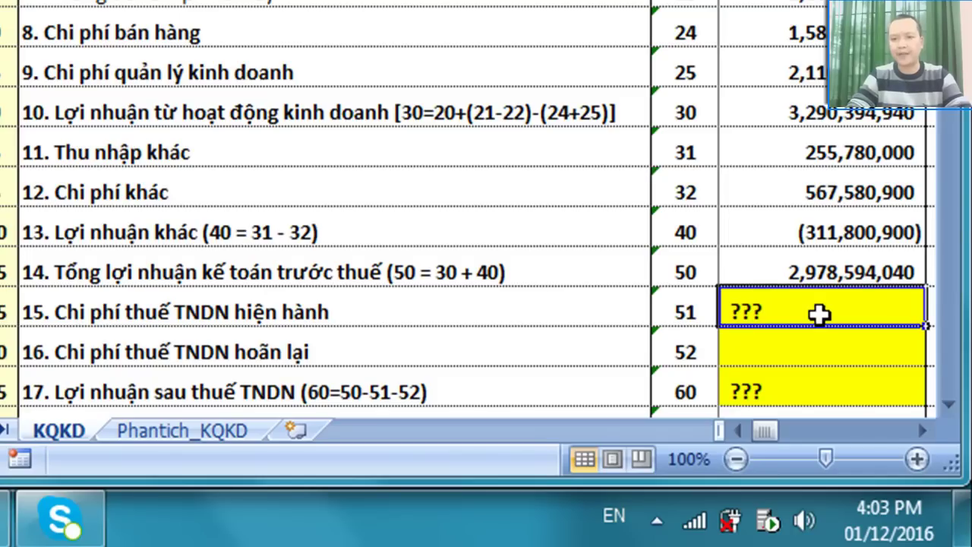
Step: Review the income statement rows in Excel down to the share earnings items, checking the current tax and after-tax profit cells
click(526, 185)
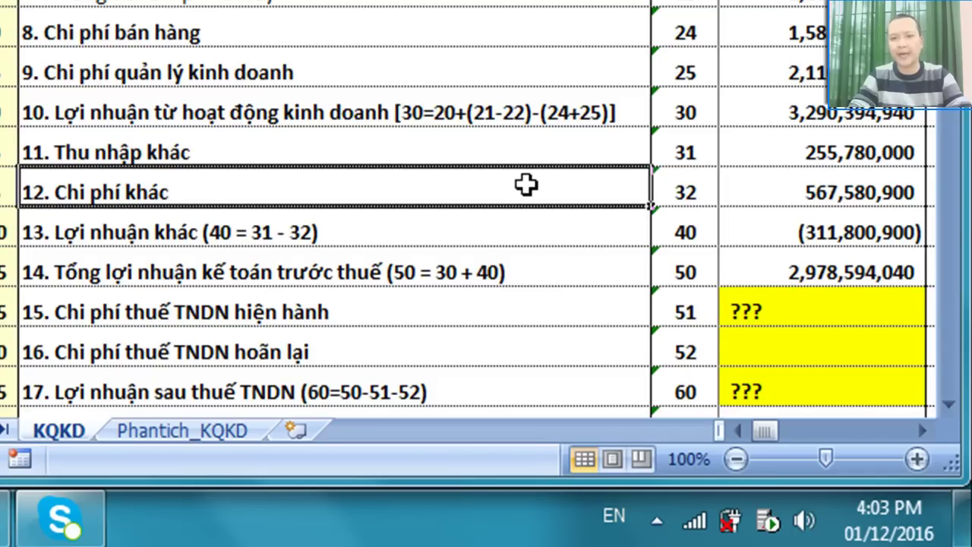
key(Up)
key(Up)
key(Up)
key(Up)
key(Up)
key(Up)
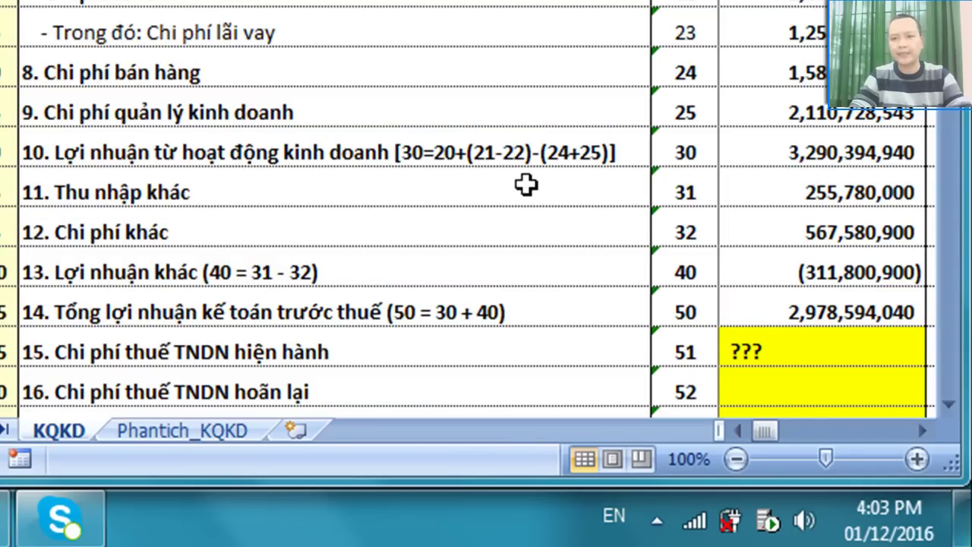
key(Down)
key(Down)
key(Down)
key(Down)
key(Down)
key(Down)
key(Down)
key(Down)
key(Down)
key(Down)
key(Up)
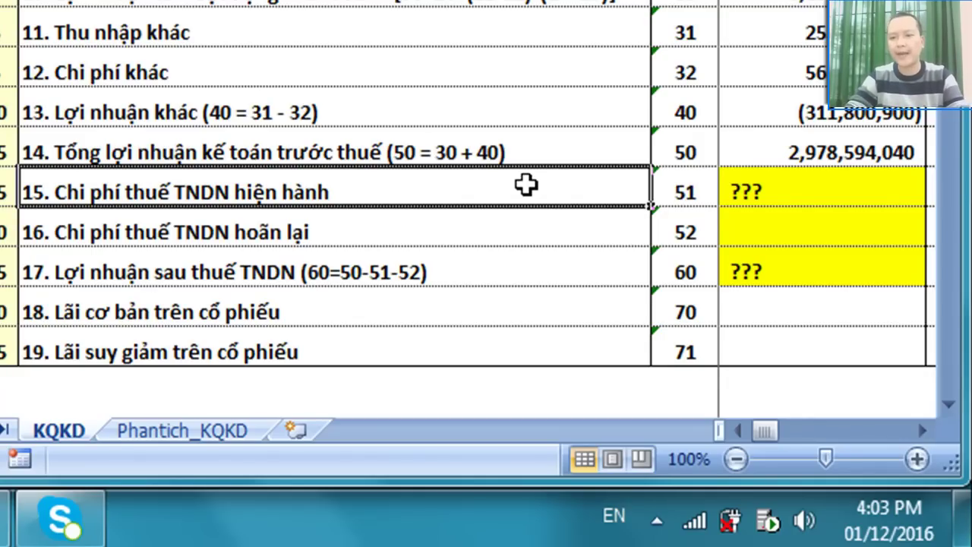
click(828, 201)
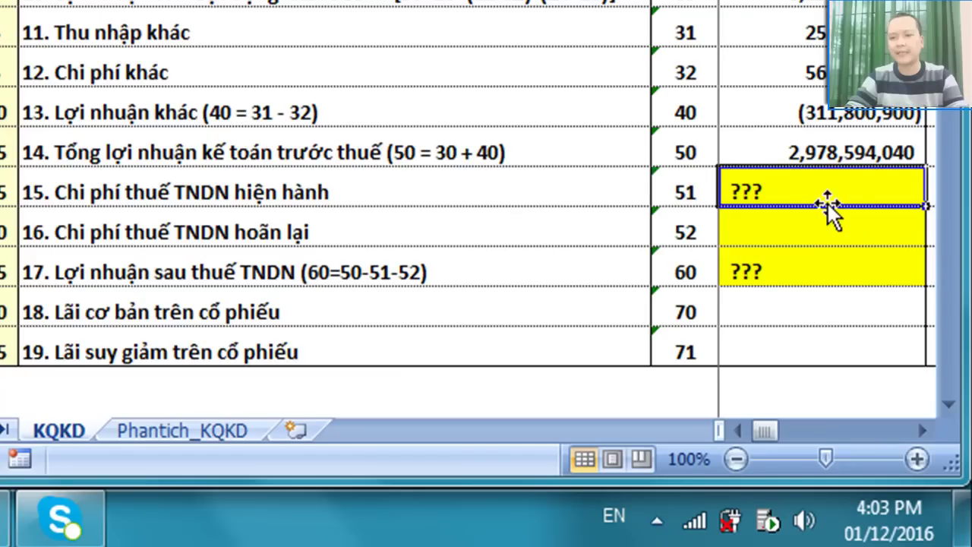
click(796, 270)
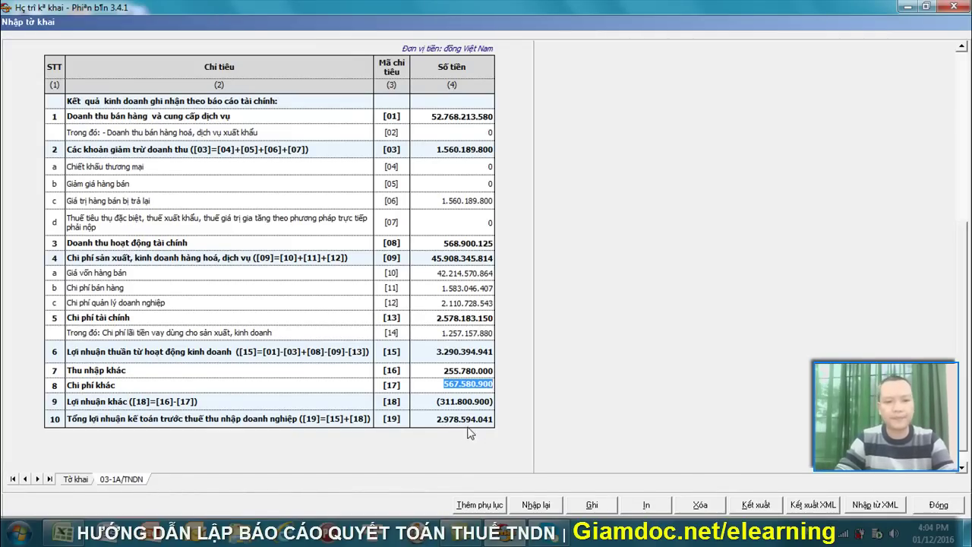
Step: Save the completed 03-1A appendix in the tax declaration software and close the notification
scroll(540, 394, up, 1)
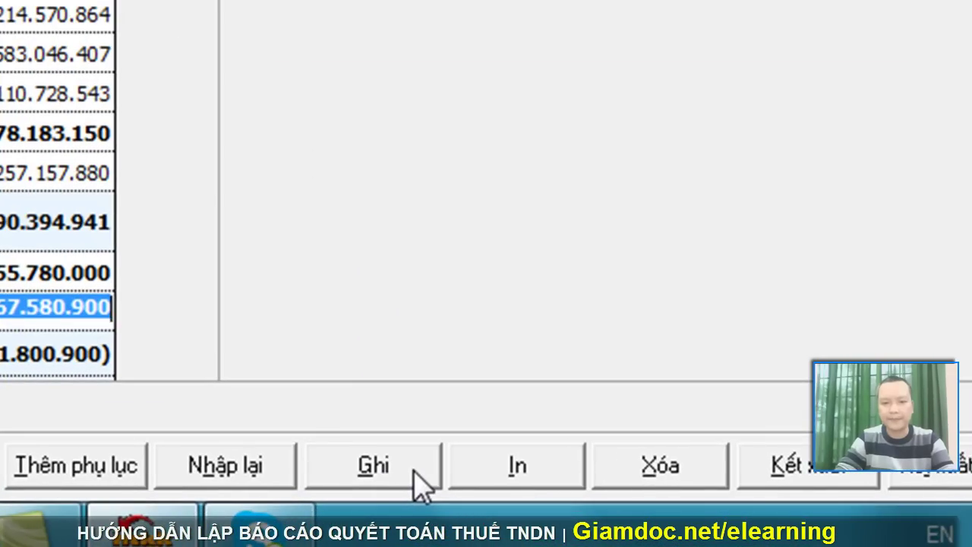
click(415, 471)
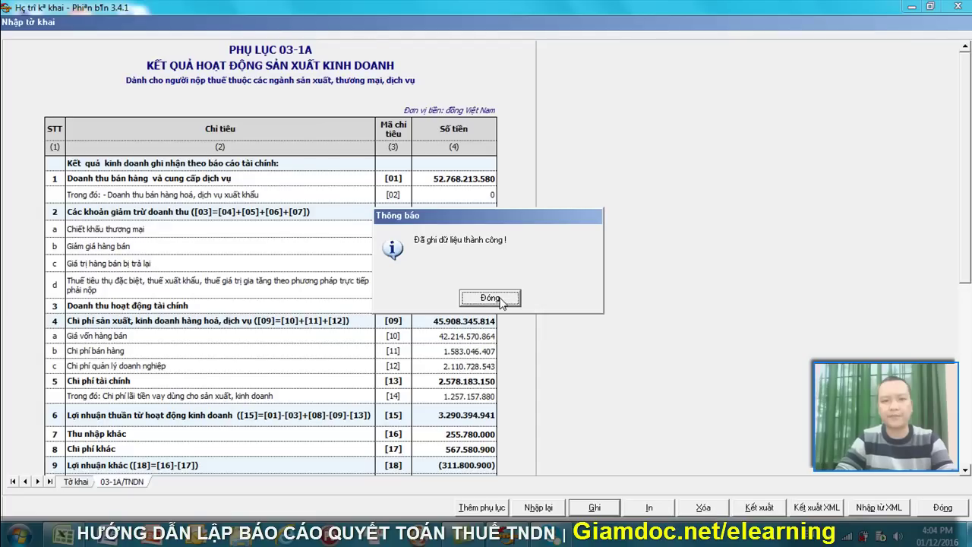
click(503, 300)
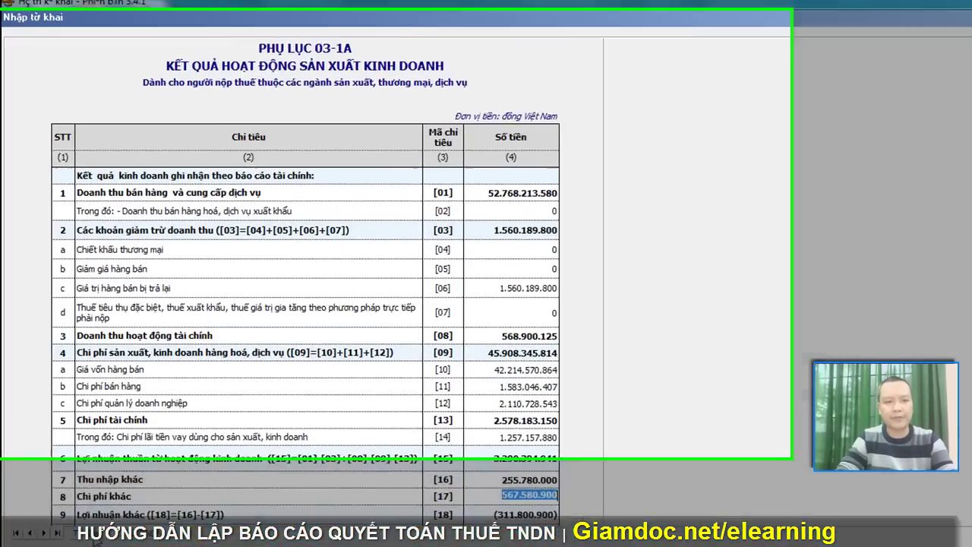
Step: Open the main 03/TNDN declaration and examine accounting profit item A1 and the items of sections B through M
click(77, 483)
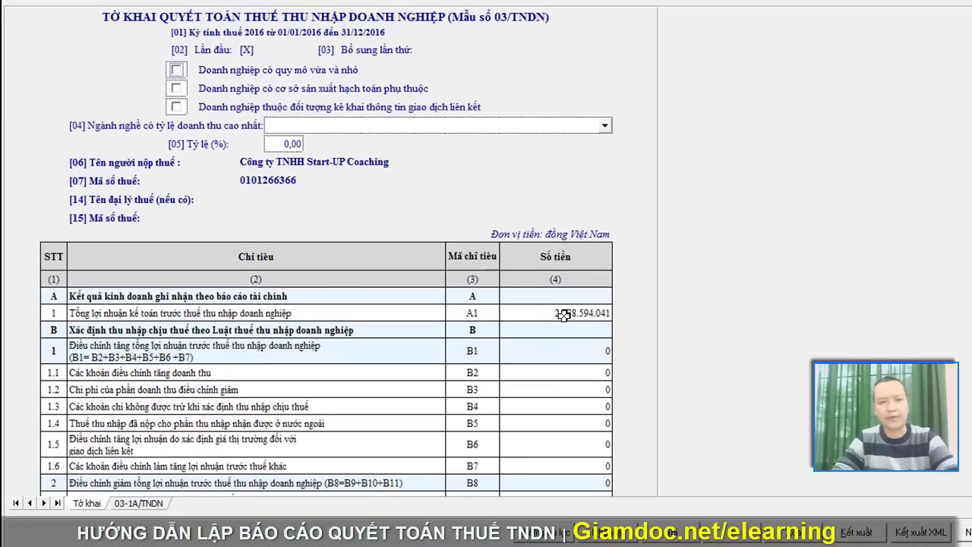
click(607, 371)
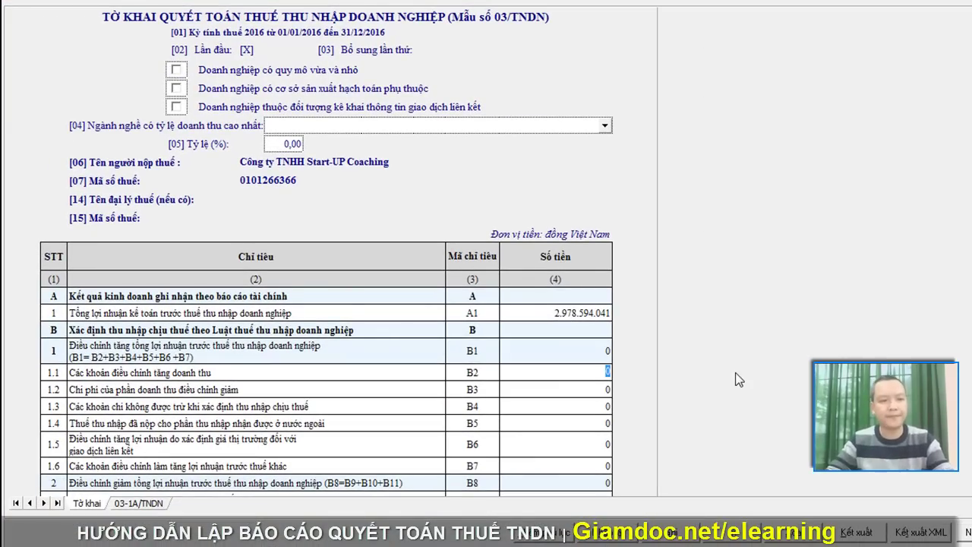
click(547, 313)
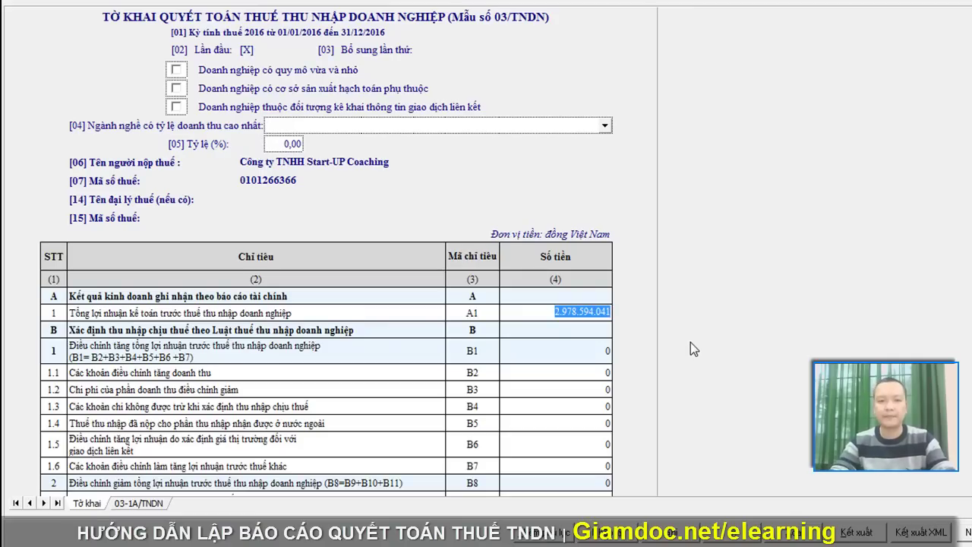
key(Tab)
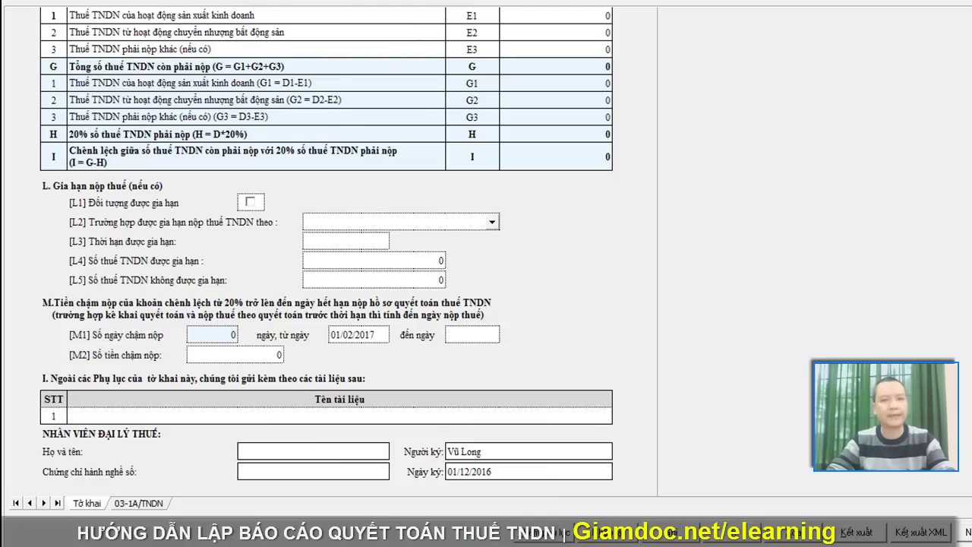
scroll(327, 251, up, 3)
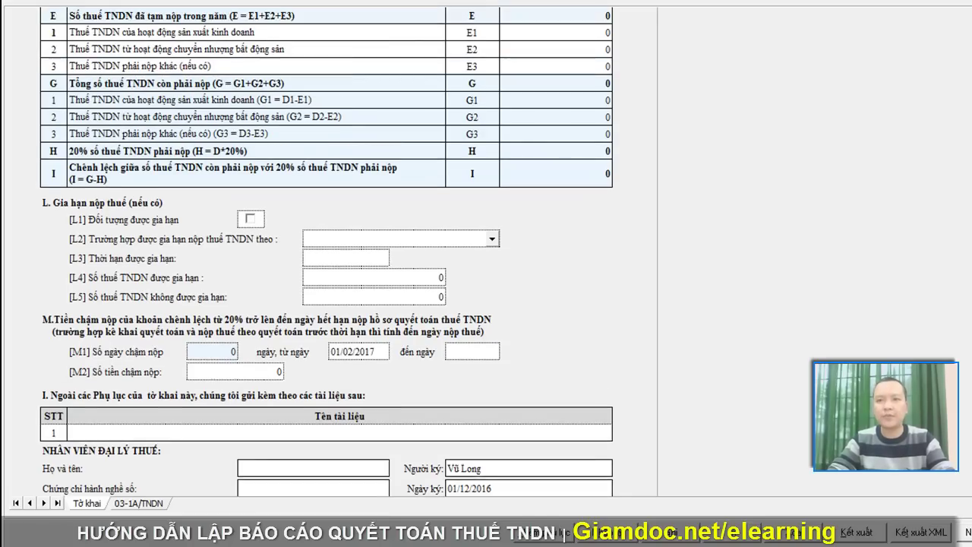
scroll(327, 251, up, 5)
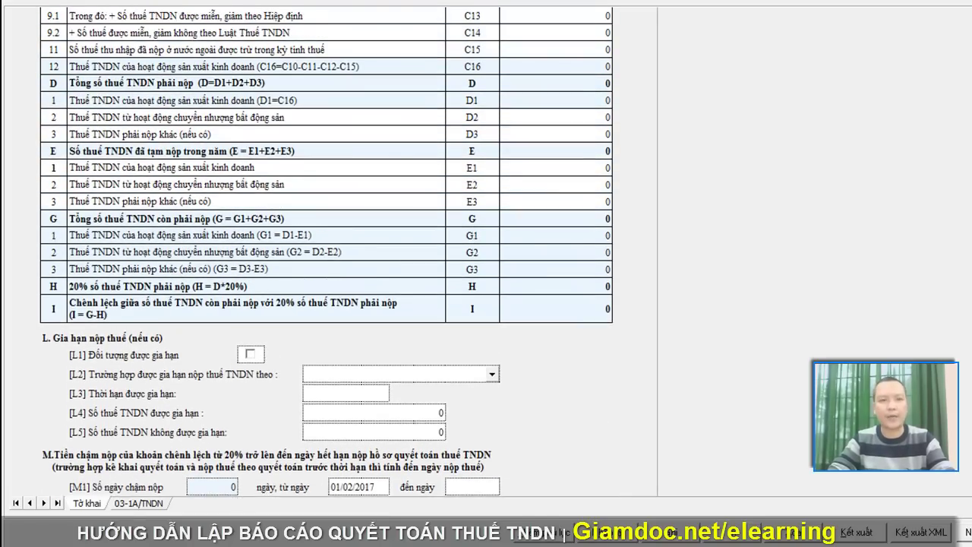
scroll(327, 251, up, 4)
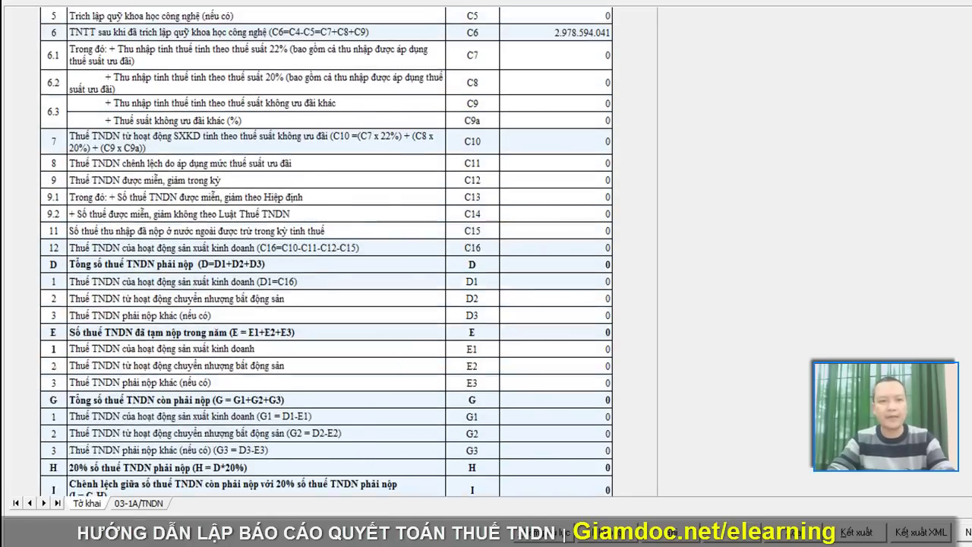
scroll(327, 251, up, 4)
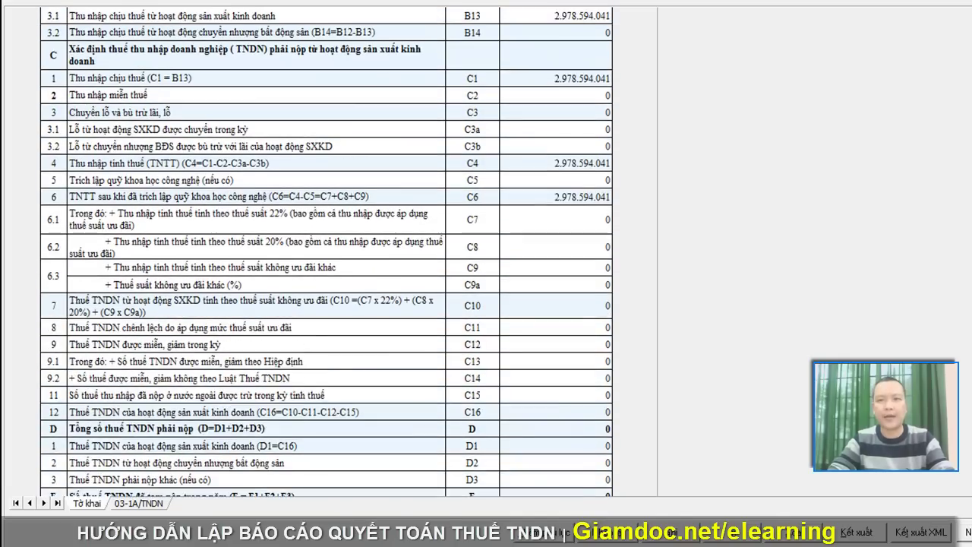
scroll(326, 250, up, 5)
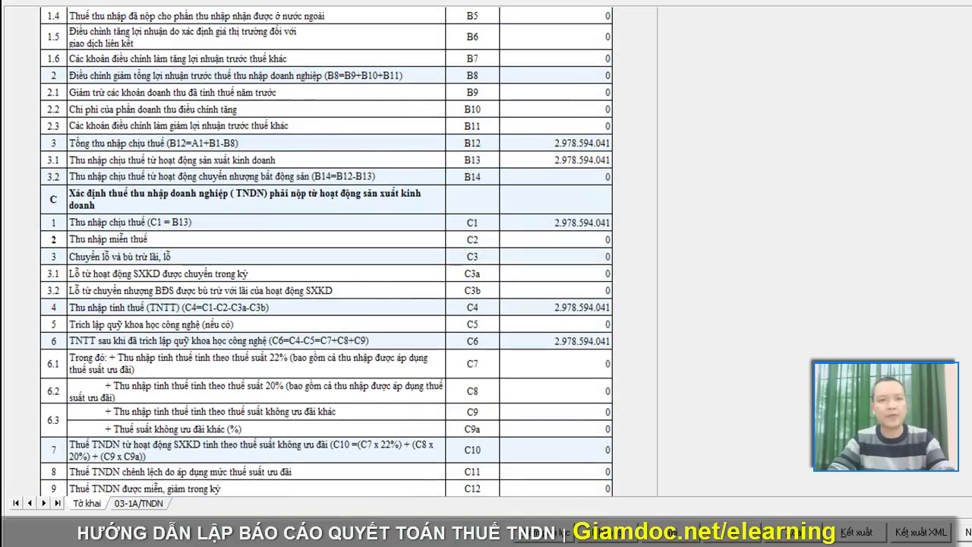
scroll(327, 251, up, 4)
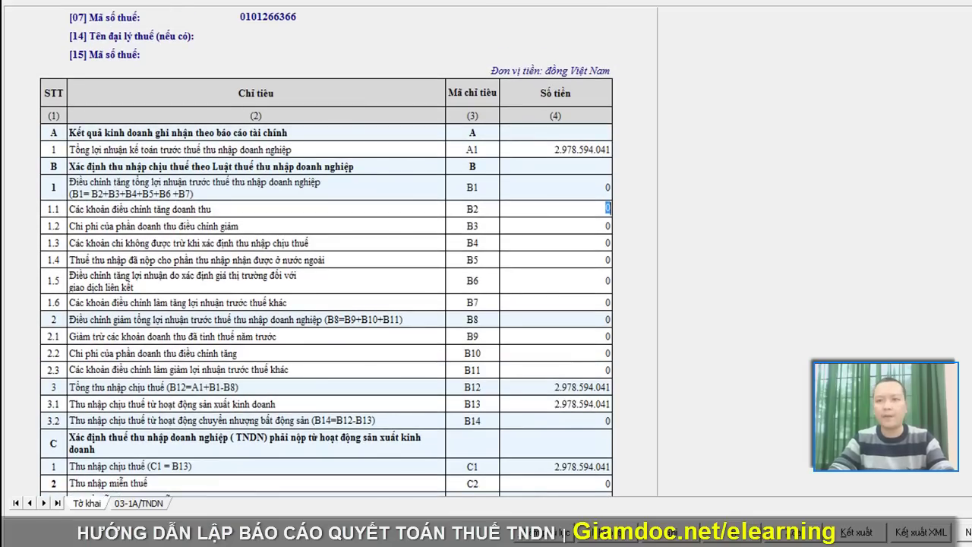
Step: Enter 30.000.000 for the revenue increase adjustments in item B2 of the 03/TNDN declaration
scroll(326, 250, up, 1)
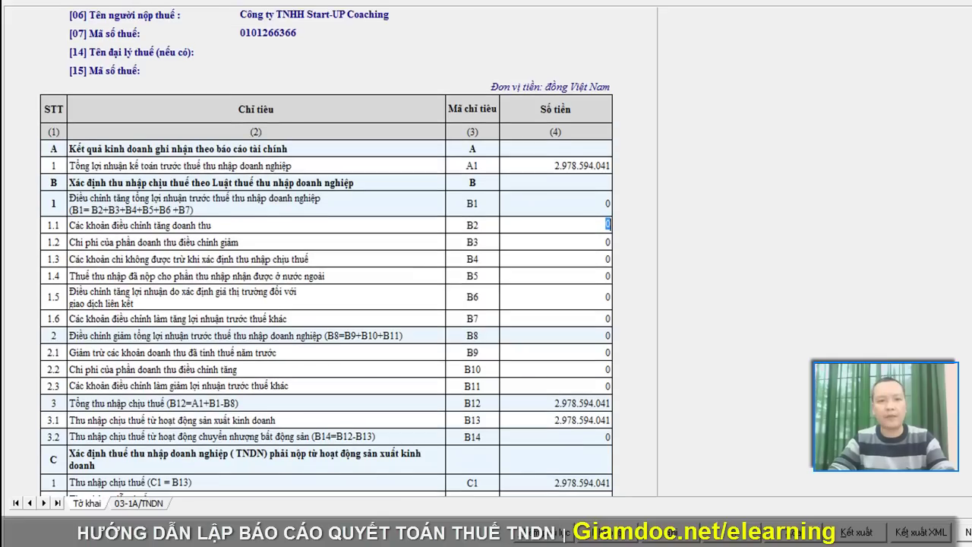
scroll(327, 288, up, 1)
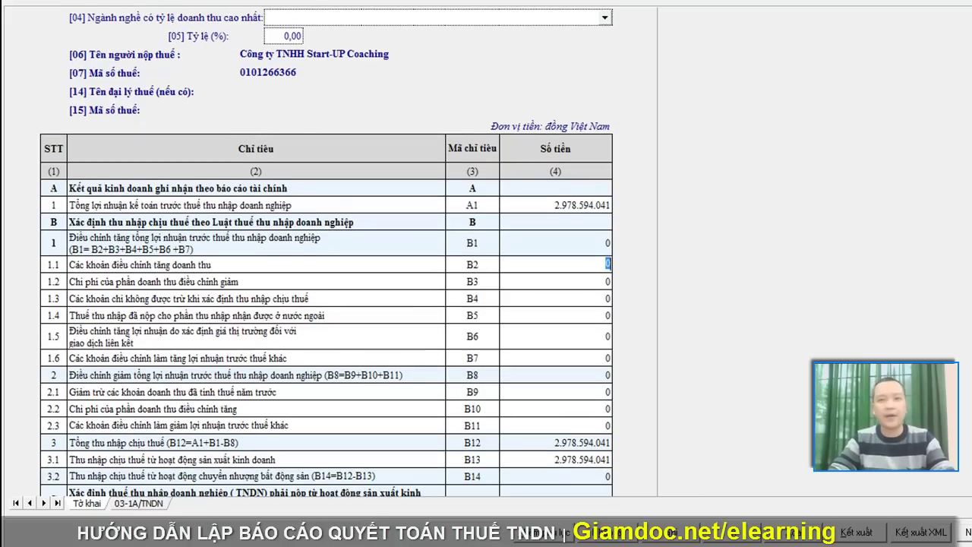
scroll(326, 251, up, 3)
scroll(326, 250, up, 3)
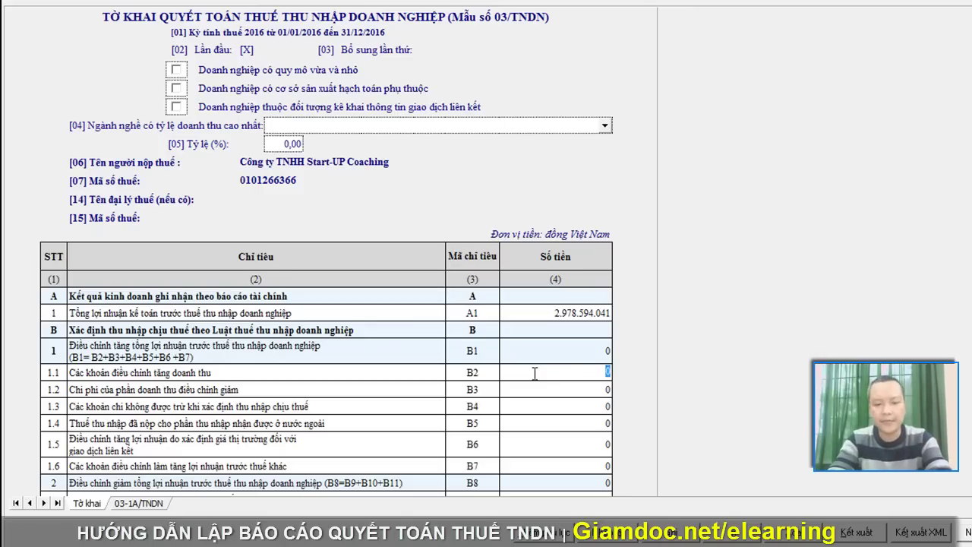
text(10)
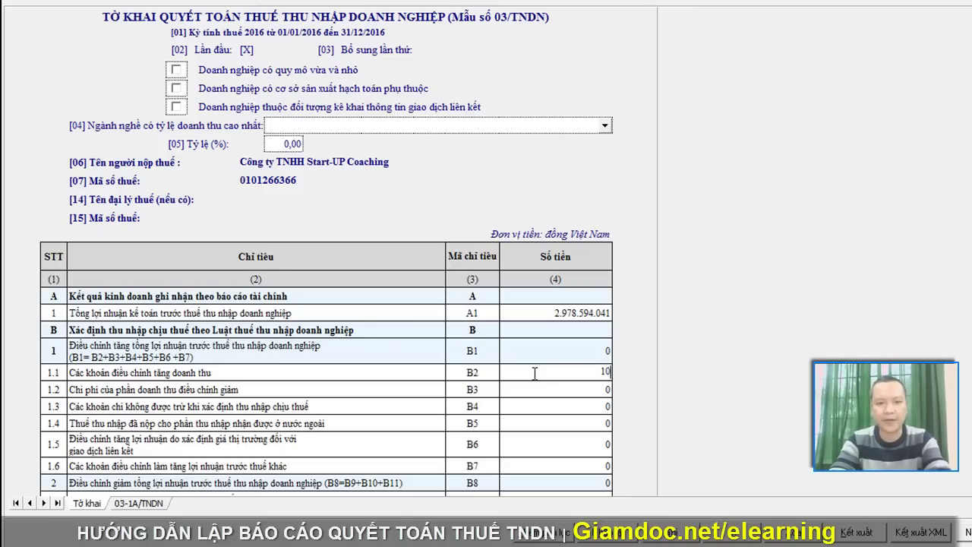
key(BackSpace)
text(30000000)
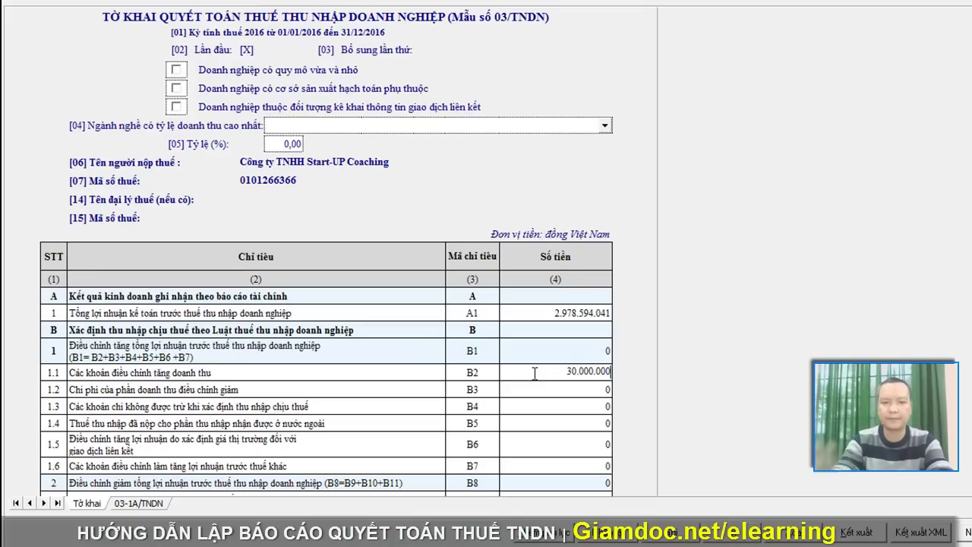
key(Return)
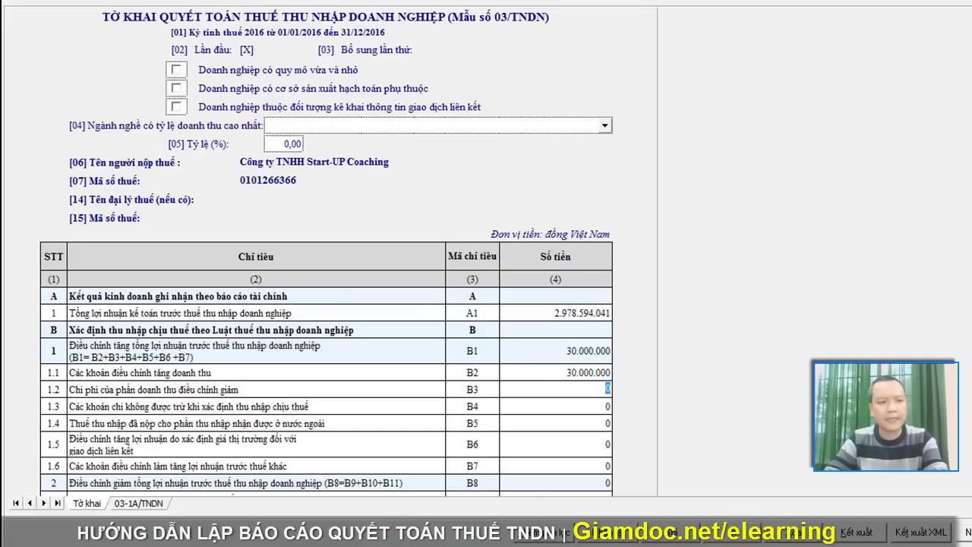
Step: Enter 25.000.000 for the costs of the increased revenue portion in item B10
scroll(326, 364, down, 1)
scroll(327, 365, down, 2)
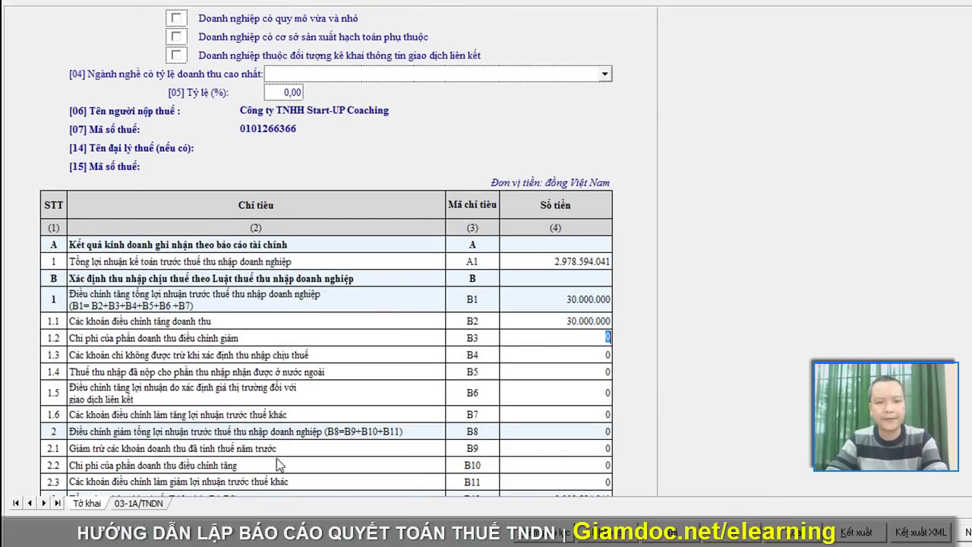
click(534, 464)
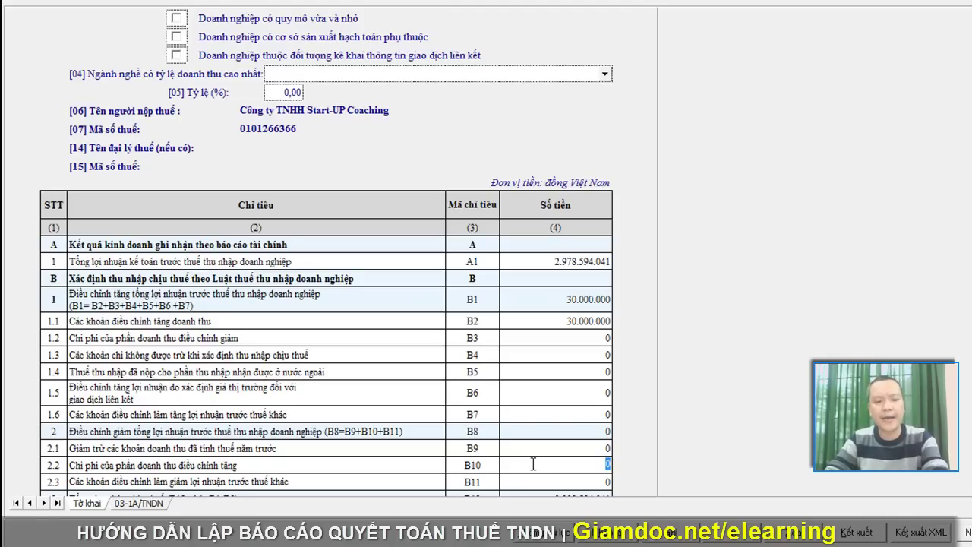
text(250000.000)
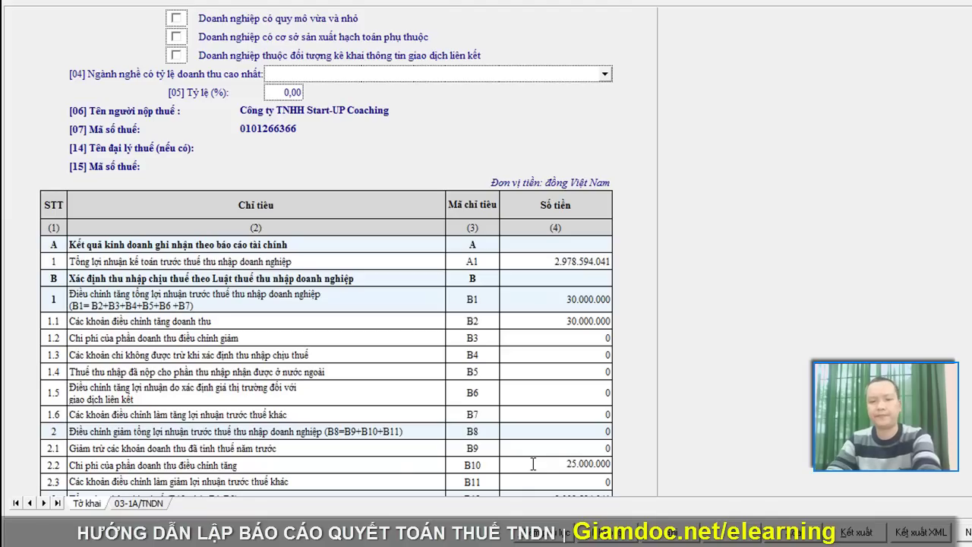
key(Return)
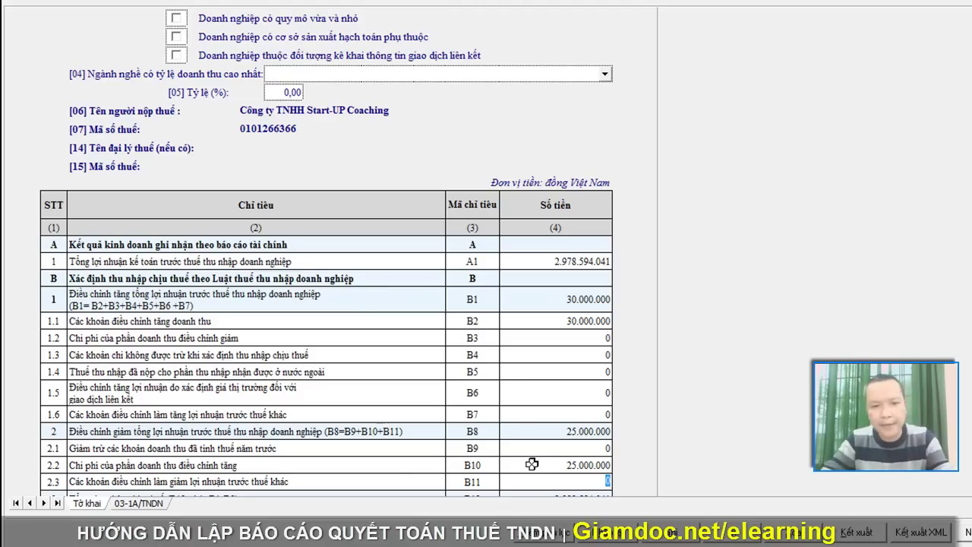
Step: Compare the increase adjustment items B2 and B3 with the decrease adjustment items B9 and B10
click(549, 320)
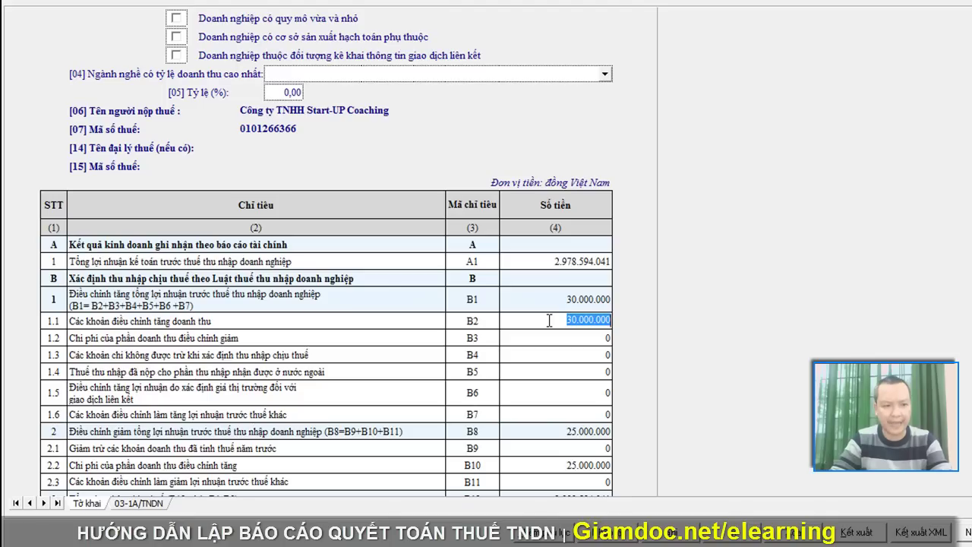
click(538, 451)
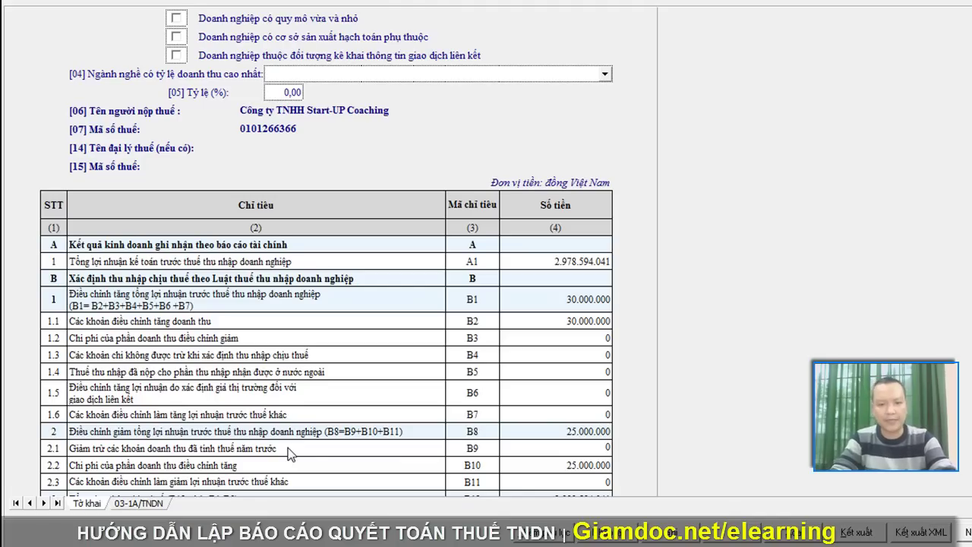
click(292, 453)
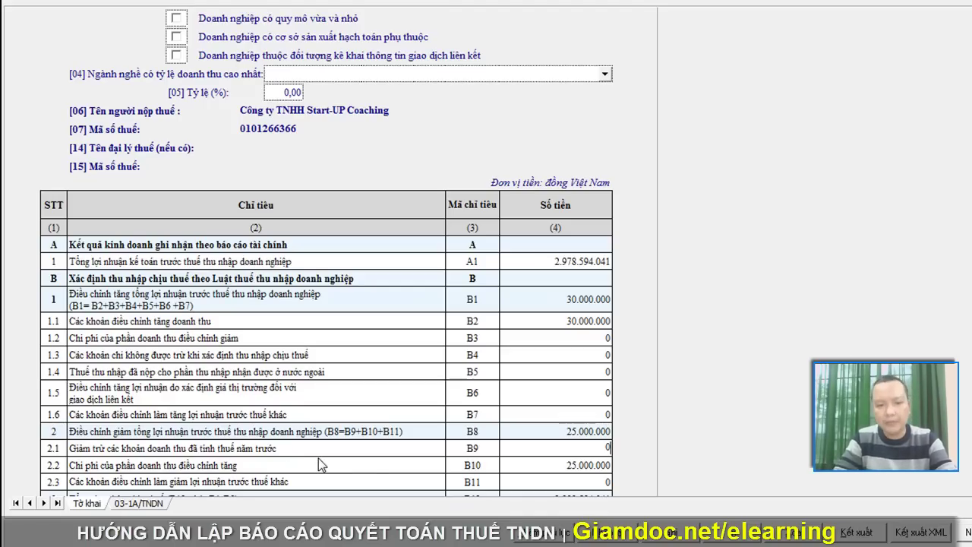
double_click(577, 465)
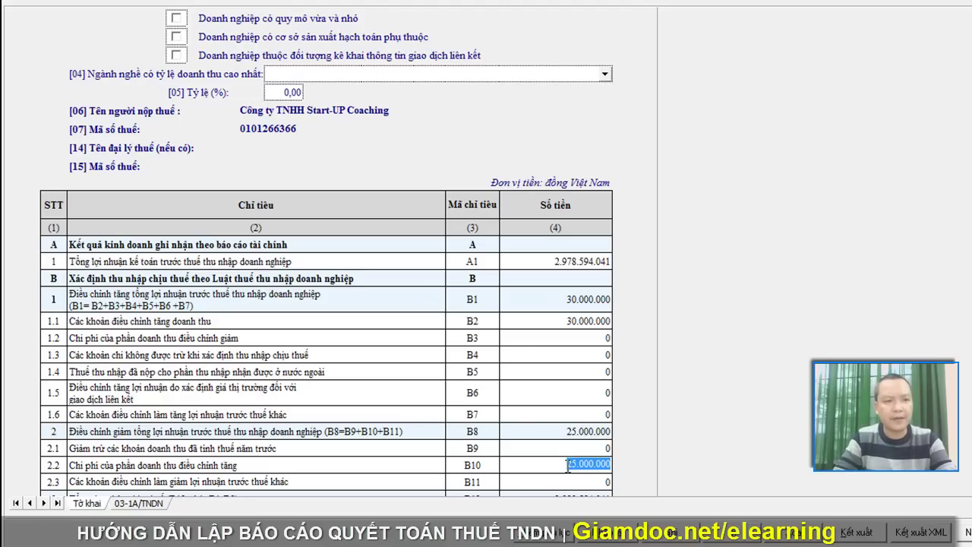
click(561, 339)
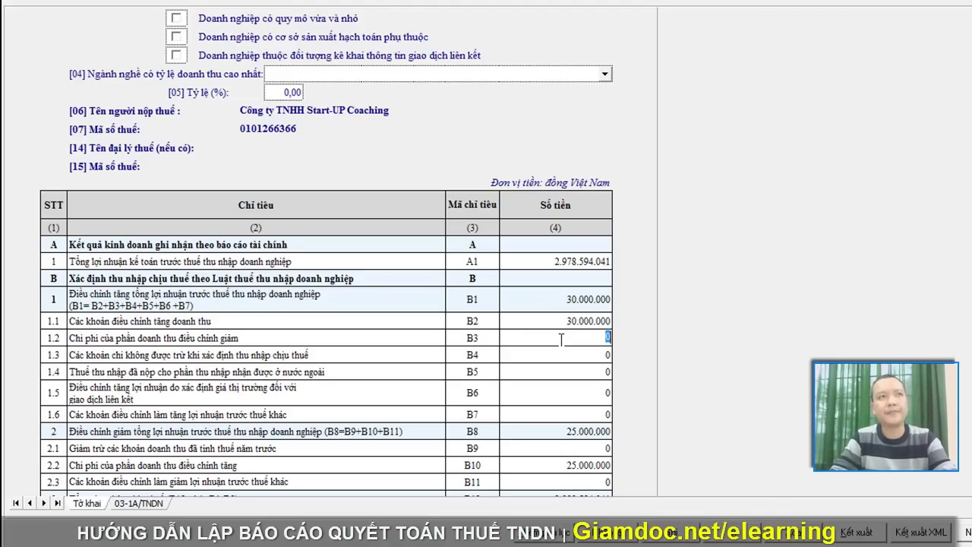
Step: Reset the revenue increase adjustment in B2 and the related costs in B10 to 0
click(556, 318)
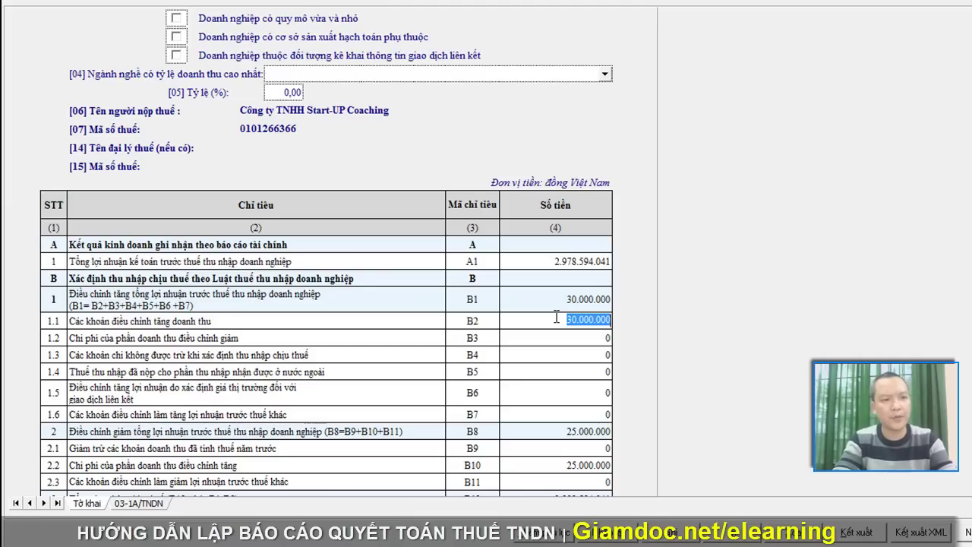
text(0)
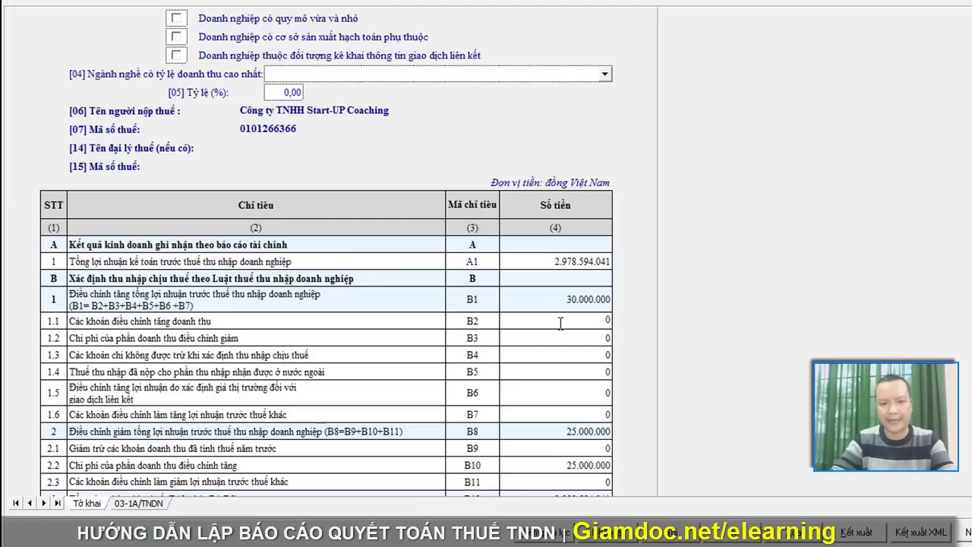
click(567, 465)
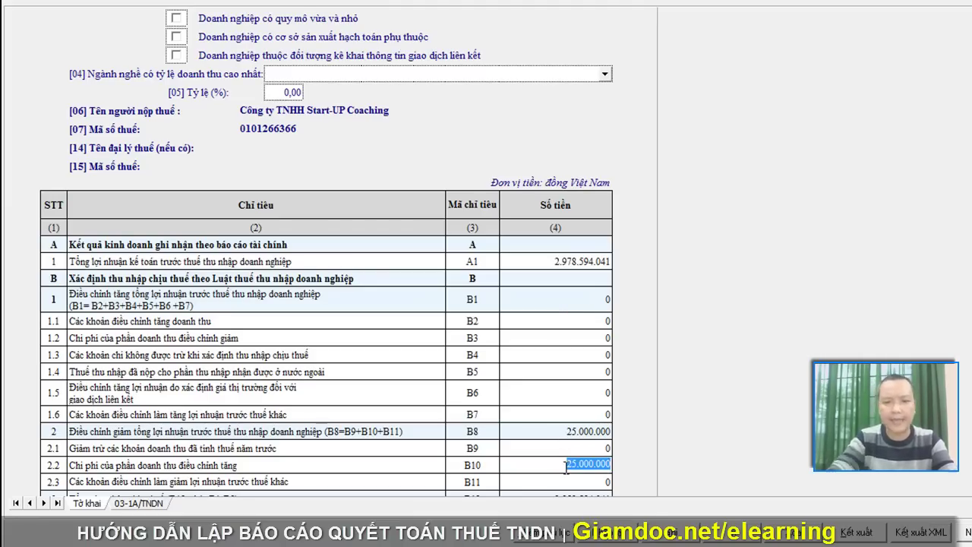
text(0)
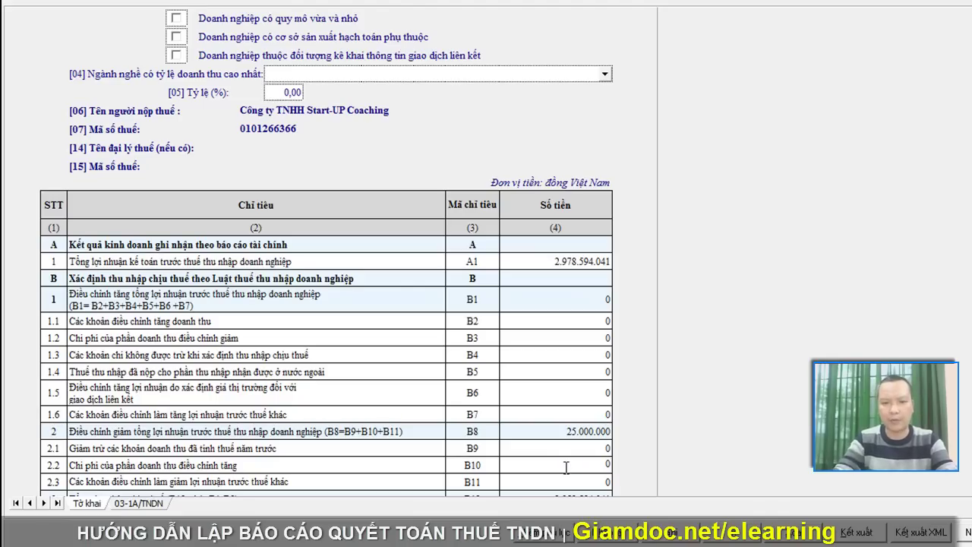
key(Tab)
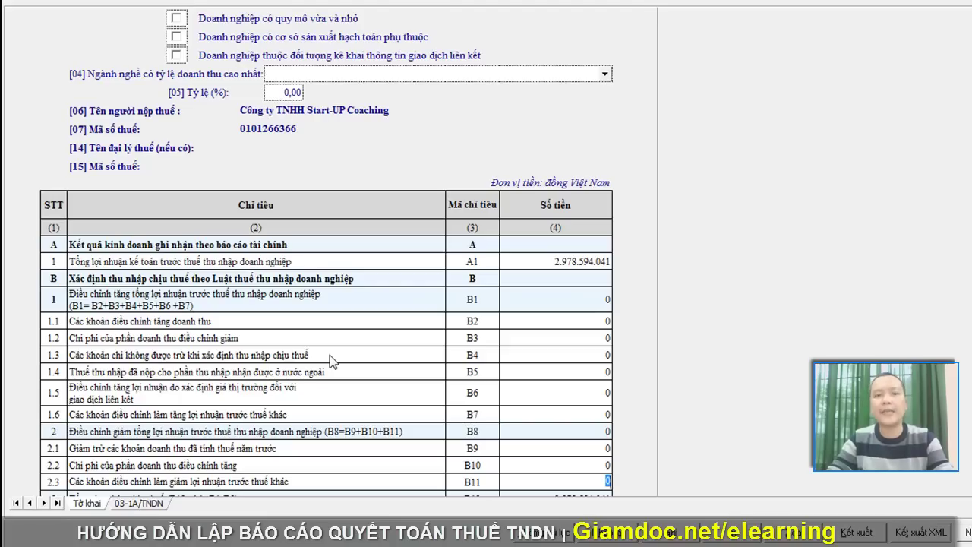
Step: Switch to the Excel workbook, maximize it and examine the additional tax adjustment information in rows 29 to 37
click(548, 361)
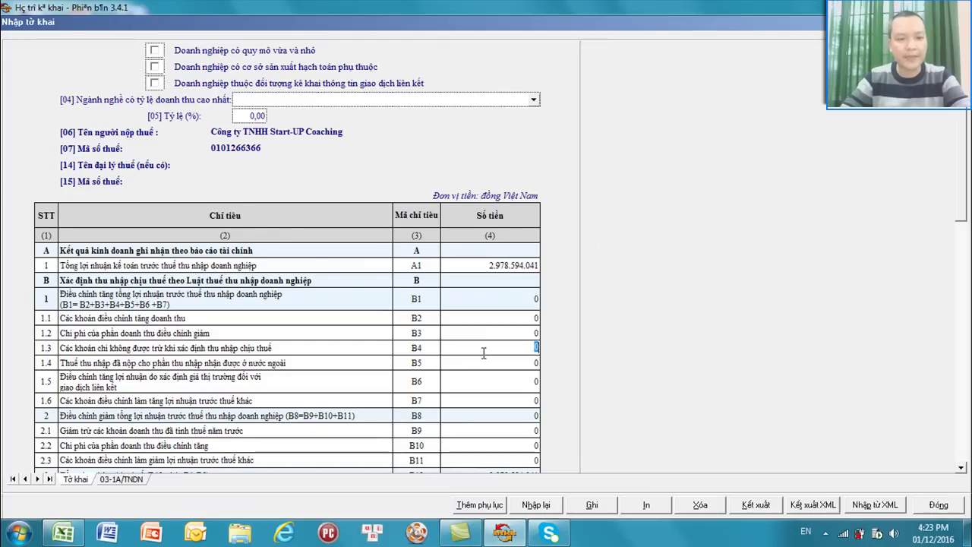
click(67, 536)
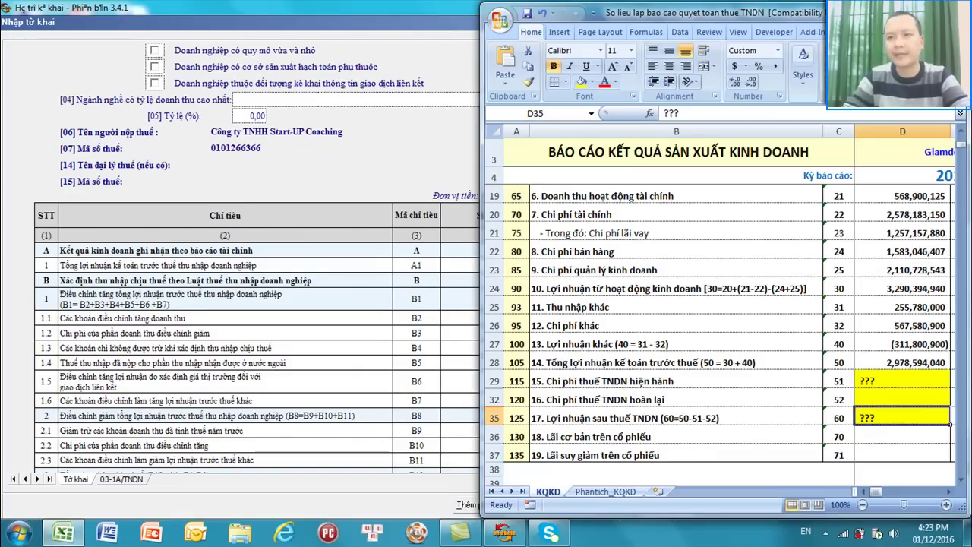
click(945, 11)
click(677, 466)
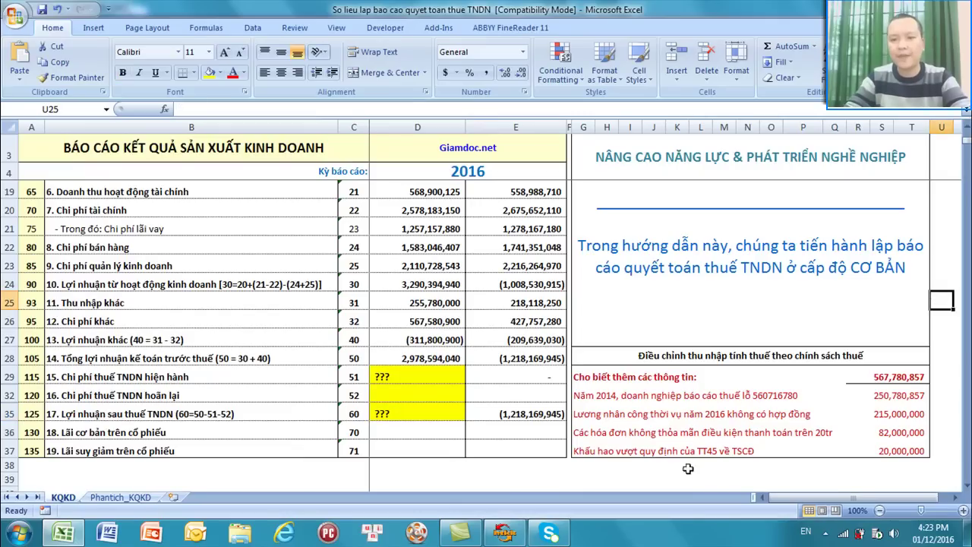
drag(585, 376, 922, 454)
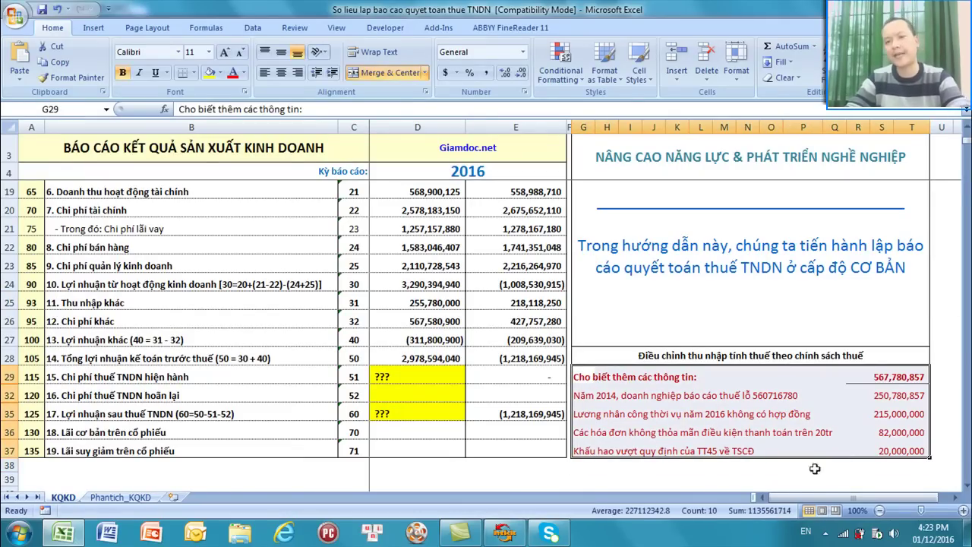
click(619, 489)
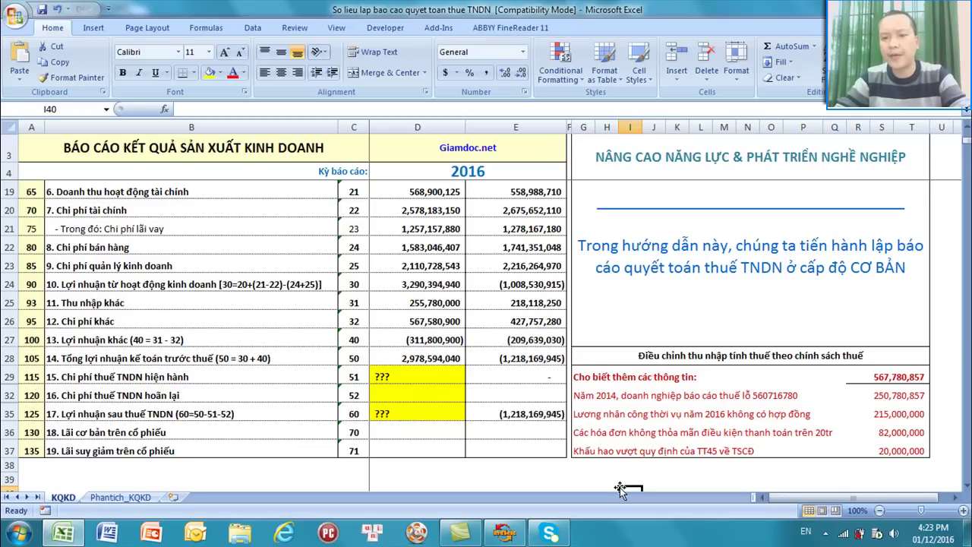
click(612, 485)
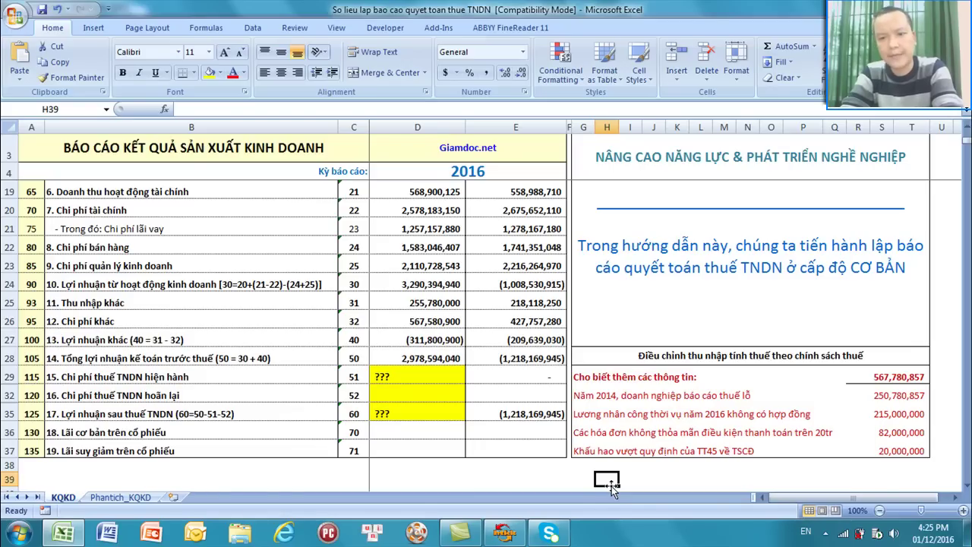
Step: Highlight the 2014 tax loss row, from its description in G32 through its amount, with yellow fill
click(585, 403)
key(shift+Right)
key(shift+Right)
key(shift+Right)
key(shift+Right)
key(shift+Right)
key(shift+Right)
key(shift+Right)
key(shift+Right)
key(shift+Right)
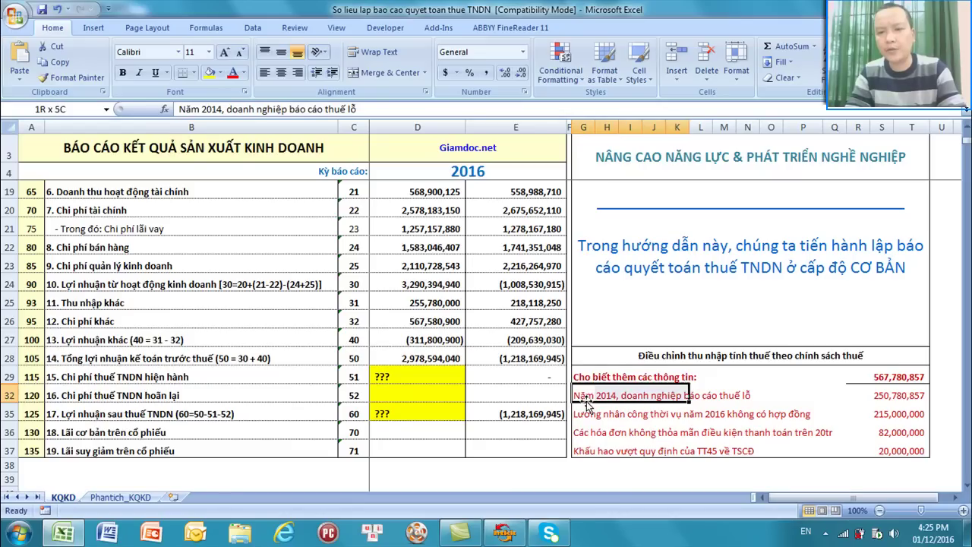
key(shift+Right)
key(shift+Right)
key(shift+Right)
key(shift+Right)
key(shift+Right)
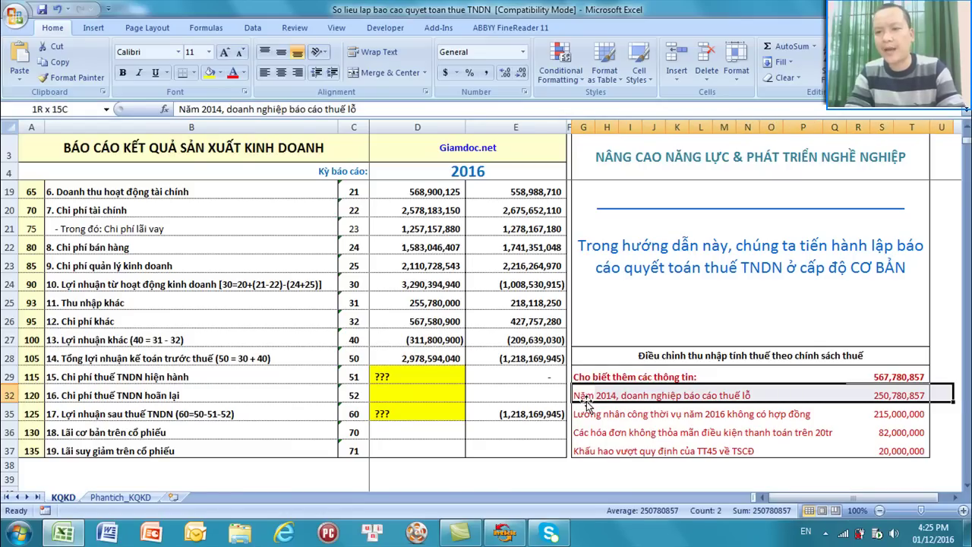
key(shift+Left)
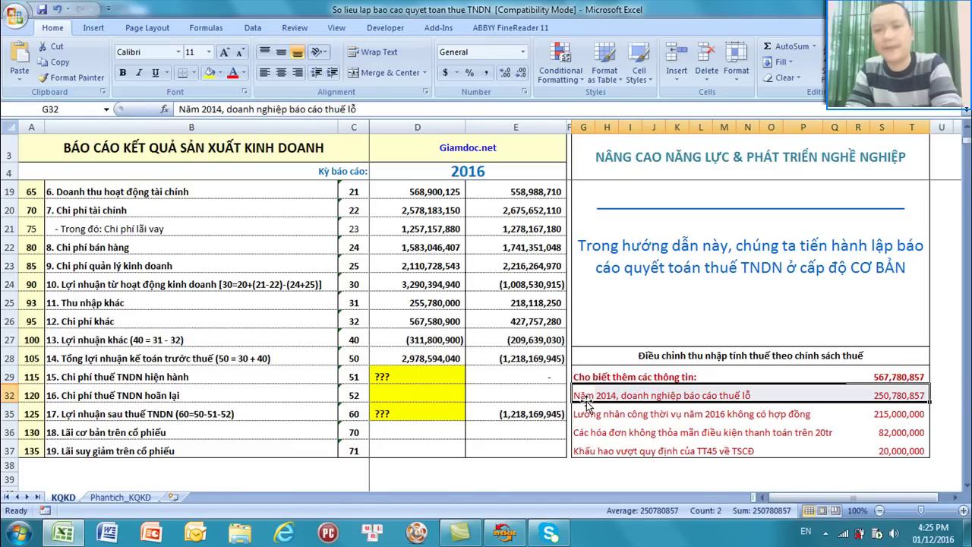
click(210, 76)
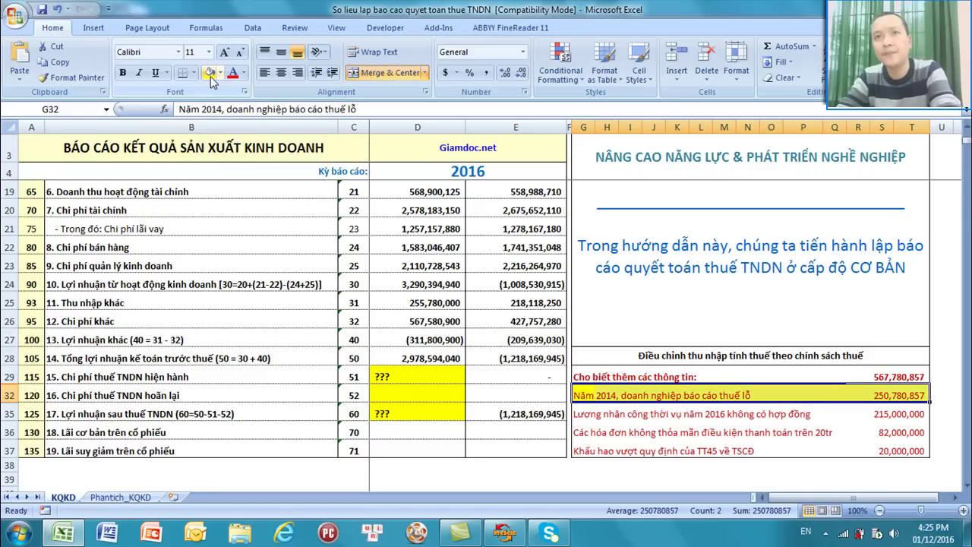
click(606, 479)
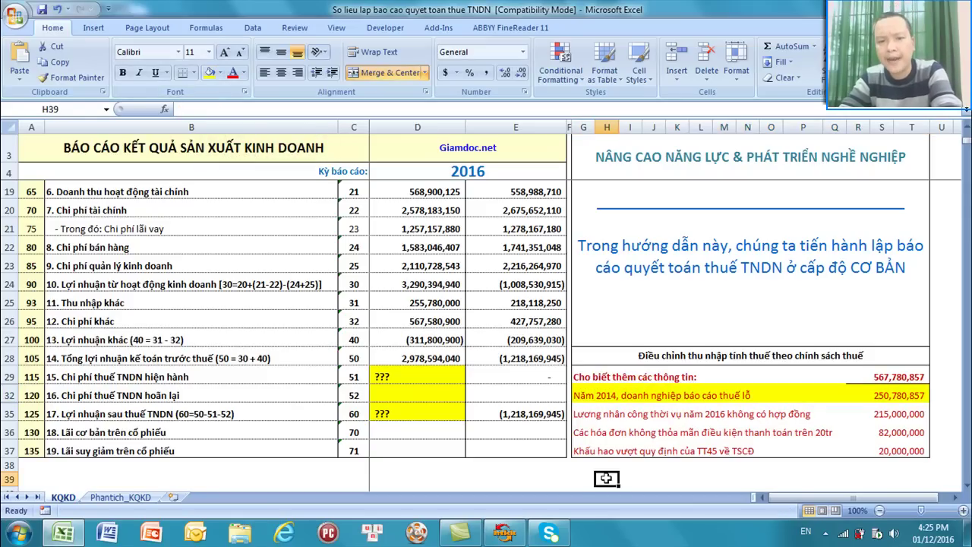
Step: Review the seasonal wages without contracts, ineligible invoices over 20 million and excess depreciation items in rows 35 to 37
click(591, 417)
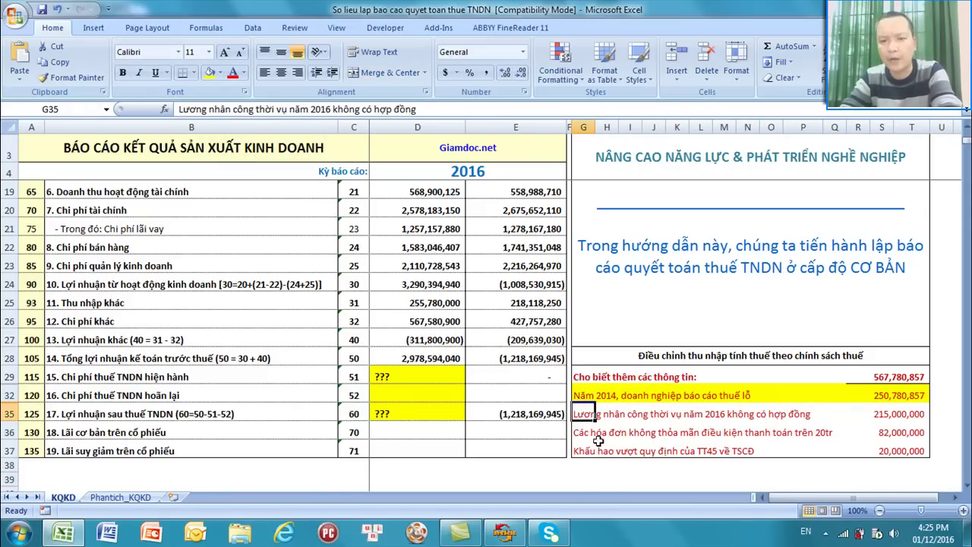
click(595, 434)
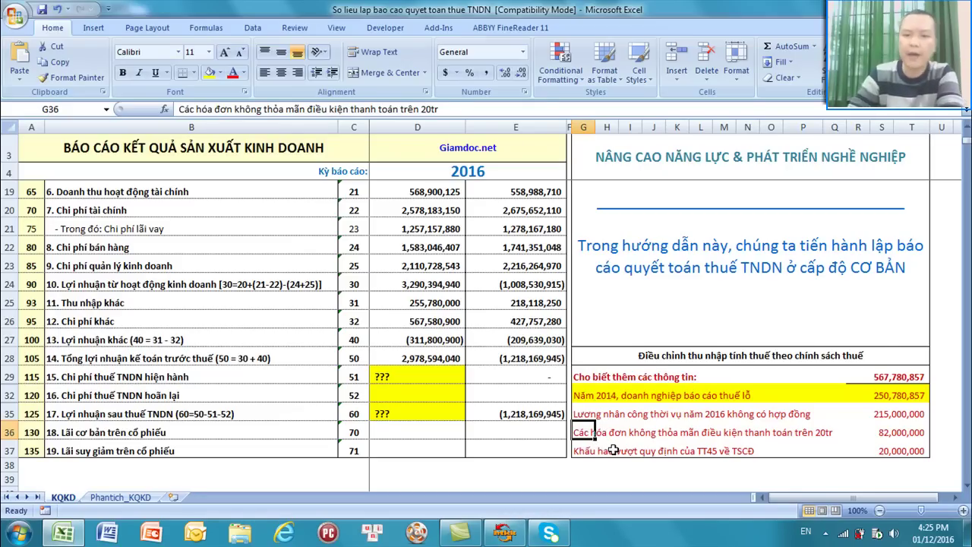
click(613, 449)
key(Down)
key(Down)
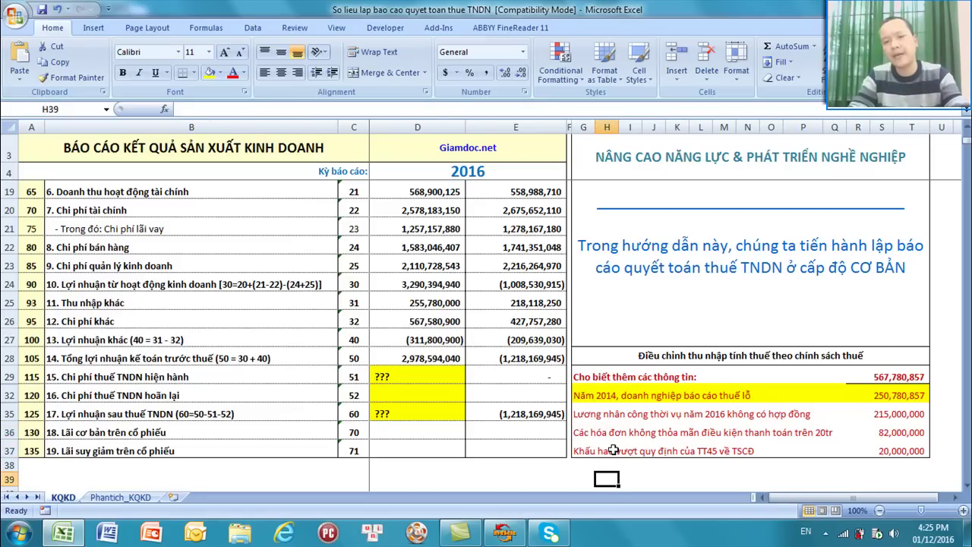
click(587, 414)
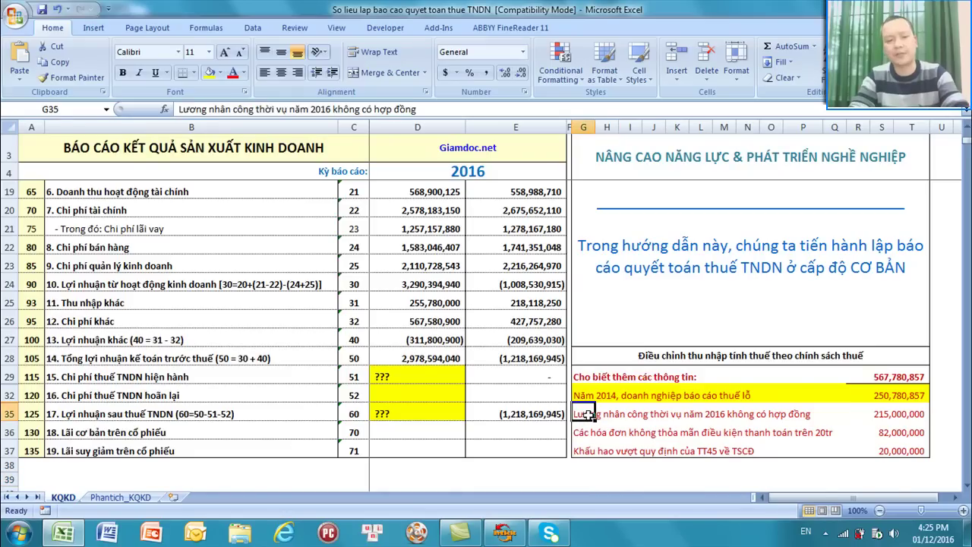
Step: Highlight the three non-deductible expense rows 35 to 37, from their descriptions in column G through their amounts, with light blue fill
key(shift+Down)
key(shift+Down)
key(shift+Right)
key(shift+Right)
key(shift+Right)
key(shift+Right)
key(shift+Right)
key(shift+Right)
key(shift+Right)
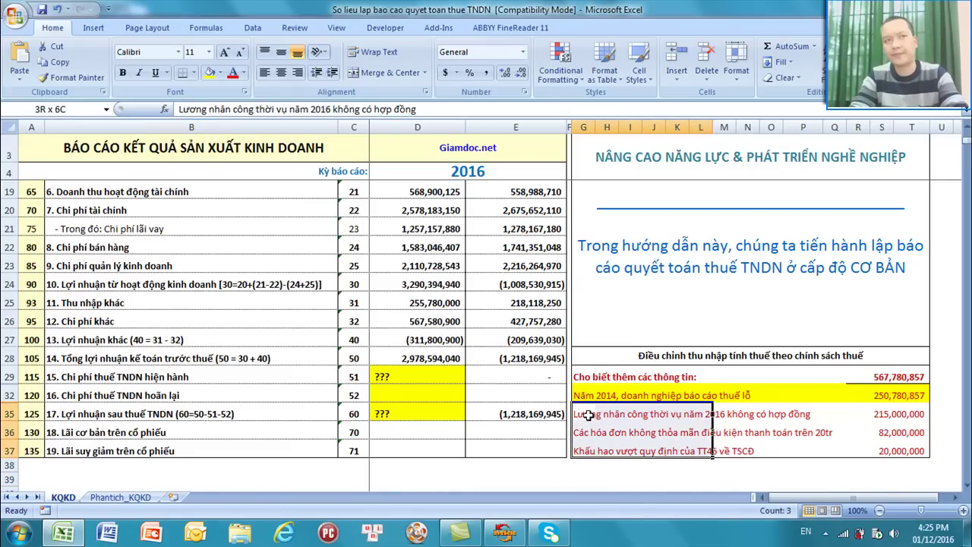
key(shift+Right)
key(shift+Right)
key(shift+Right)
key(shift+Right)
key(shift+Right)
key(shift+Right)
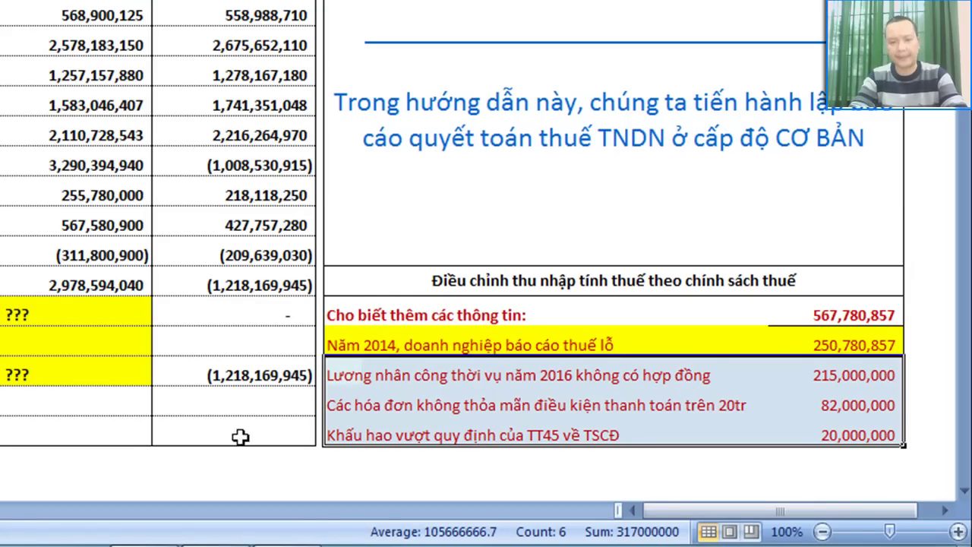
click(267, 470)
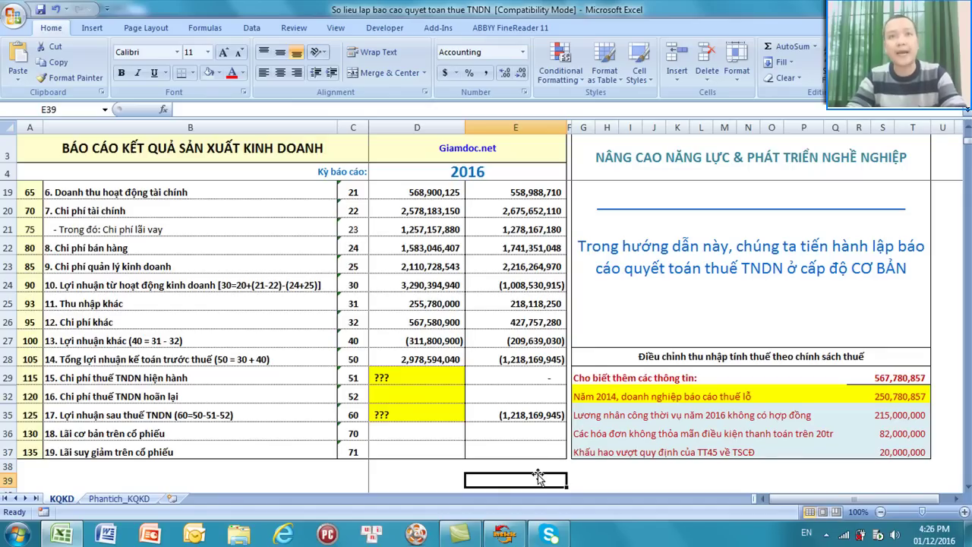
Step: Total the three expense amounts with =SUM(R35:T37) in the merged cell R38 below them and format it bold red
click(504, 534)
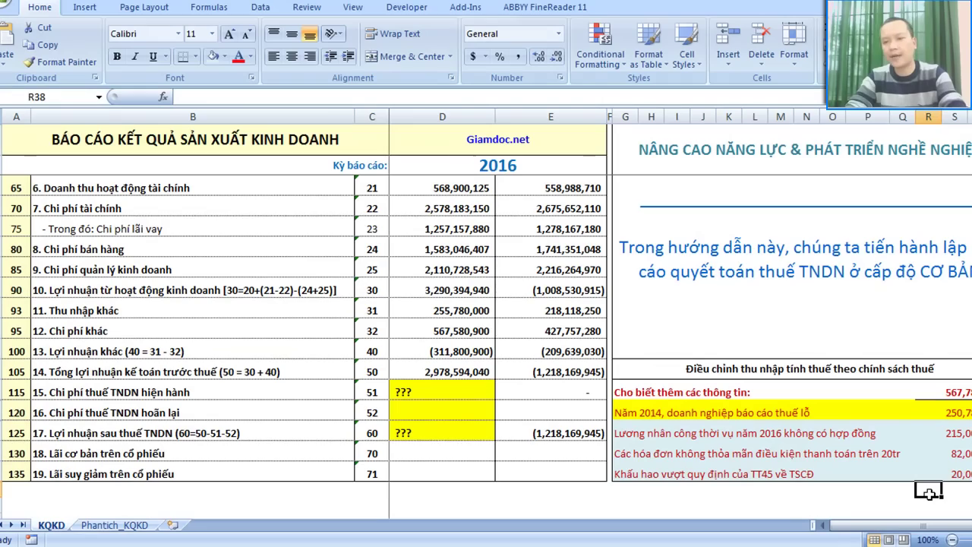
drag(961, 491, 928, 494)
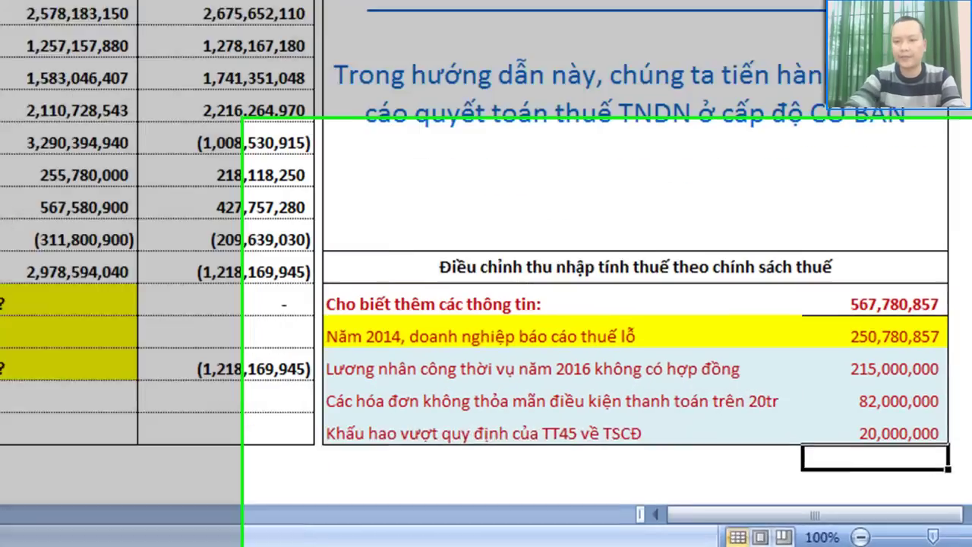
text(=sum()
drag(828, 368, 934, 433)
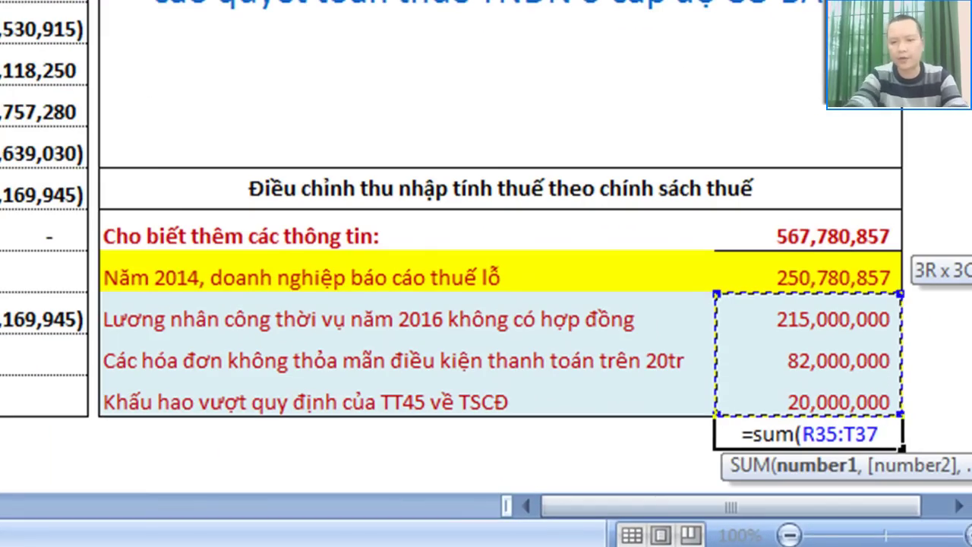
text())
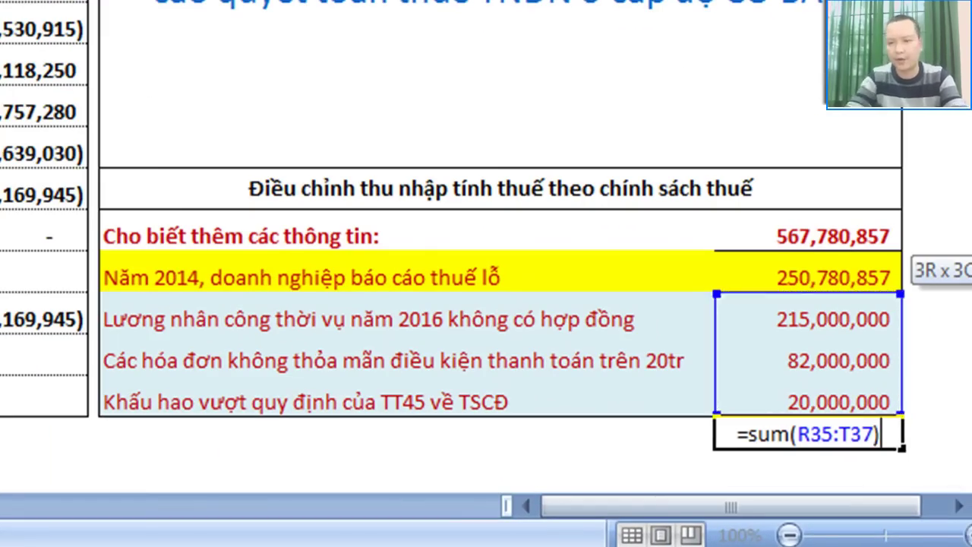
key(Return)
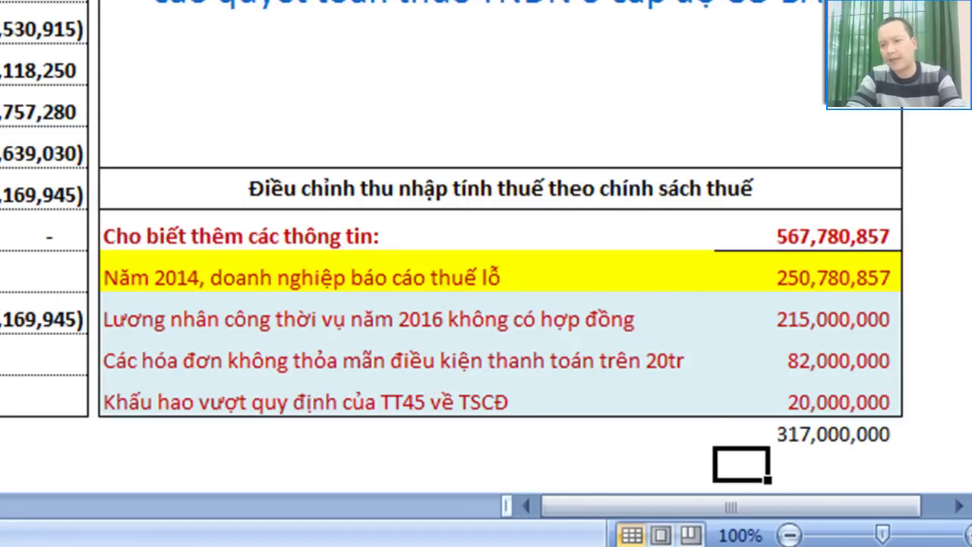
click(808, 434)
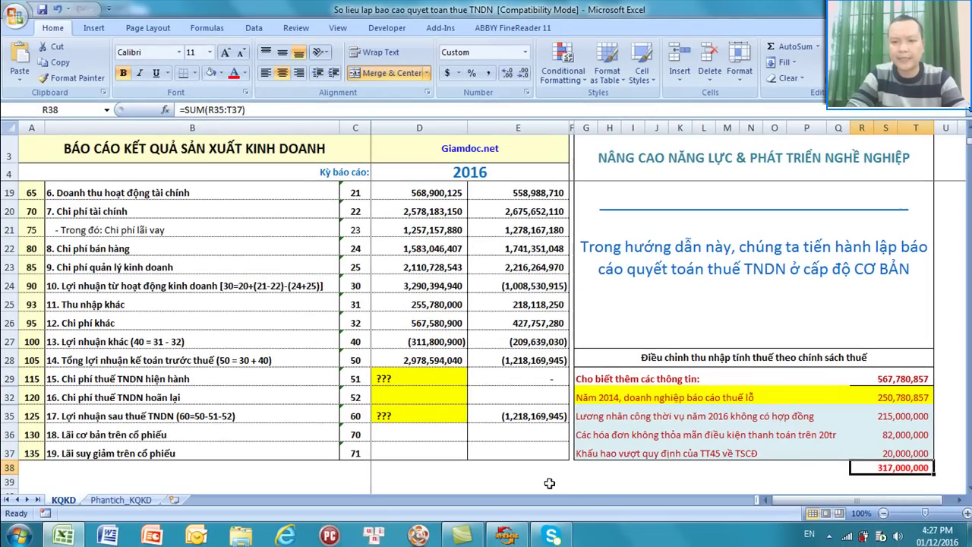
click(333, 475)
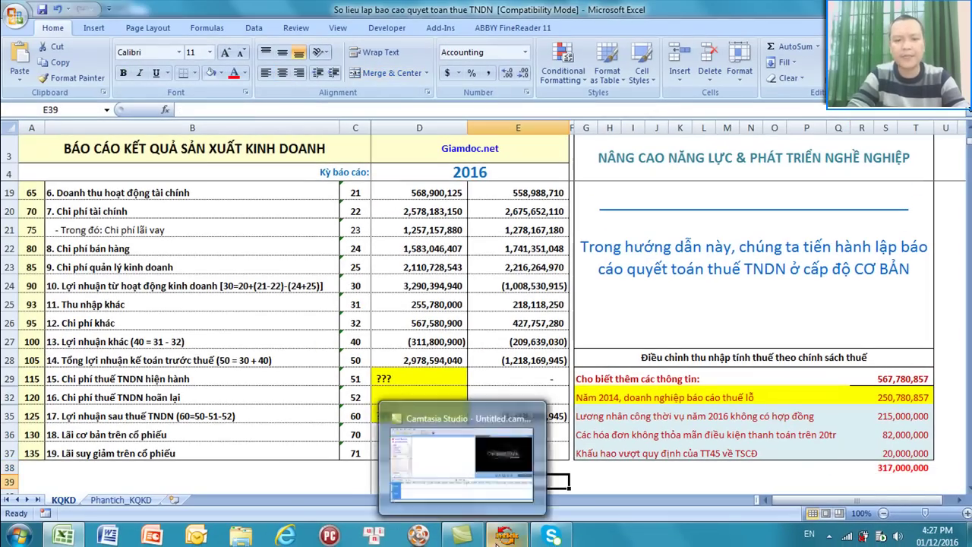
Step: Switch to the HTKK tax declaration and enter 317.000.000 as the non-deductible expenses in item B4
mouse_move(507, 535)
click(508, 510)
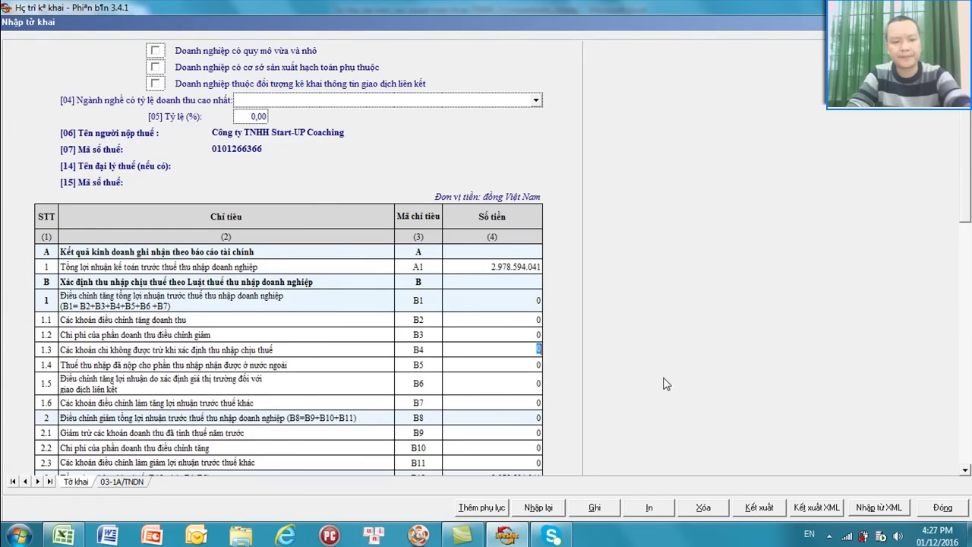
text(317.0)
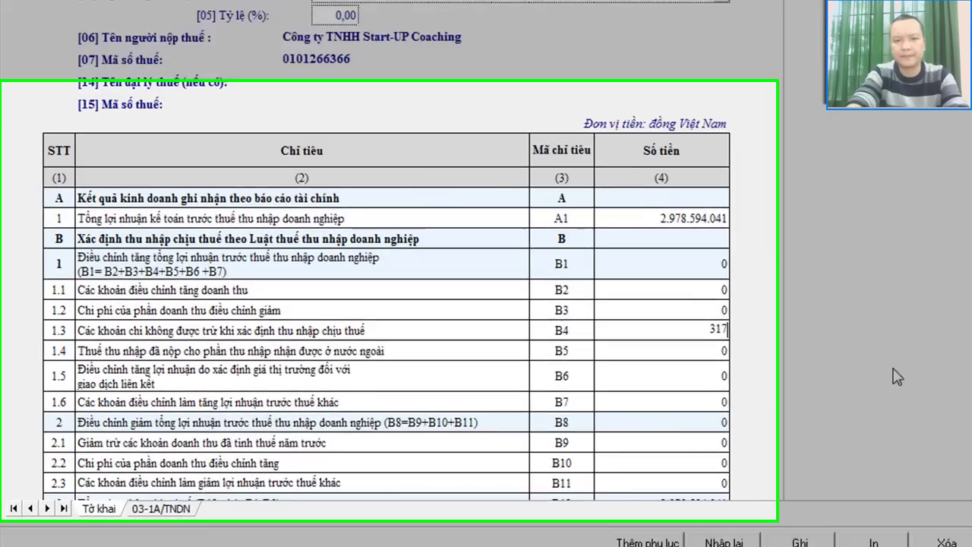
text(00.000)
key(Return)
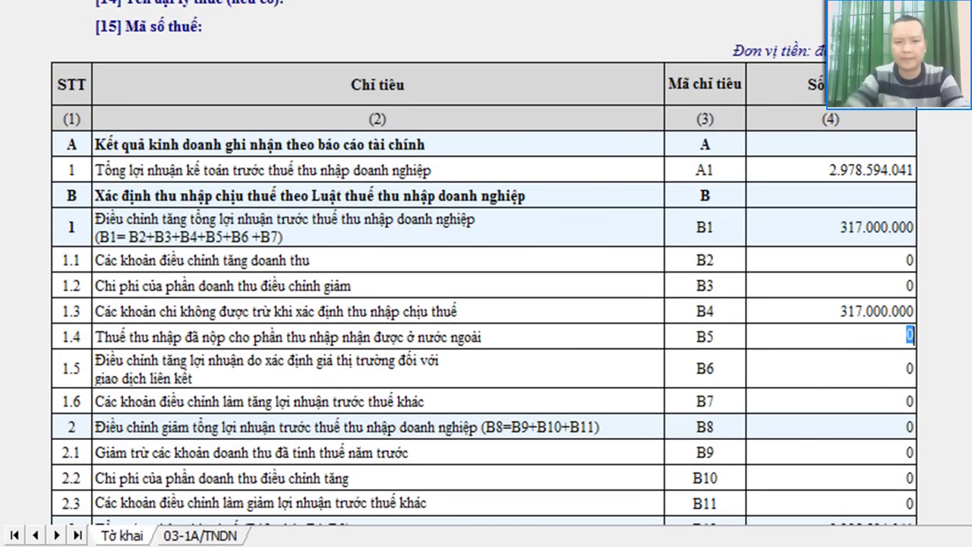
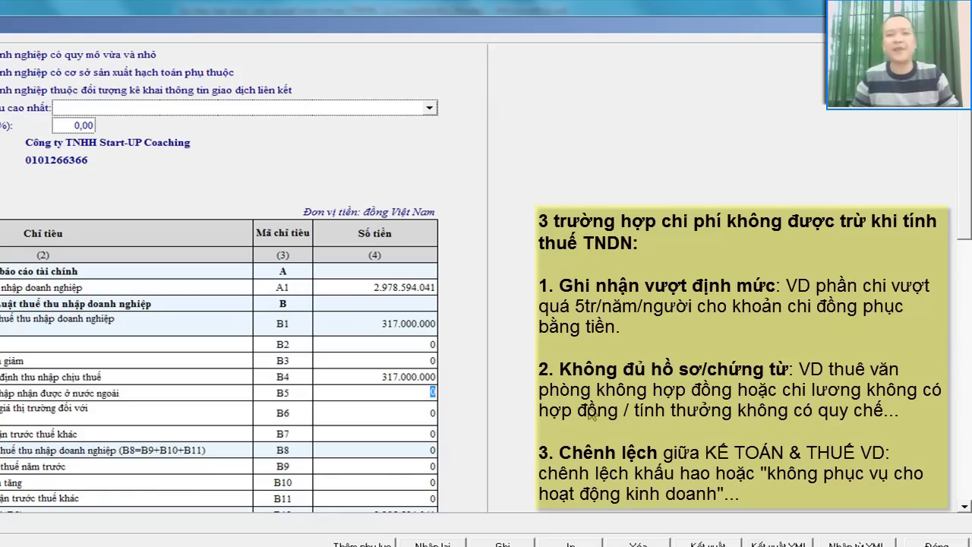
Step: Check the related-party pricing adjustment in B6 and the other pre-tax profit increases in B7
click(343, 413)
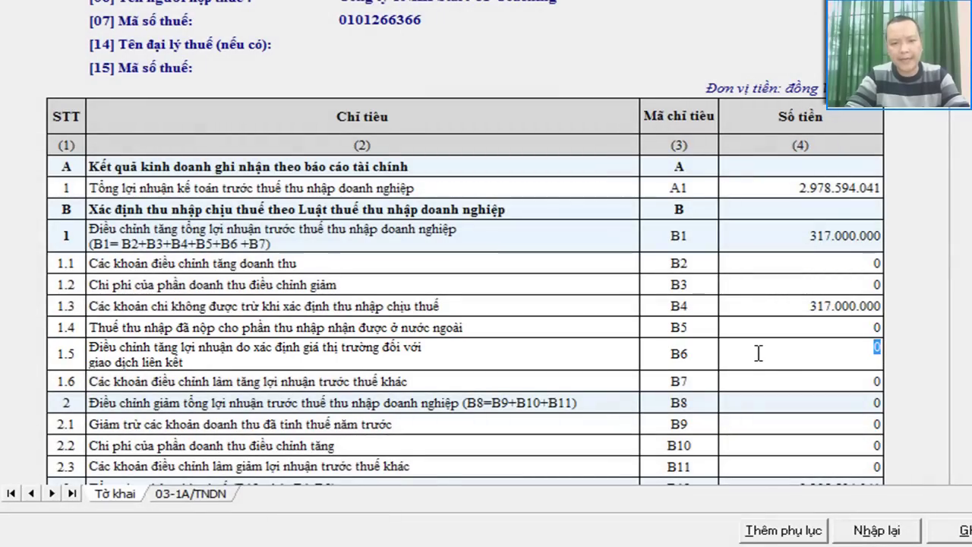
click(776, 380)
click(848, 347)
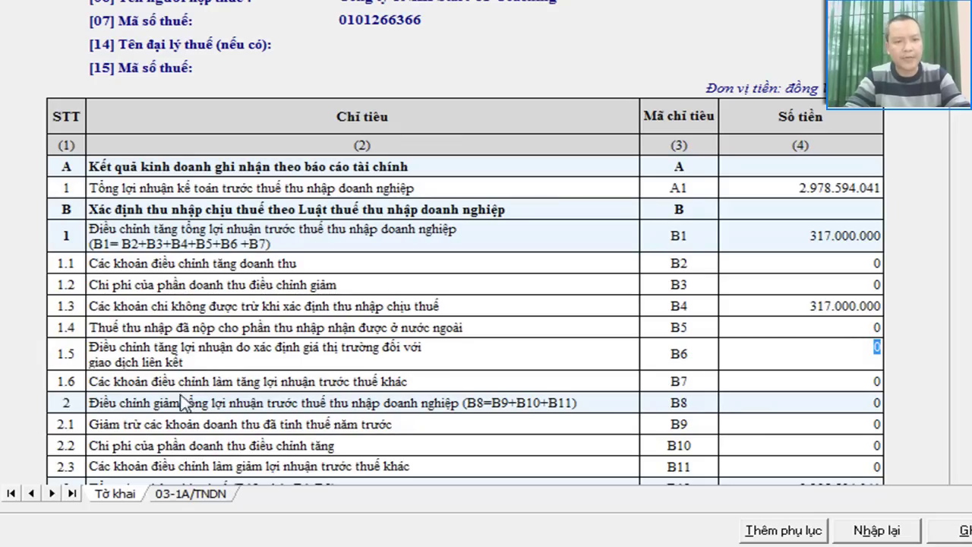
click(844, 383)
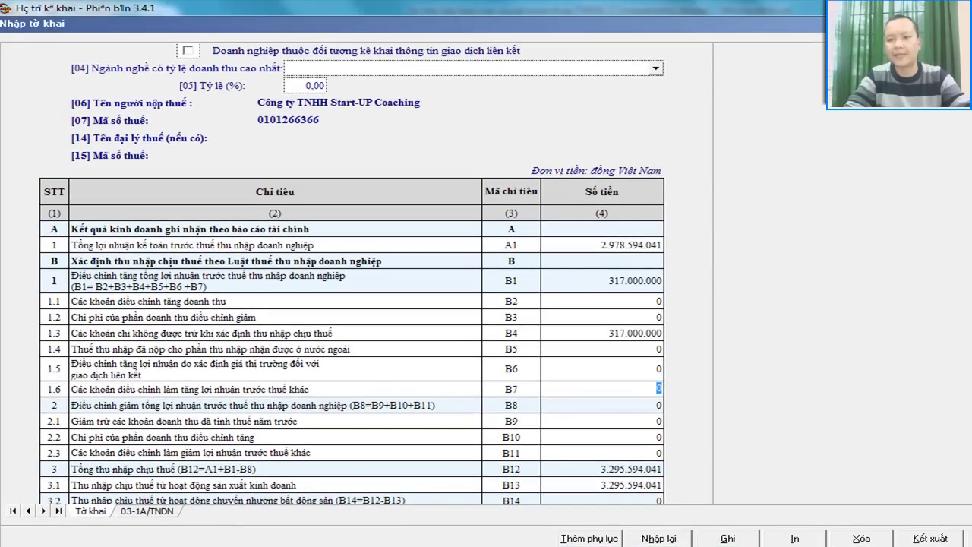
Step: Examine the taxable income items B12 to B14, exempt income C2 and the business loss carried forward in C3a
scroll(351, 274, down, 5)
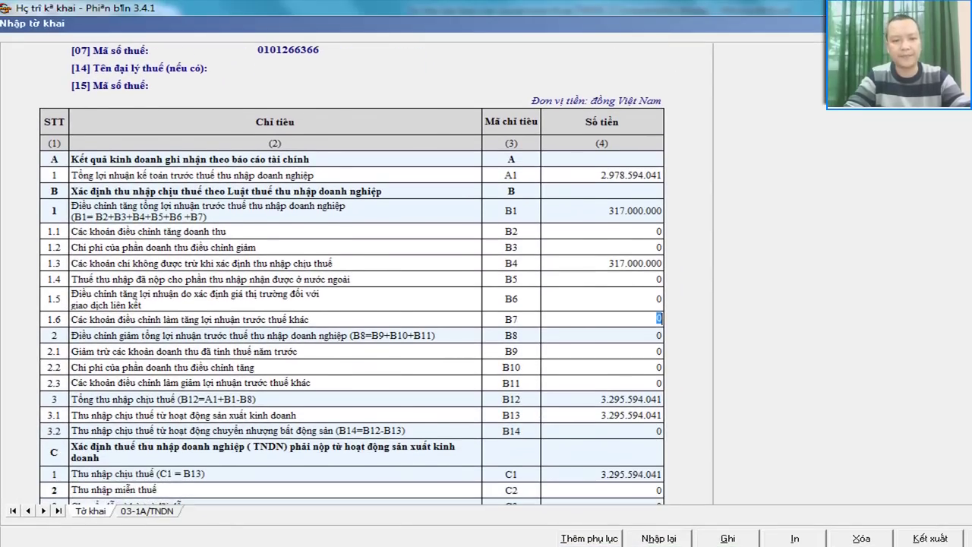
scroll(352, 274, down, 10)
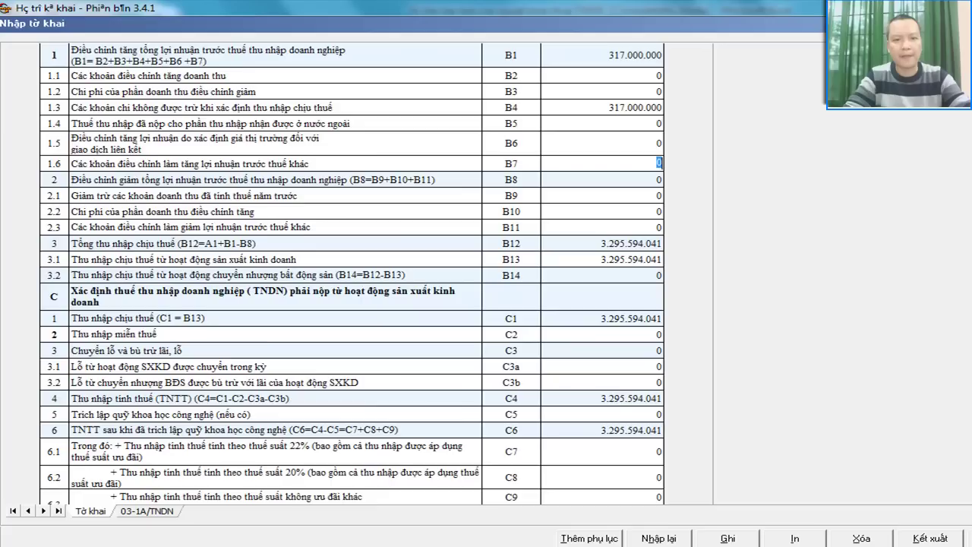
scroll(352, 274, down, 4)
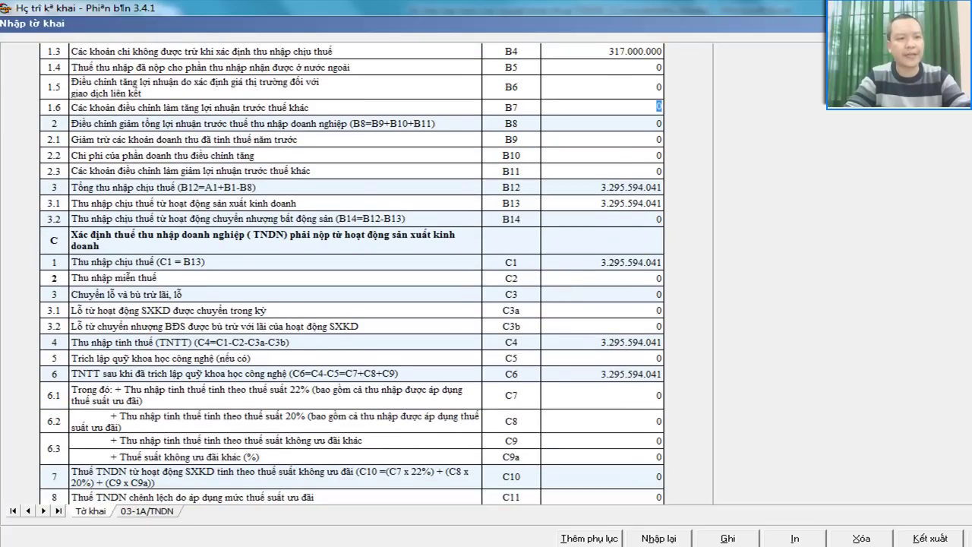
scroll(351, 273, down, 9)
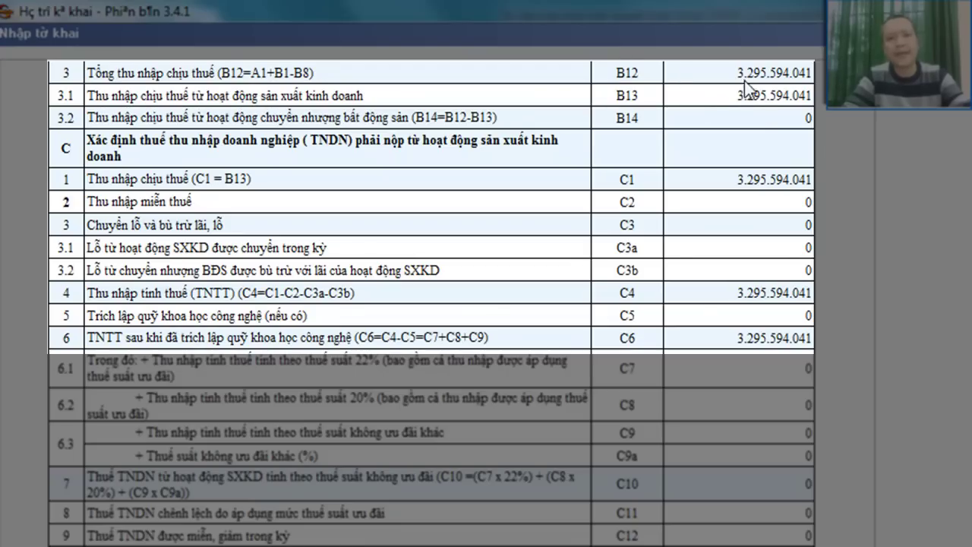
click(743, 95)
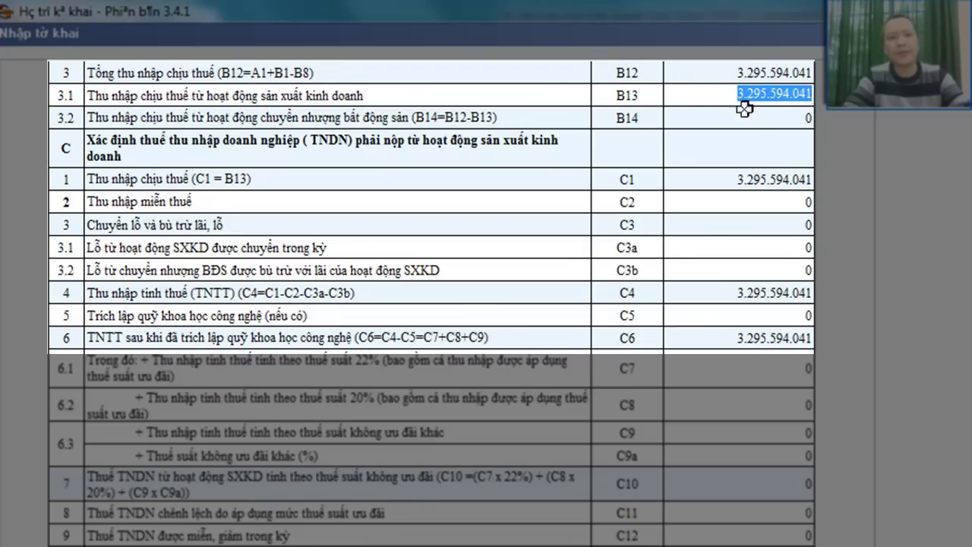
click(737, 120)
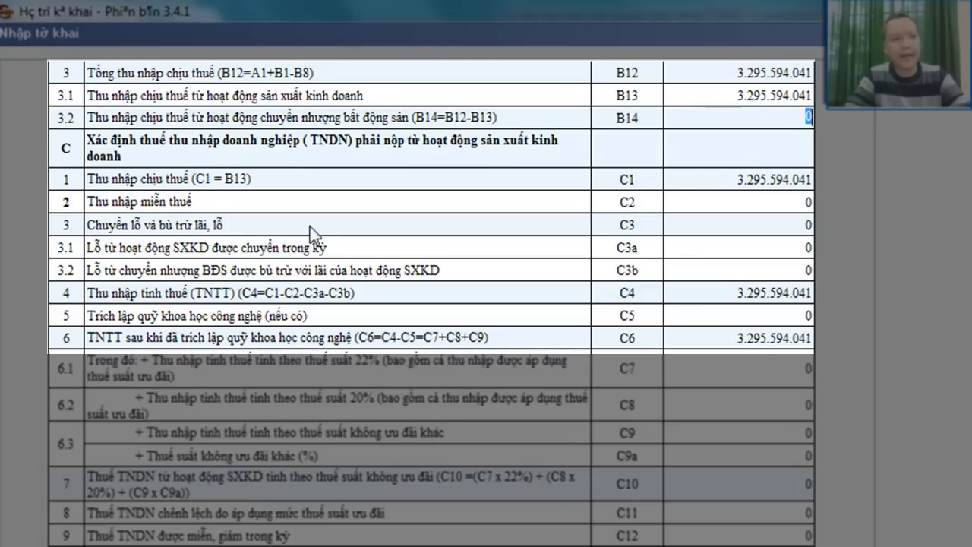
click(717, 205)
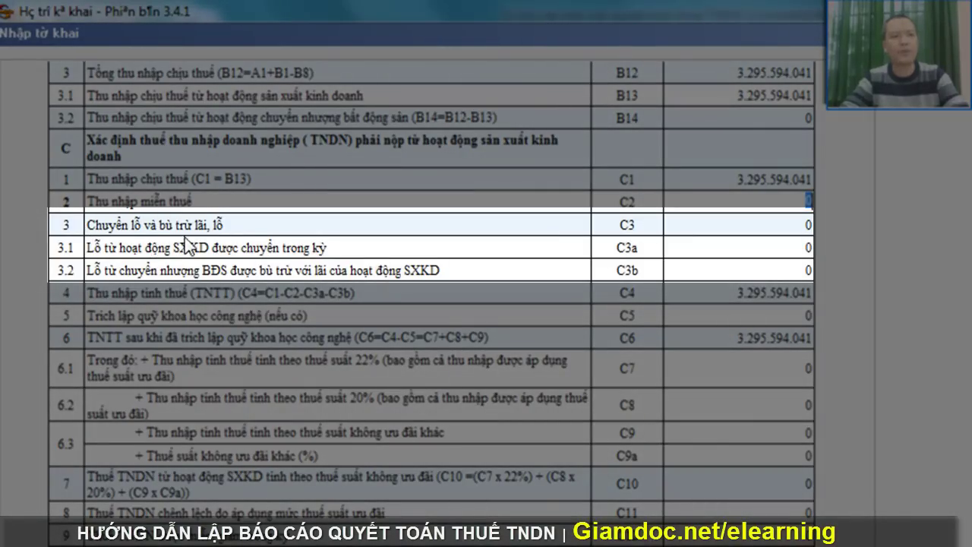
click(704, 245)
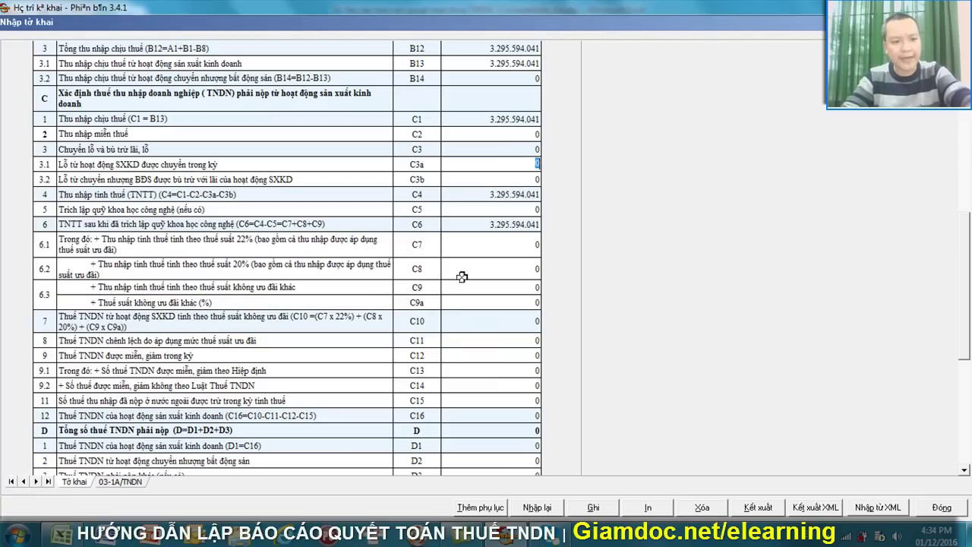
Step: Switch to the Excel workbook and review the after-tax result in E35 alongside the tax adjustment data
click(61, 535)
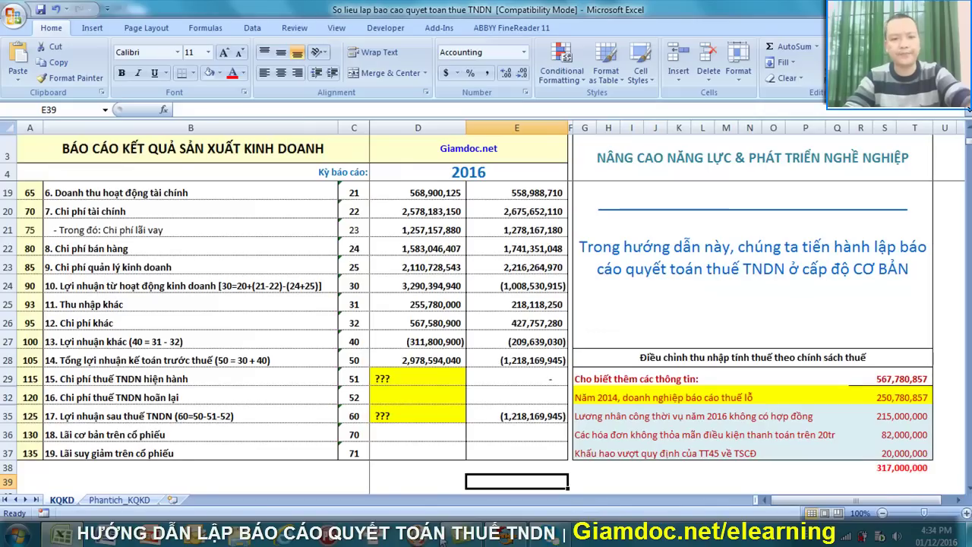
click(427, 477)
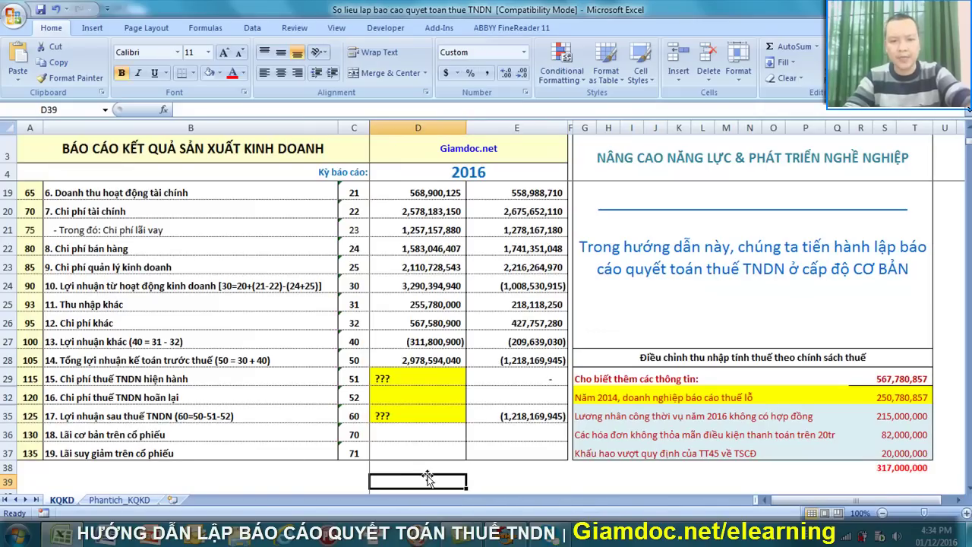
click(486, 416)
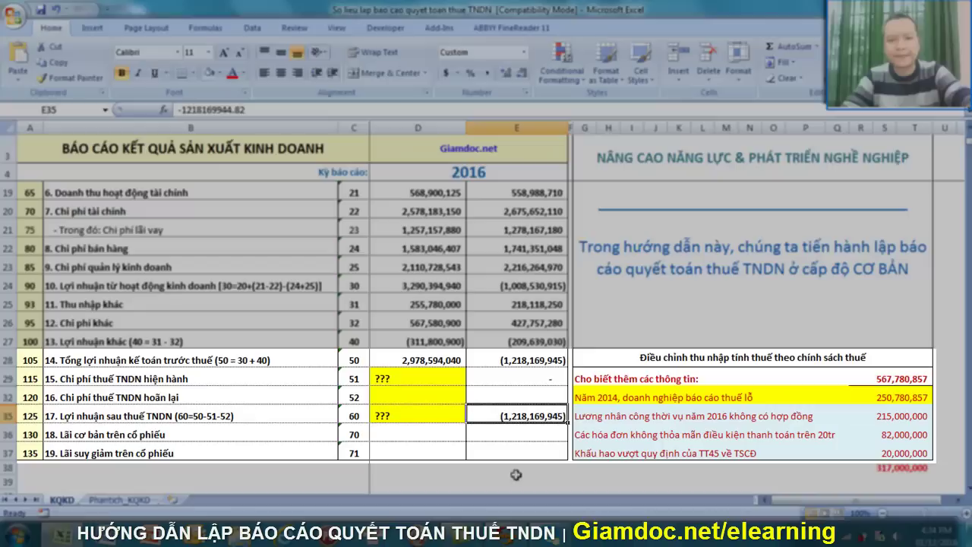
click(516, 476)
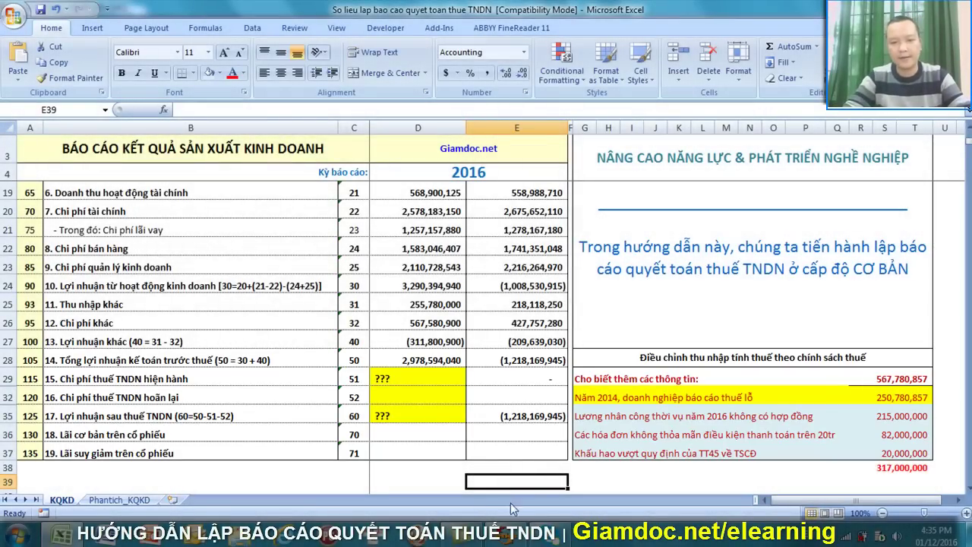
Step: Switch back to HTKK, check appendix 03-1A/TNDN and return to the main declaration
click(511, 535)
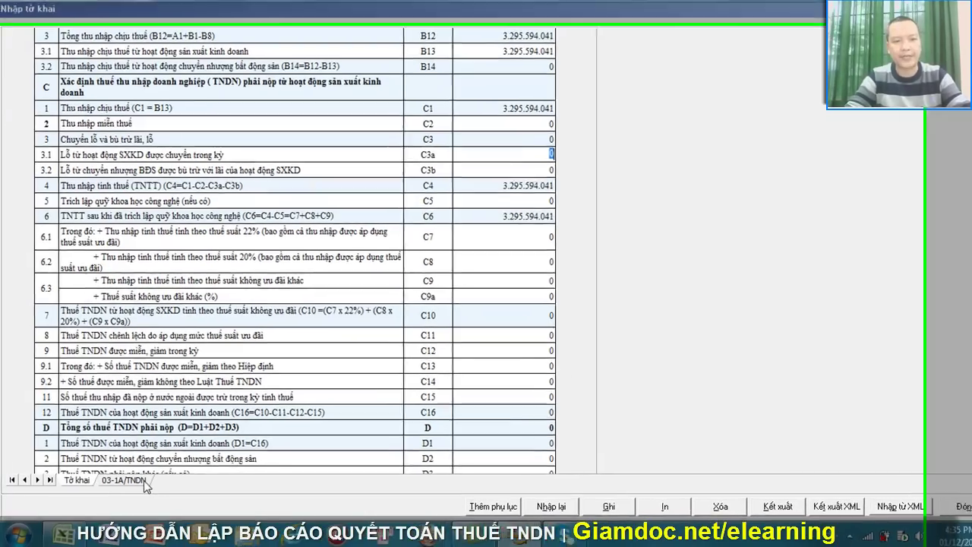
click(137, 482)
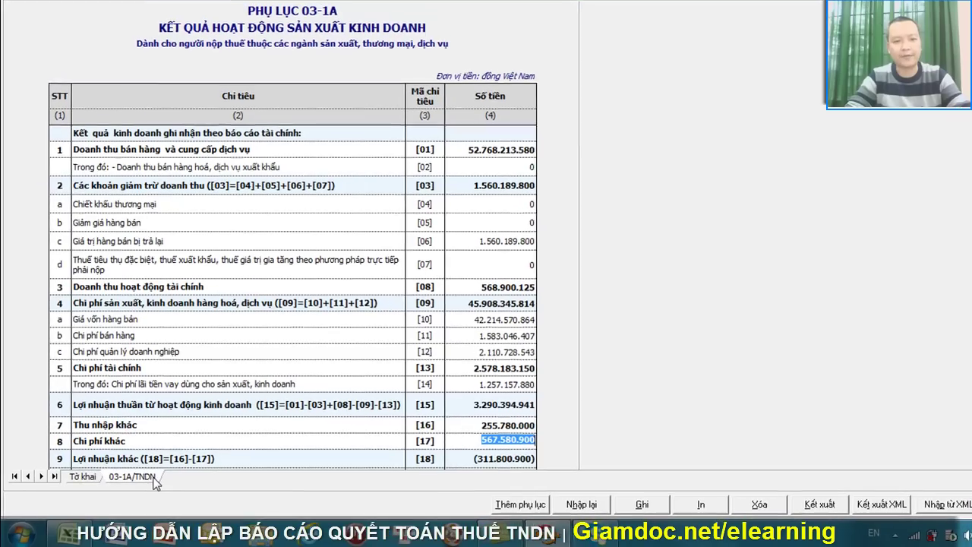
click(84, 477)
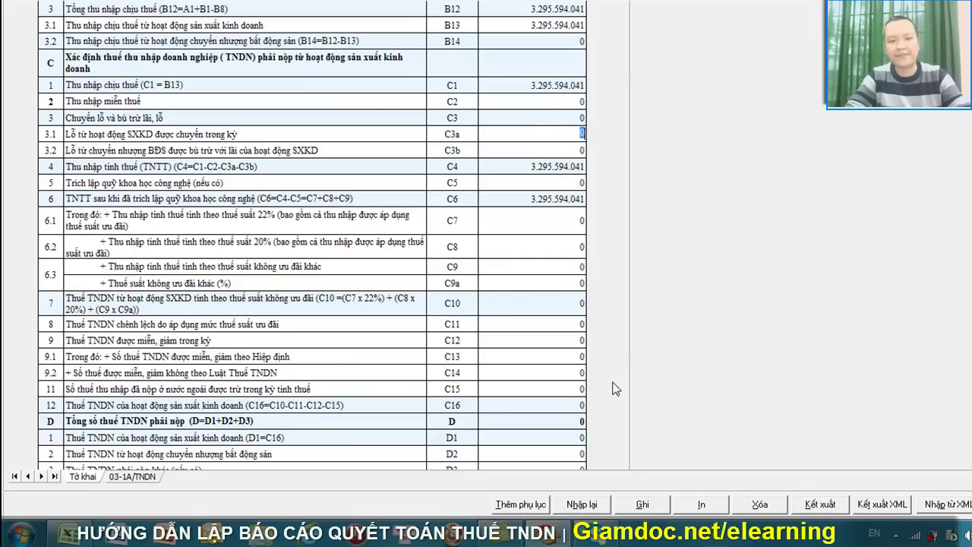
Step: Add appendix 03-2A/TNDN for business loss carryforward to the declaration
click(514, 507)
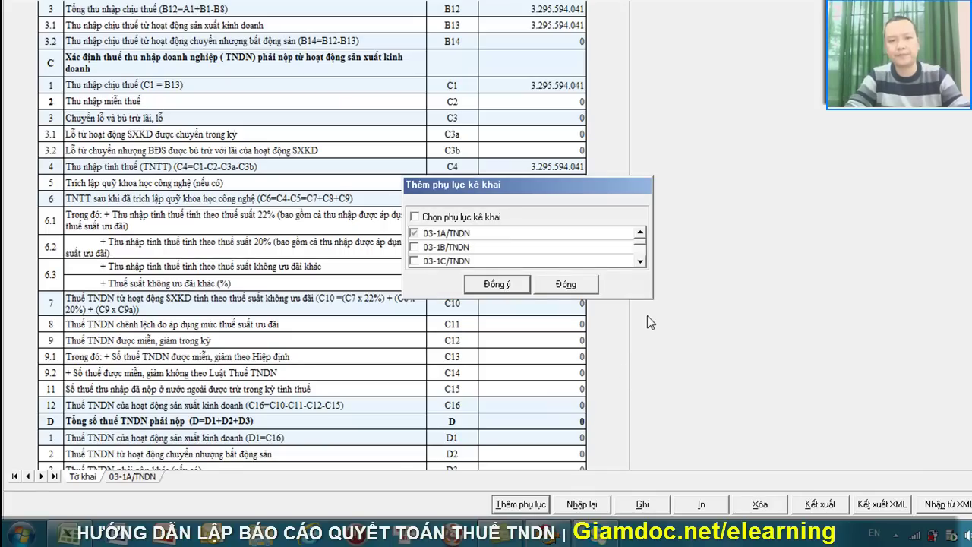
click(640, 263)
click(641, 263)
click(641, 263)
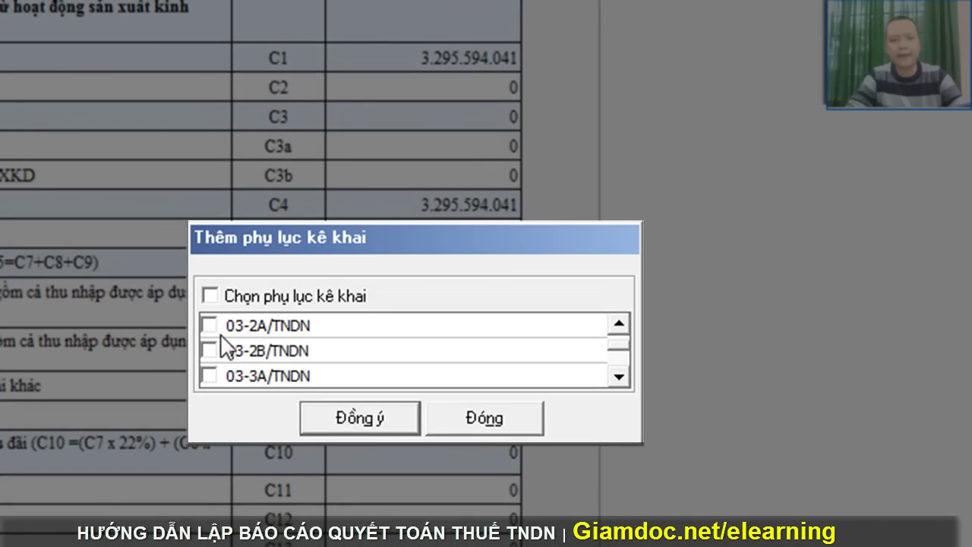
click(210, 327)
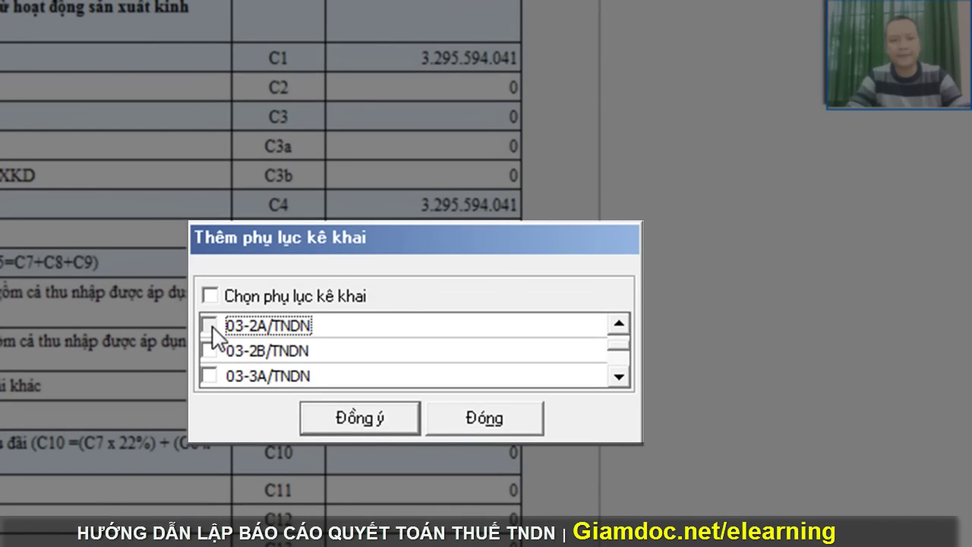
click(352, 419)
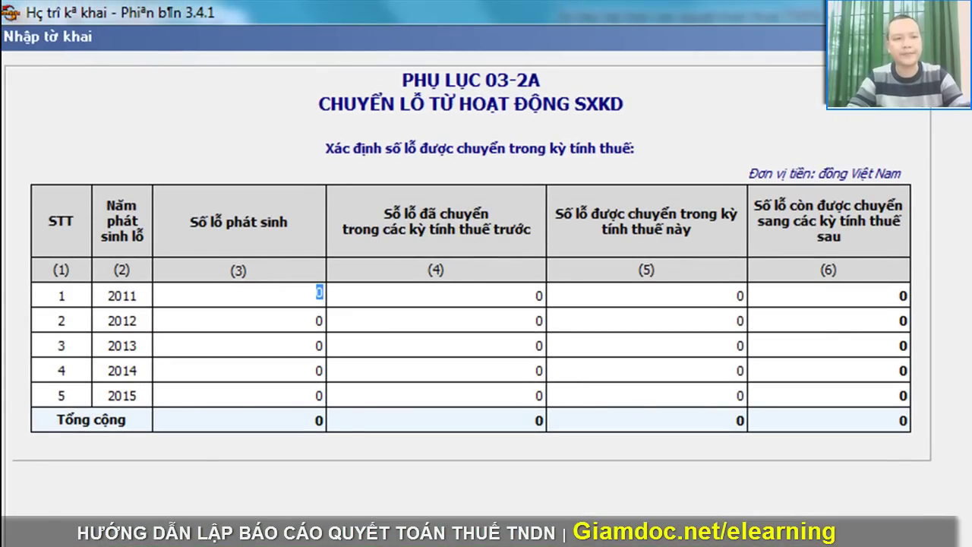
Step: Look up the 2014 tax loss in the Excel workbook and enter 250.780.857 as the loss incurred in 2014 in appendix 03-2A
click(315, 370)
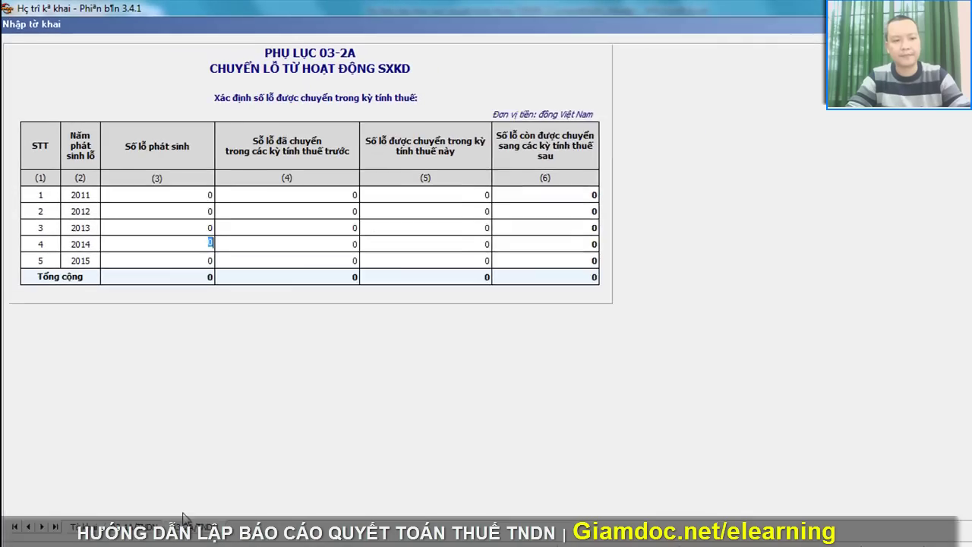
click(64, 534)
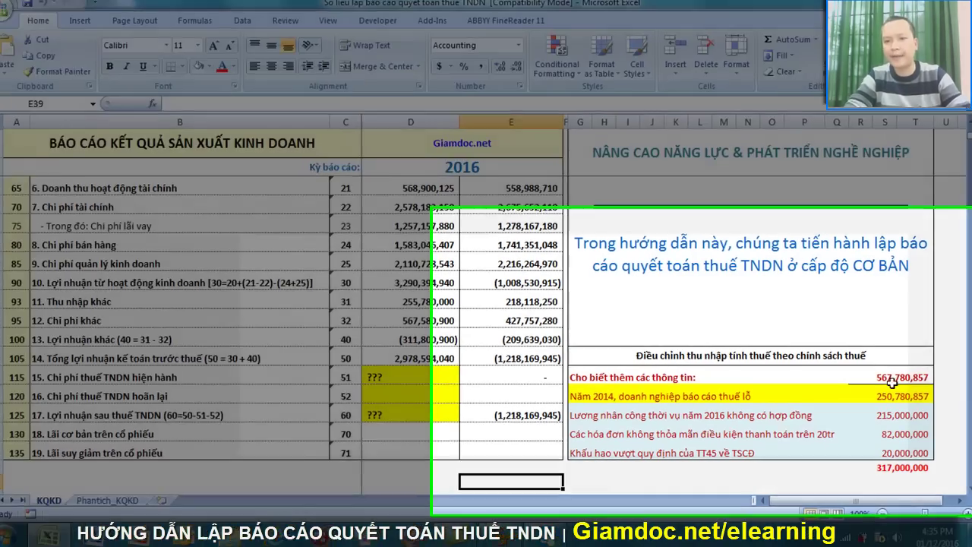
click(892, 399)
double_click(827, 344)
key(Escape)
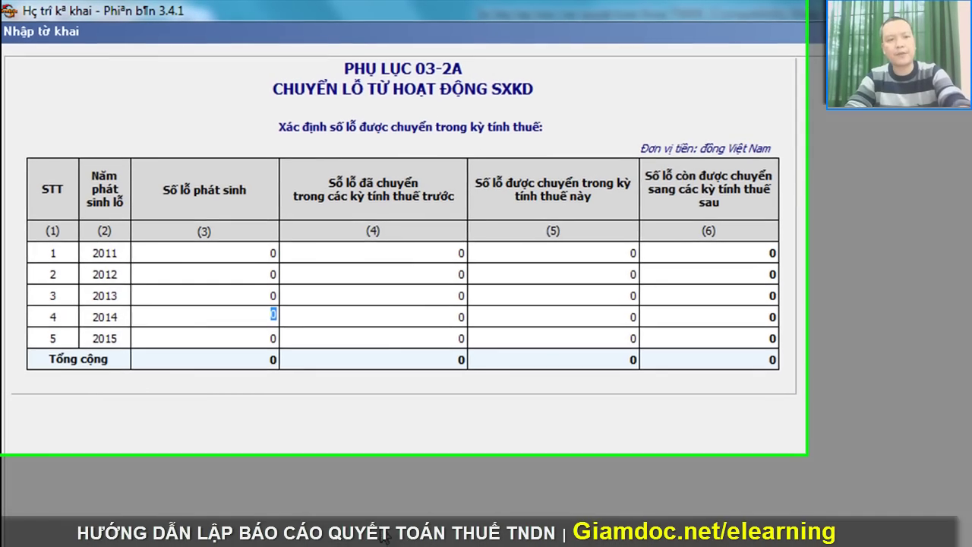
text(250.780.857)
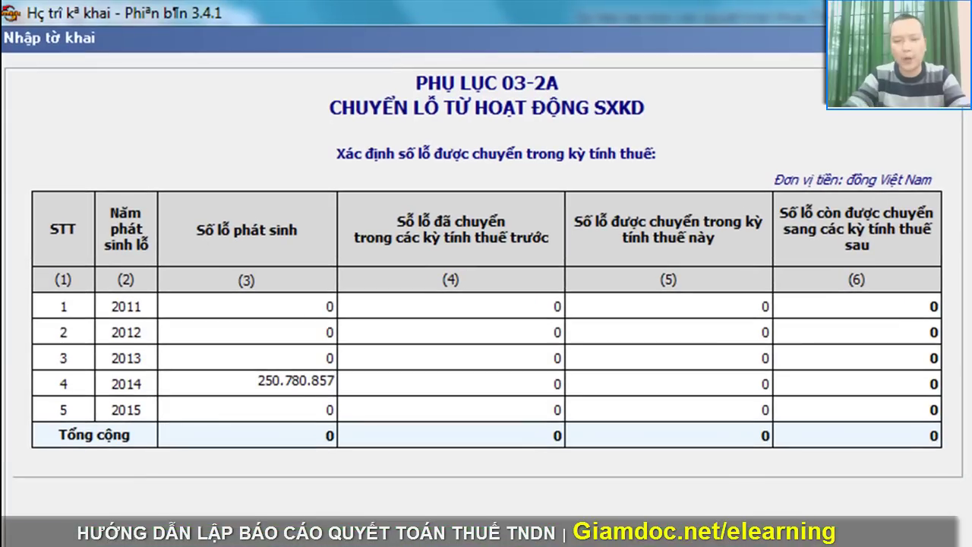
key(Tab)
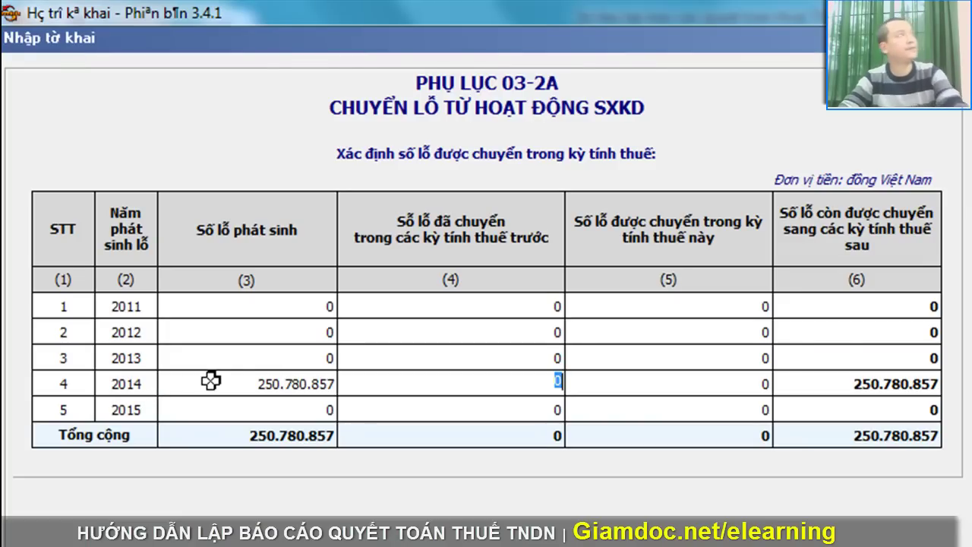
click(276, 386)
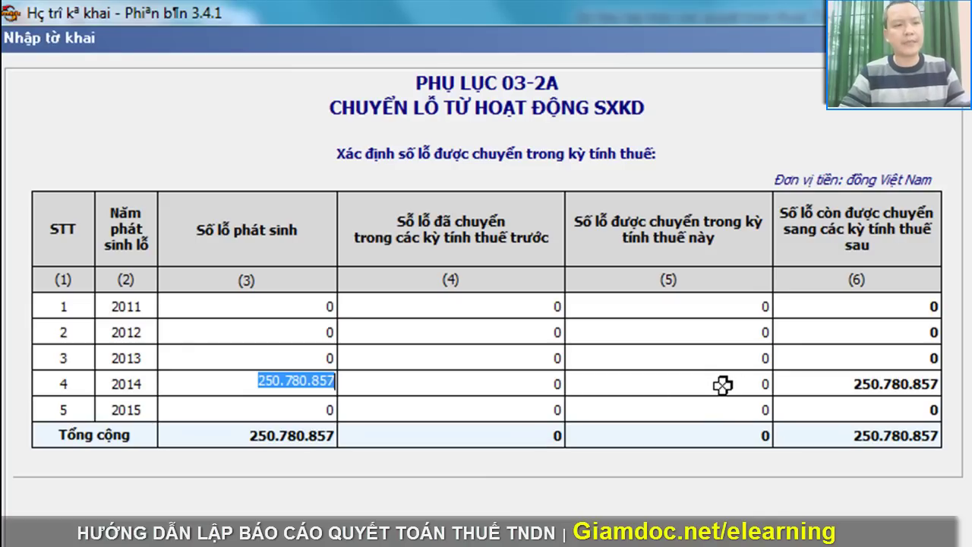
Step: Look up the prior-year loss in E35 of the Excel workbook and enter 1.218.169.944 as the loss incurred in 2015 in appendix 03-2A
click(311, 409)
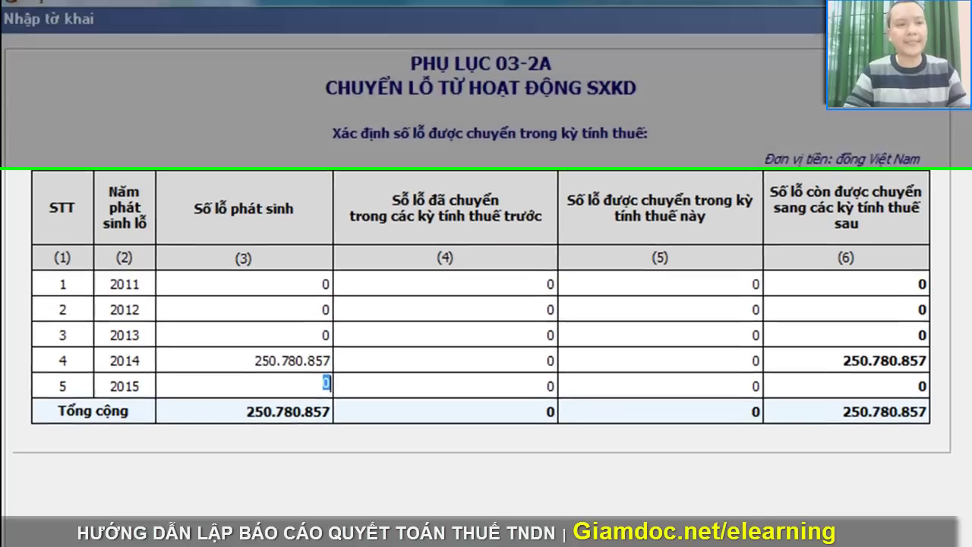
mouse_move(162, 538)
click(144, 487)
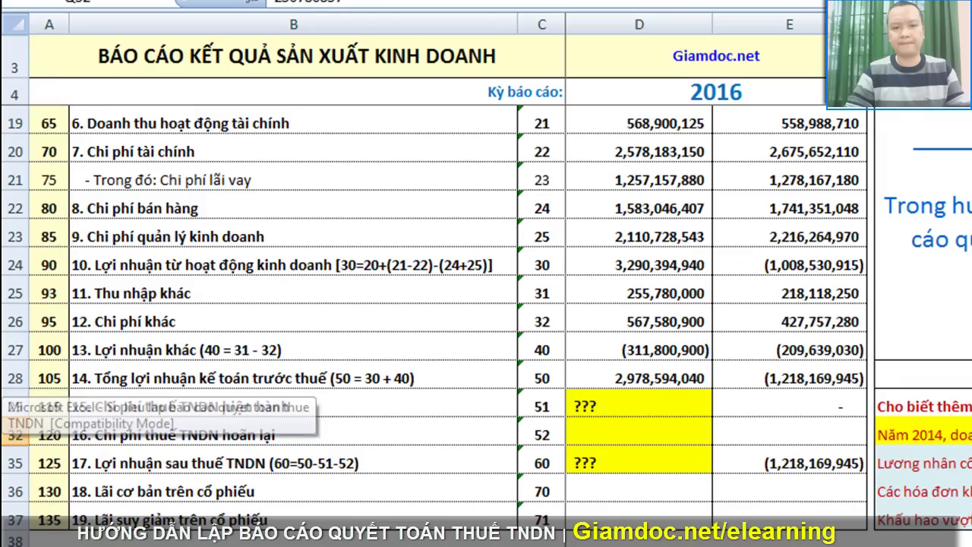
click(783, 453)
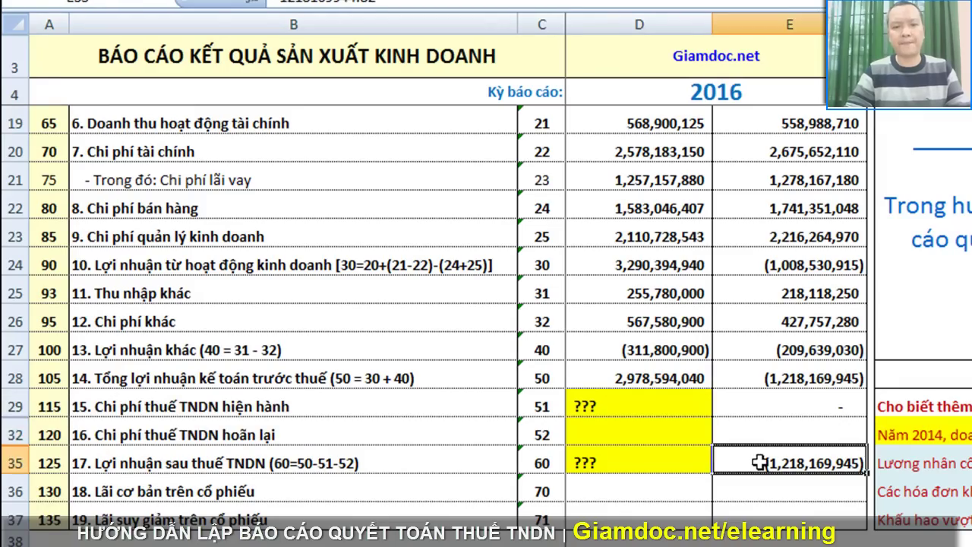
double_click(391, 3)
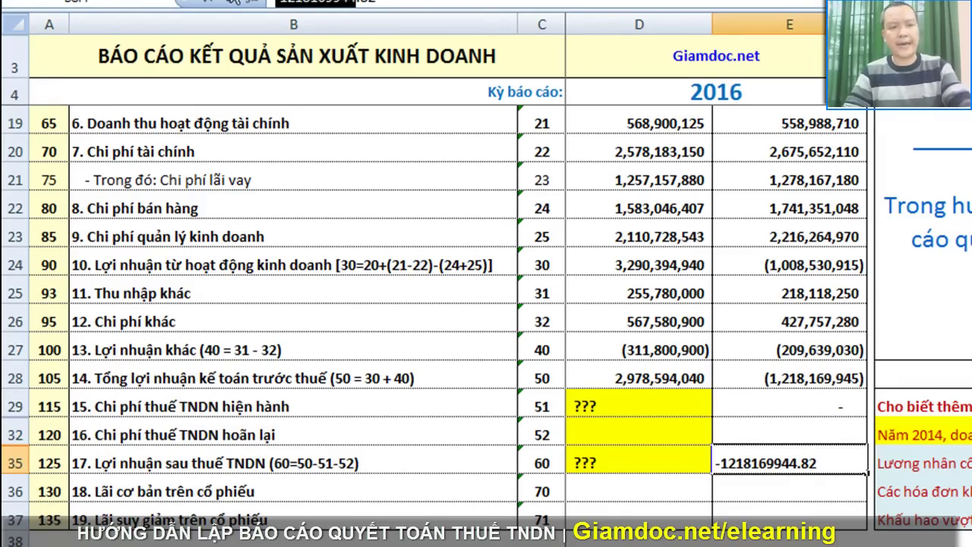
click(236, 2)
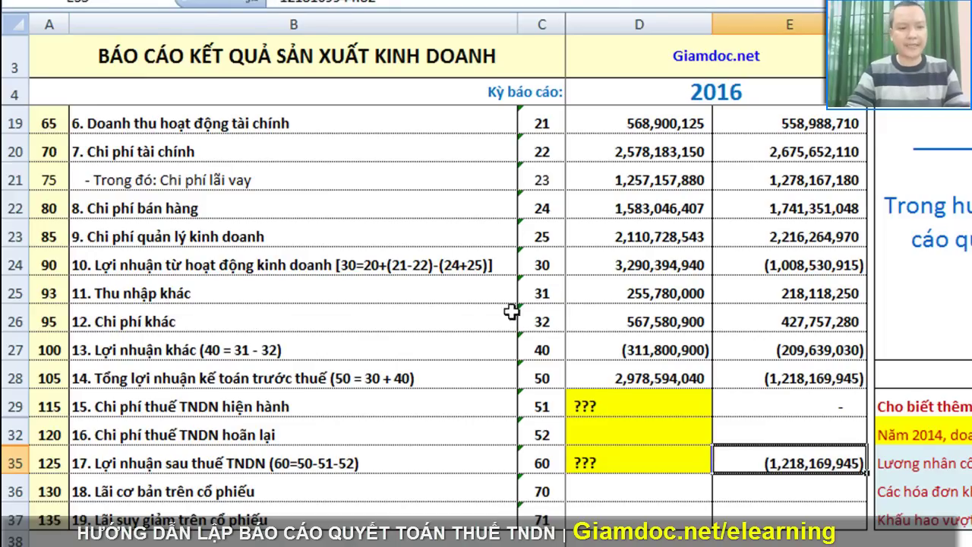
click(283, 4)
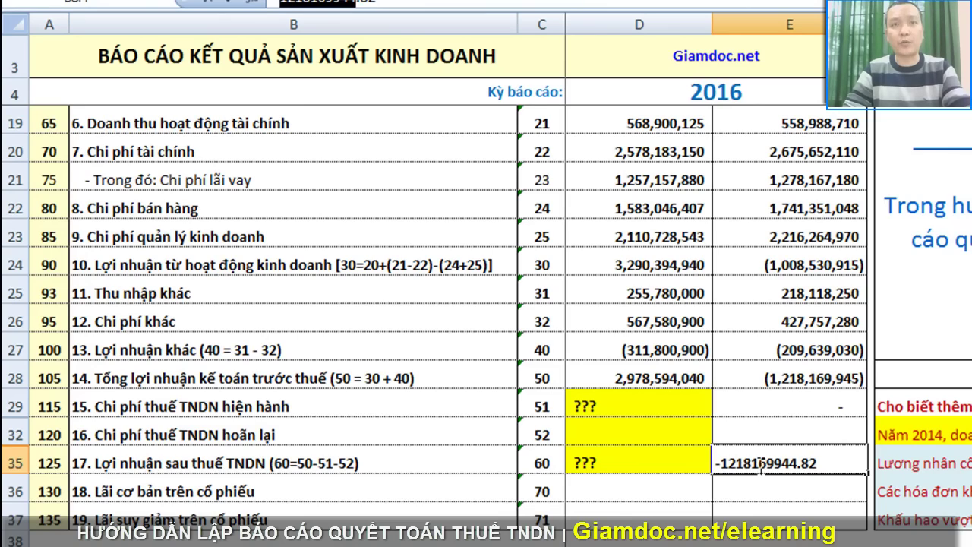
key(Escape)
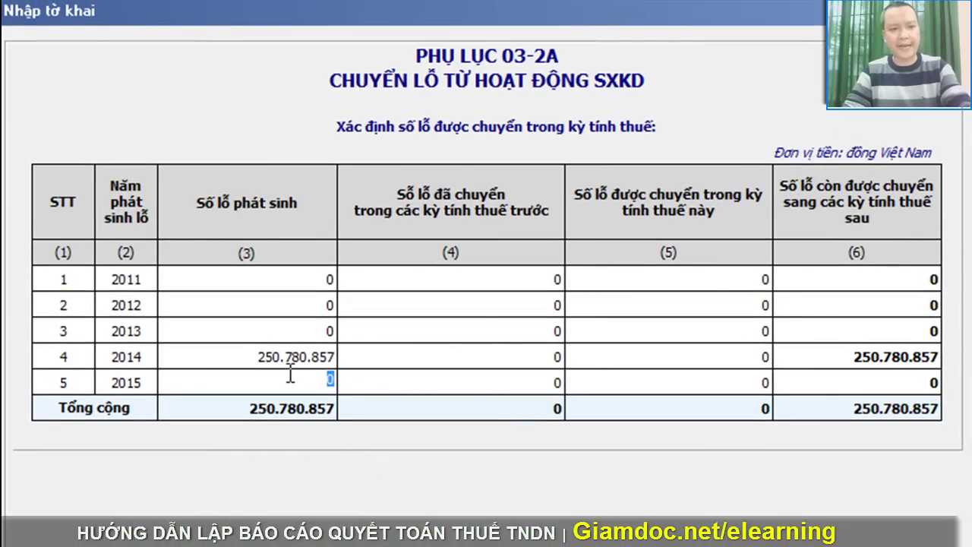
text(1.218.169.944)
key(Tab)
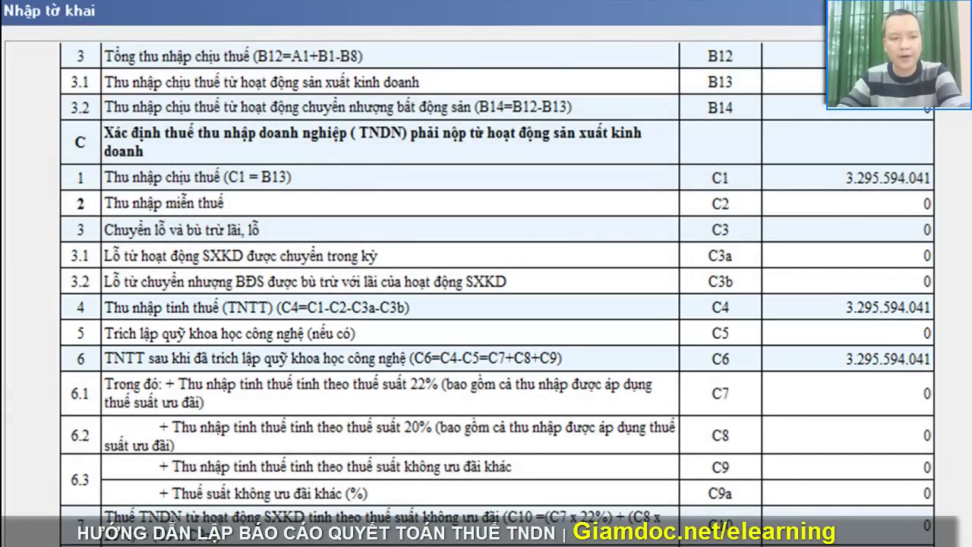
Step: Set the losses carried forward in this tax period (column 5) to 250.780.857 for 2014 and 1.218.169.944 for 2015
click(294, 543)
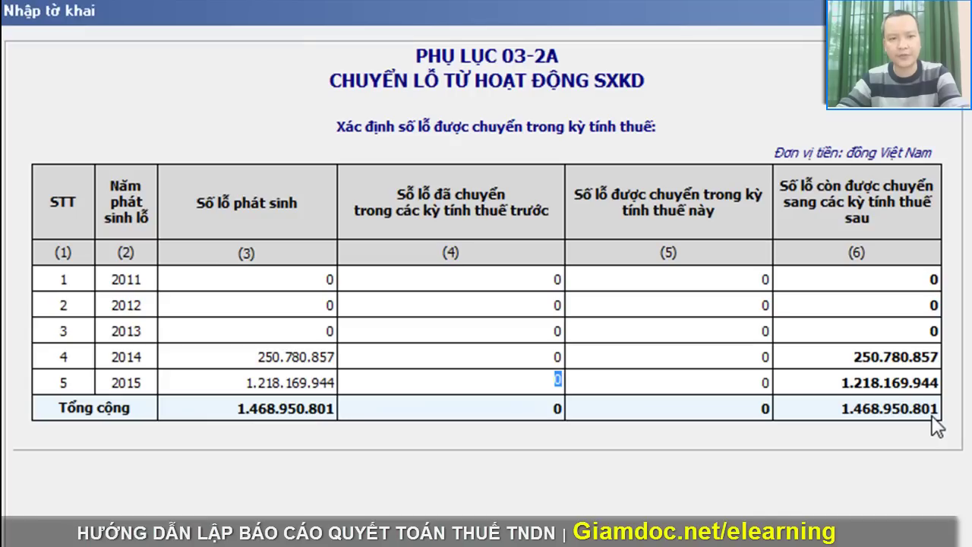
click(241, 355)
key(ctrl+c)
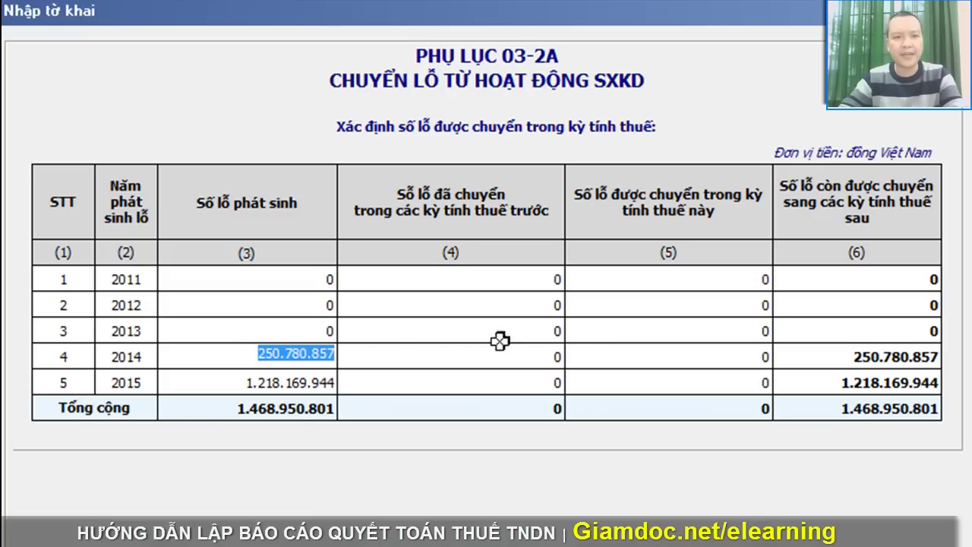
click(610, 356)
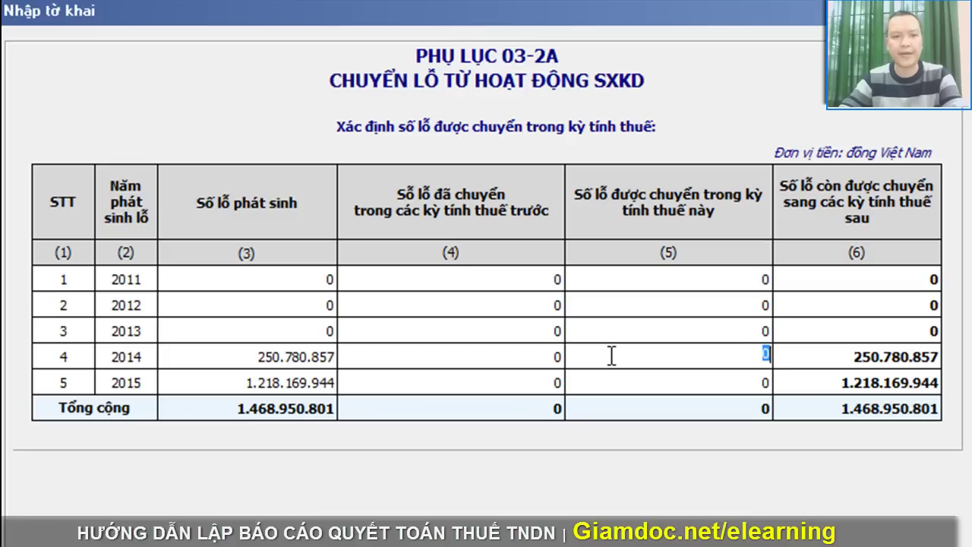
key(ctrl+v)
click(320, 392)
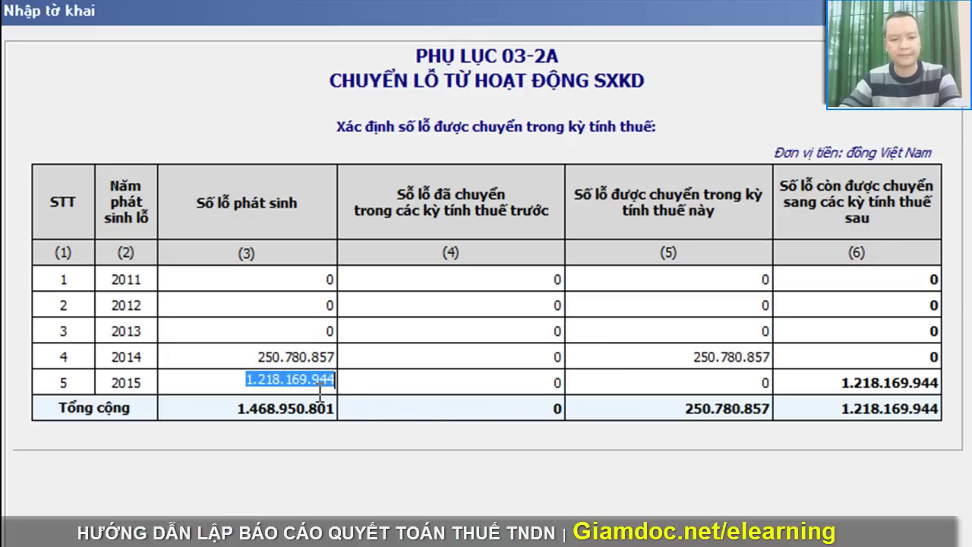
click(687, 382)
text(1.218.169.944)
double_click(687, 382)
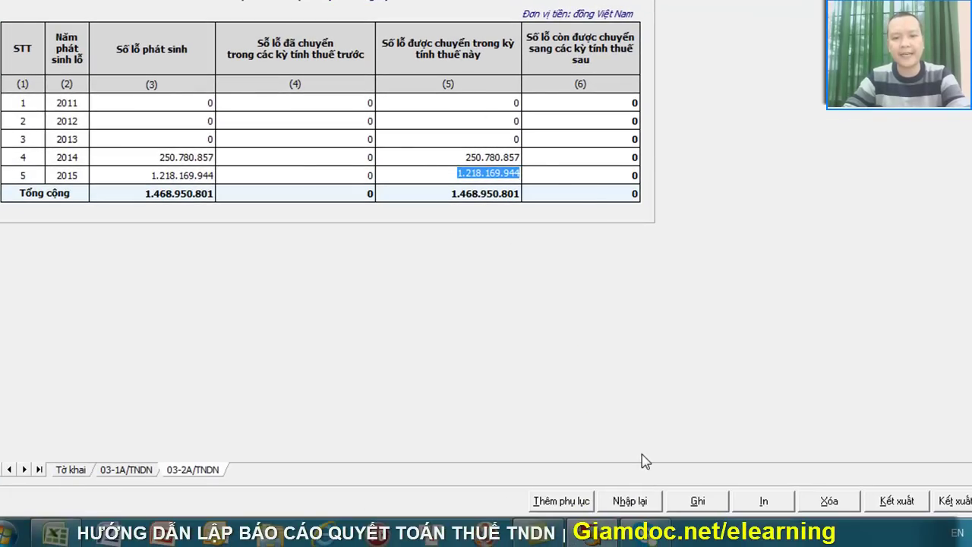
Step: Save the declaration with its appendices, agreeing to record it despite the incorrect information
click(696, 502)
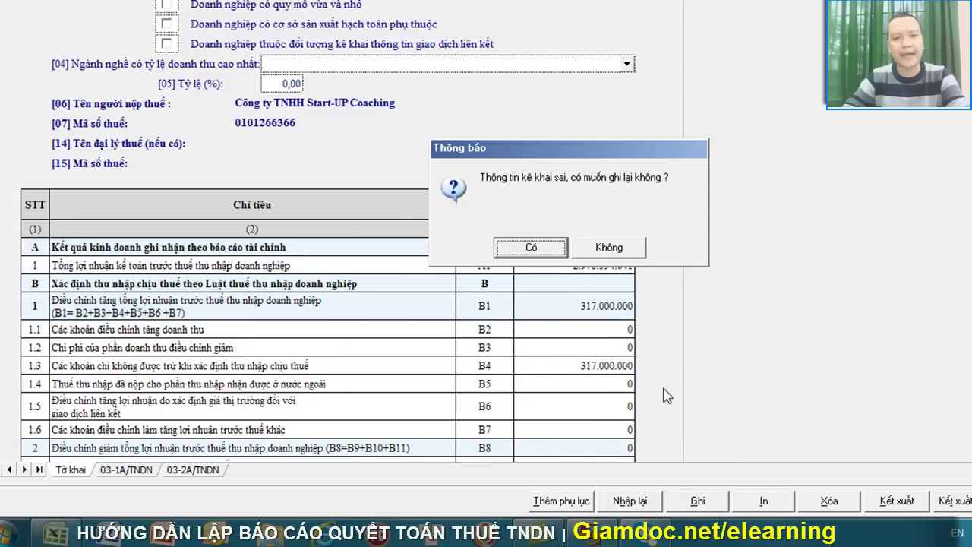
click(532, 251)
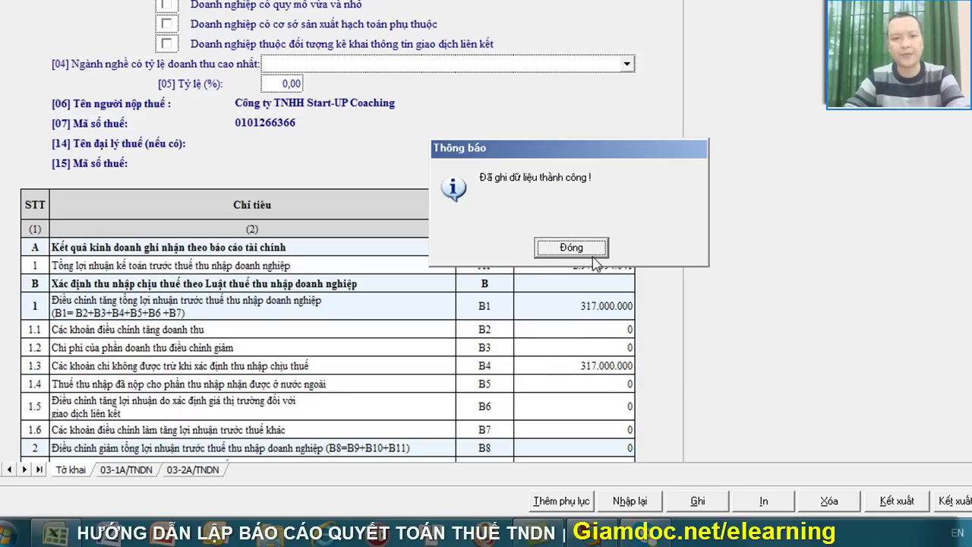
key(Return)
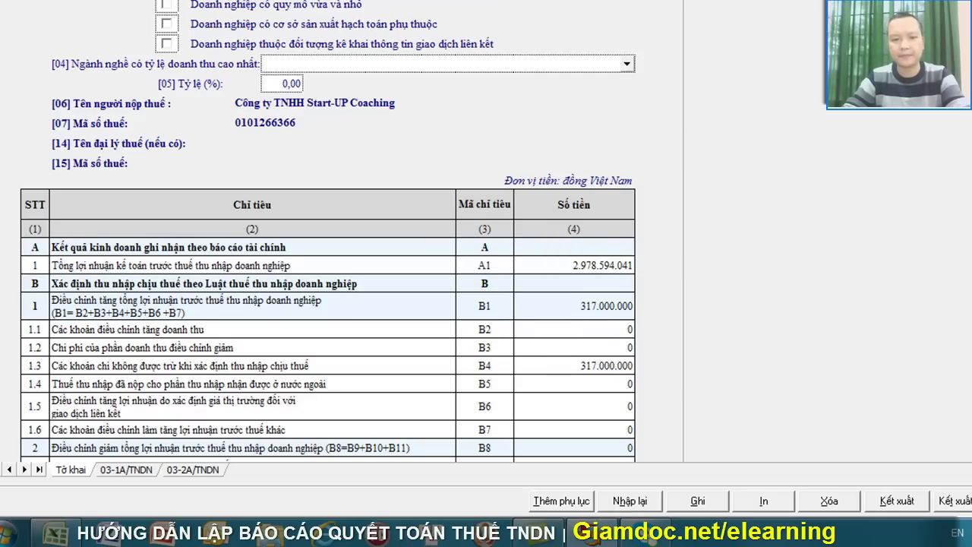
Step: Set the taxable income at the 20% rate (C8) to 1.826.643.240 in the main declaration and save it
scroll(327, 232, down, 5)
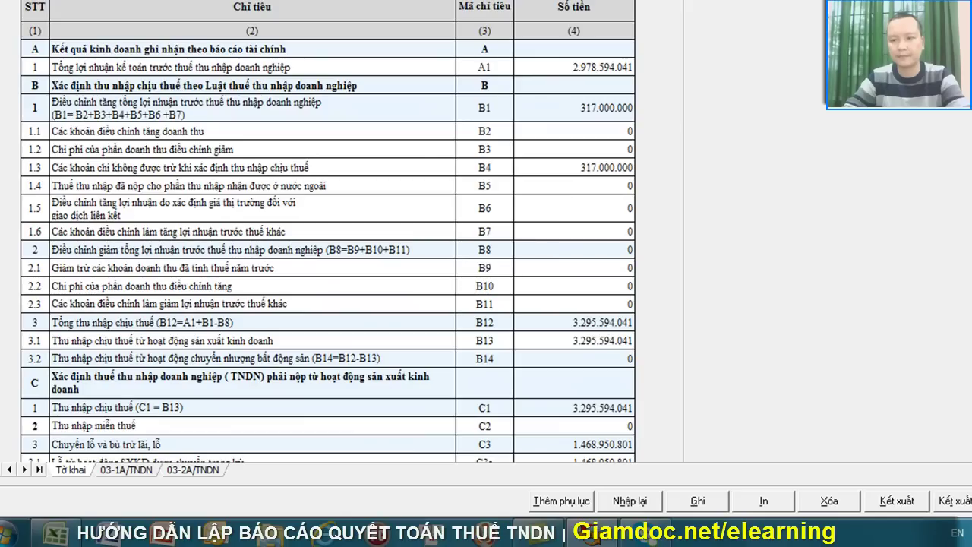
scroll(328, 232, down, 3)
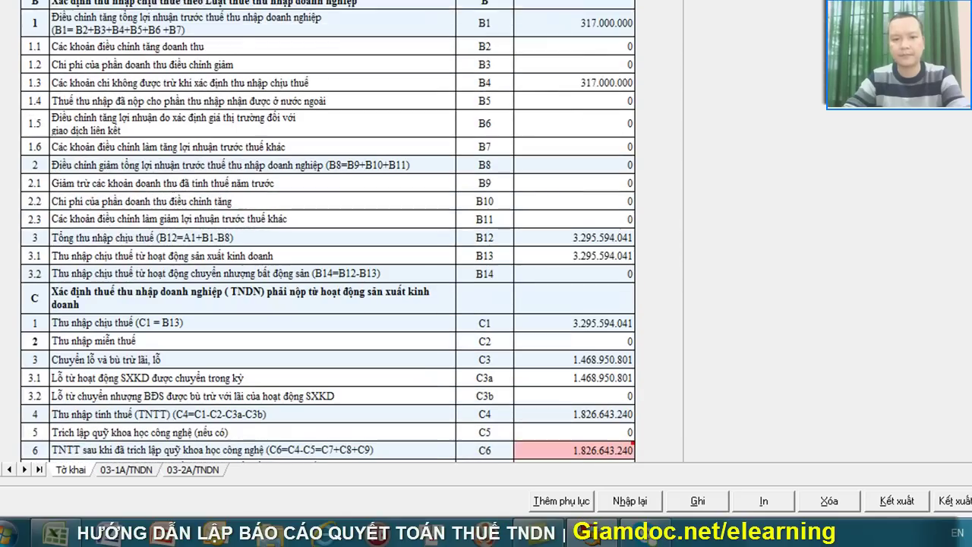
scroll(327, 231, down, 1)
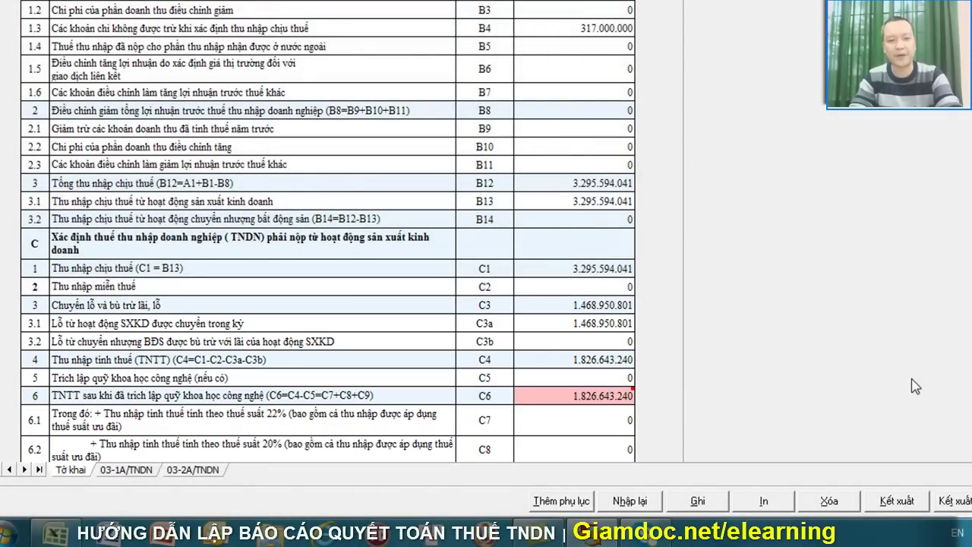
scroll(915, 386, down, 2)
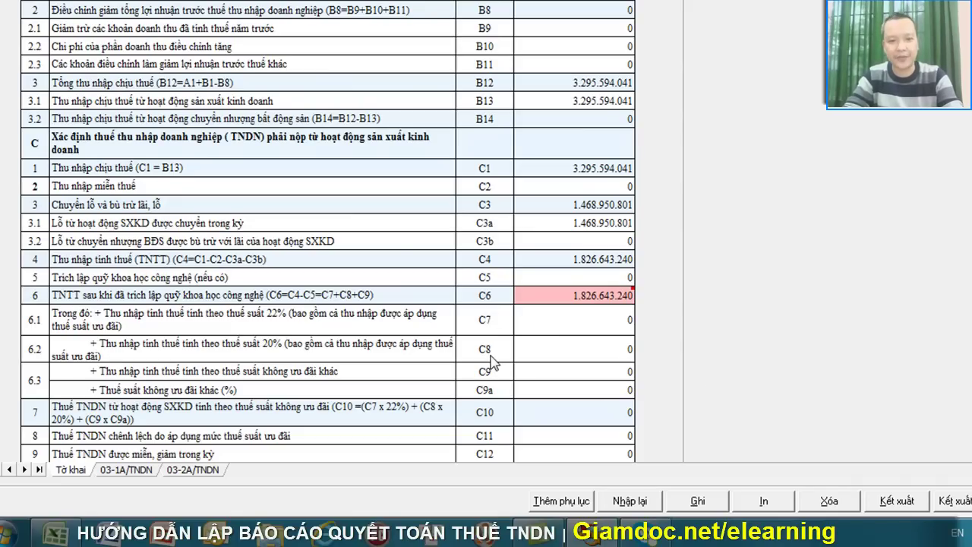
click(546, 351)
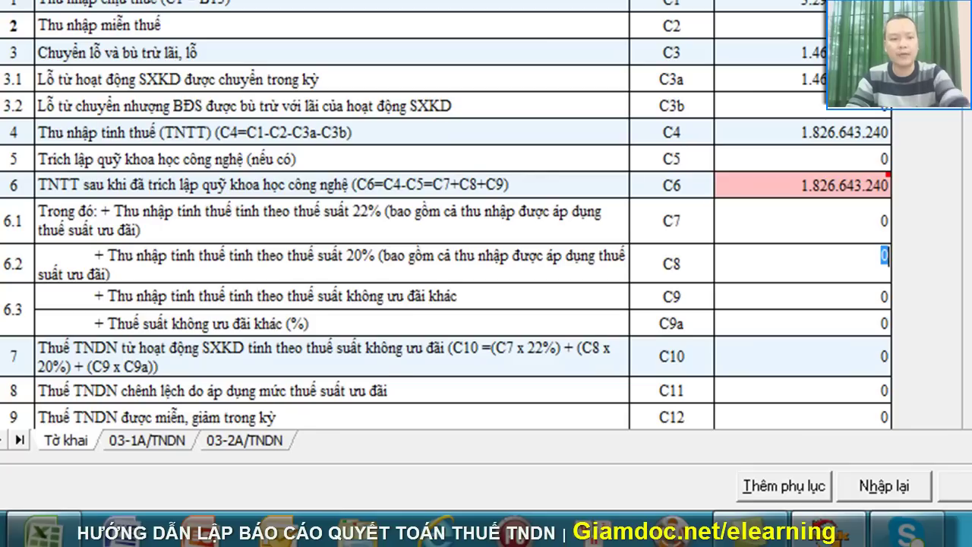
text(1)
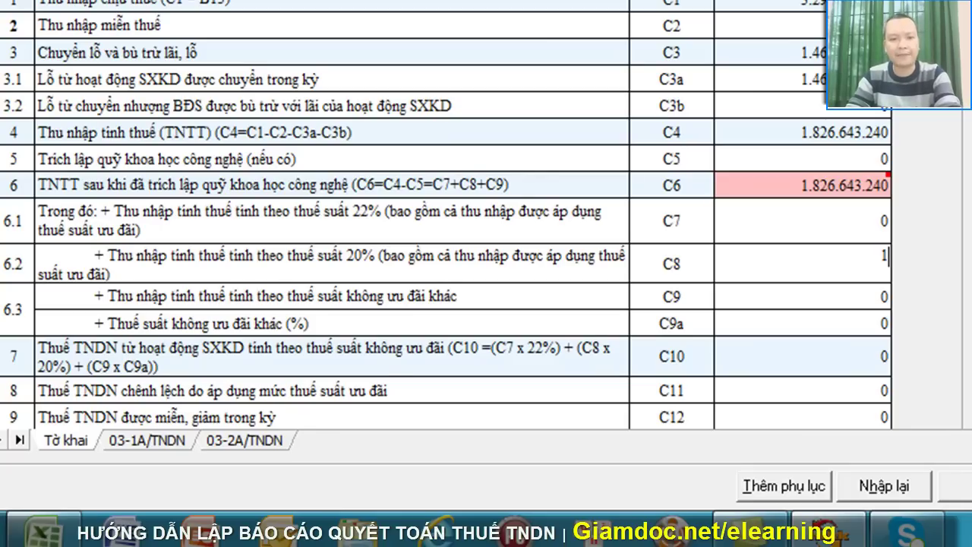
text(.8)
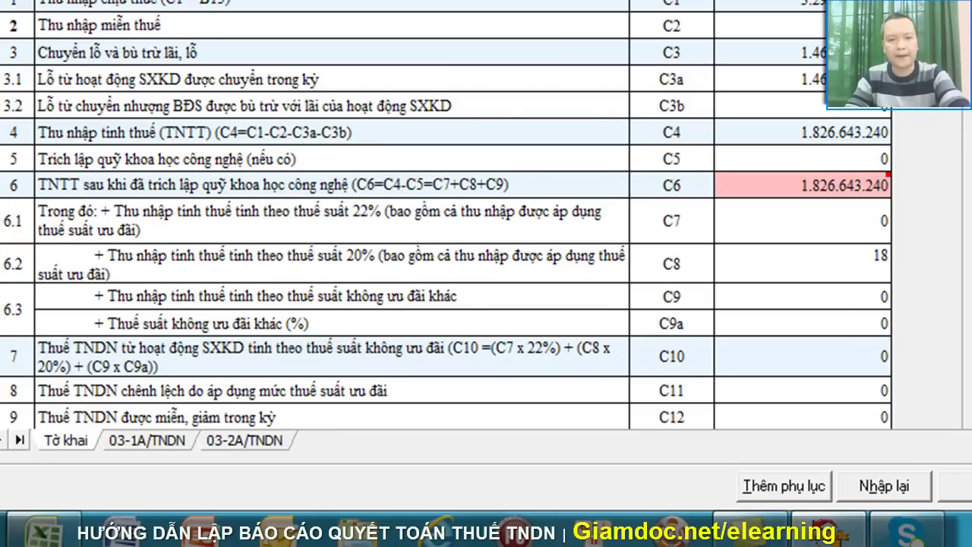
text(26)
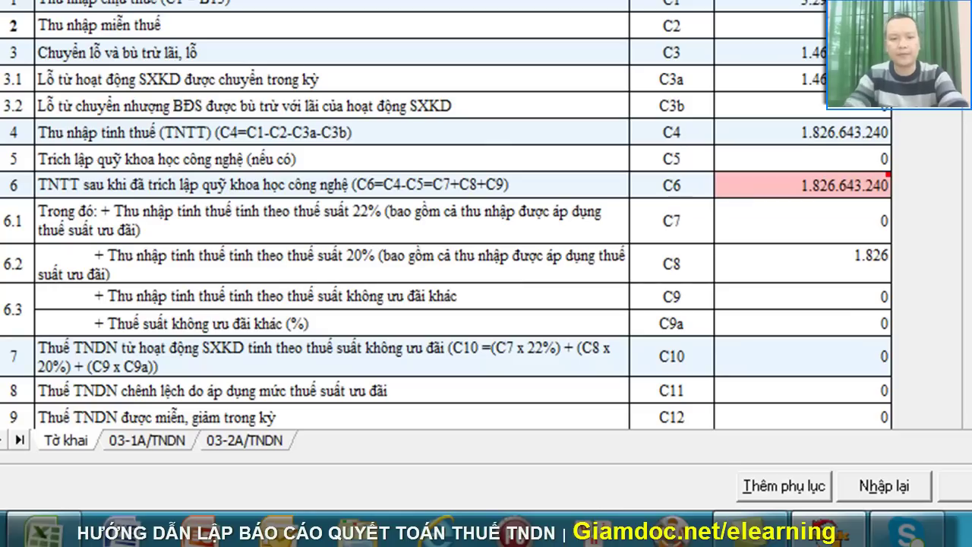
text(.643.24)
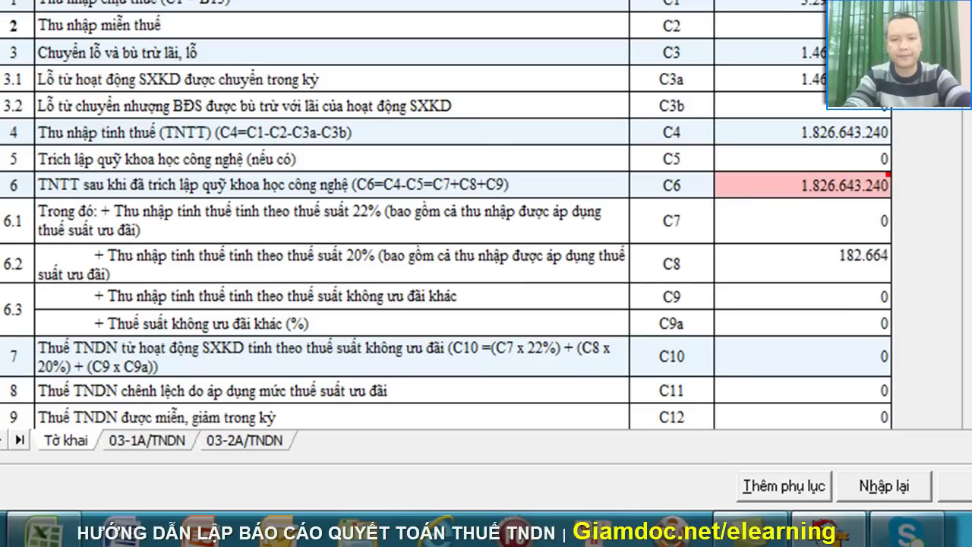
text(0)
key(Tab)
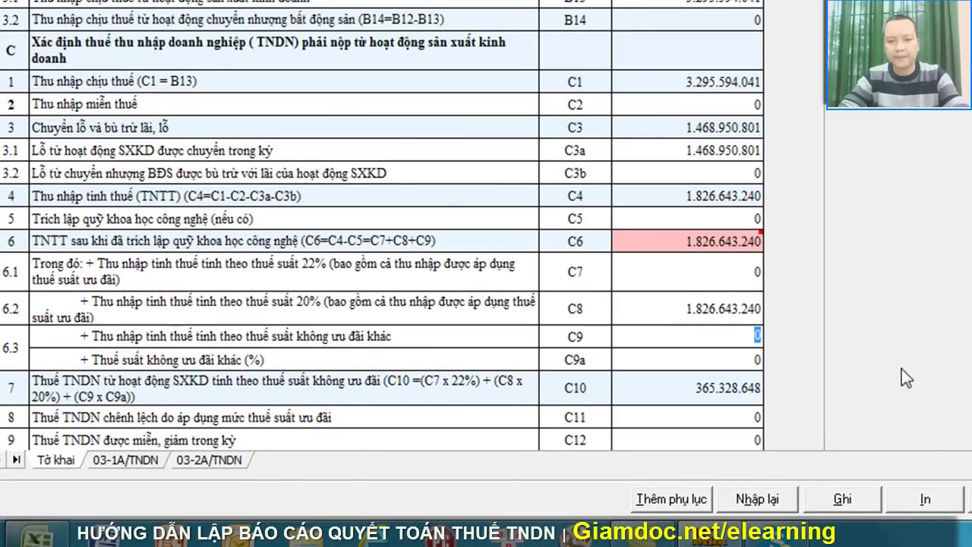
click(842, 499)
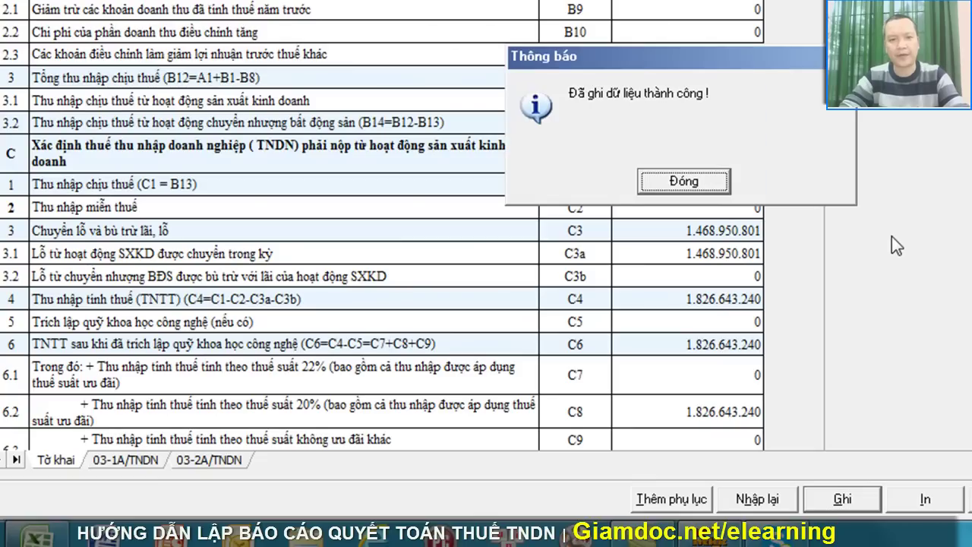
key(Return)
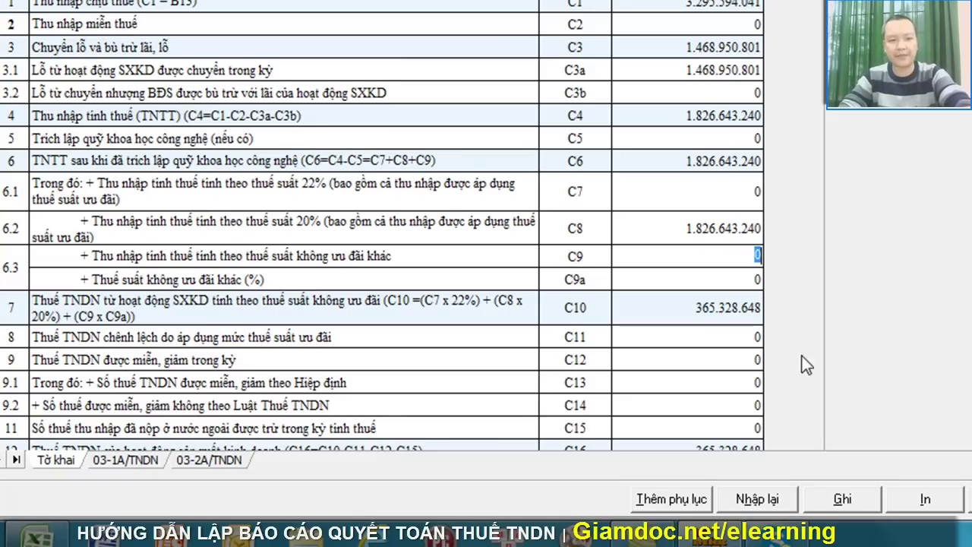
Step: Enter 120.000.000 as the provisional tax paid in the year for business activities (E1) and save the declaration
scroll(320, 229, down, 2)
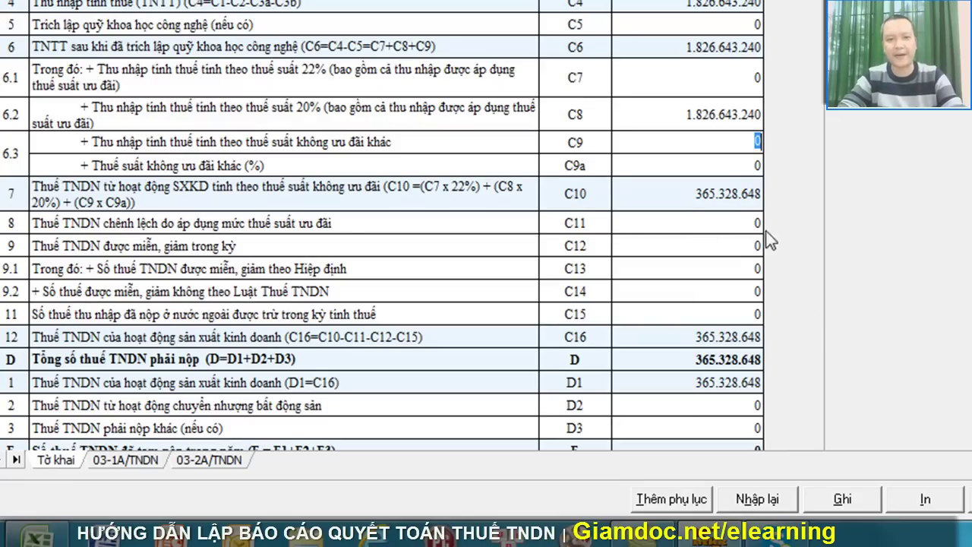
scroll(829, 212, down, 2)
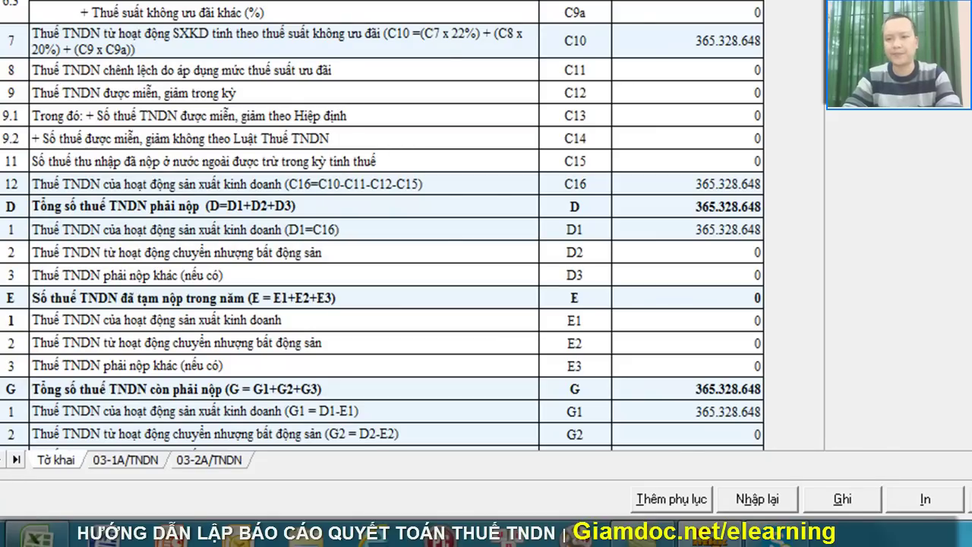
scroll(382, 221, down, 3)
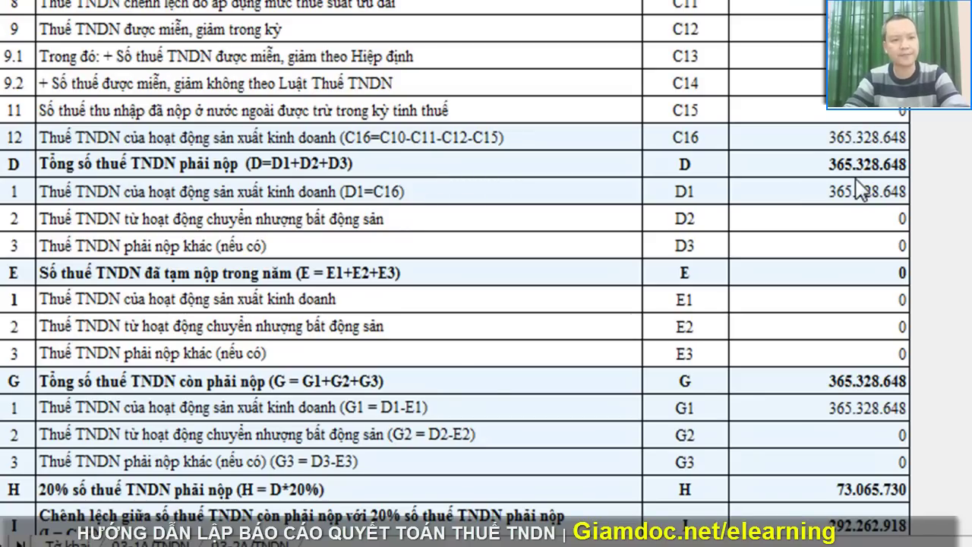
scroll(860, 190, down, 3)
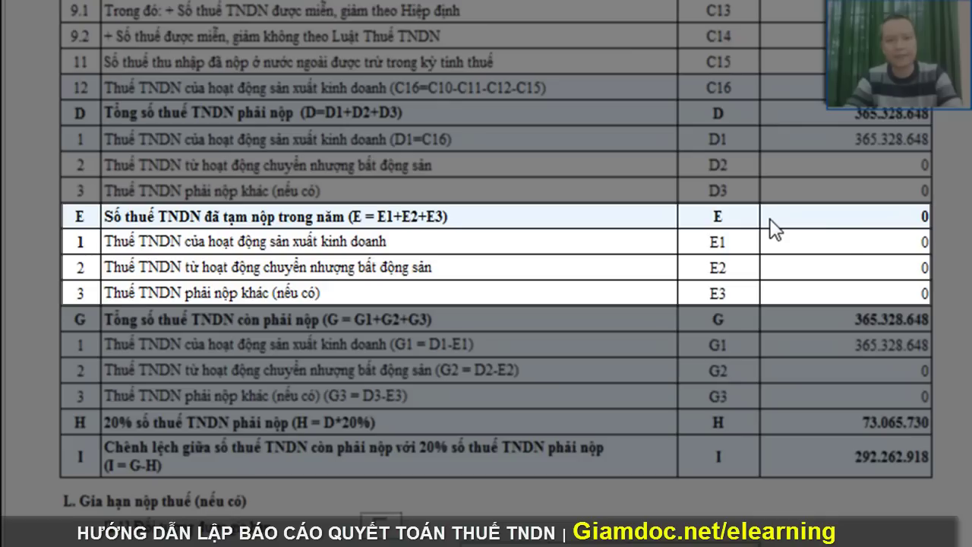
click(847, 245)
text(1)
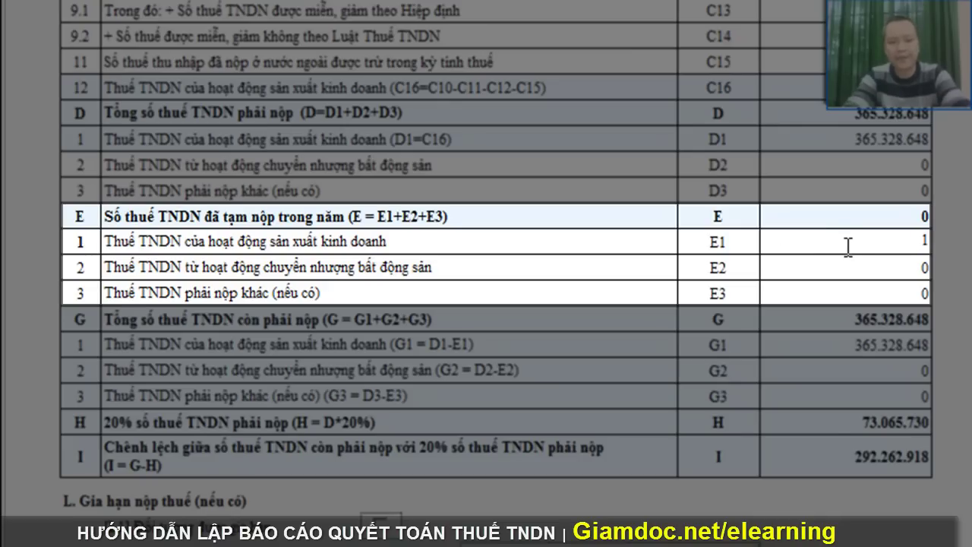
text(20.000)
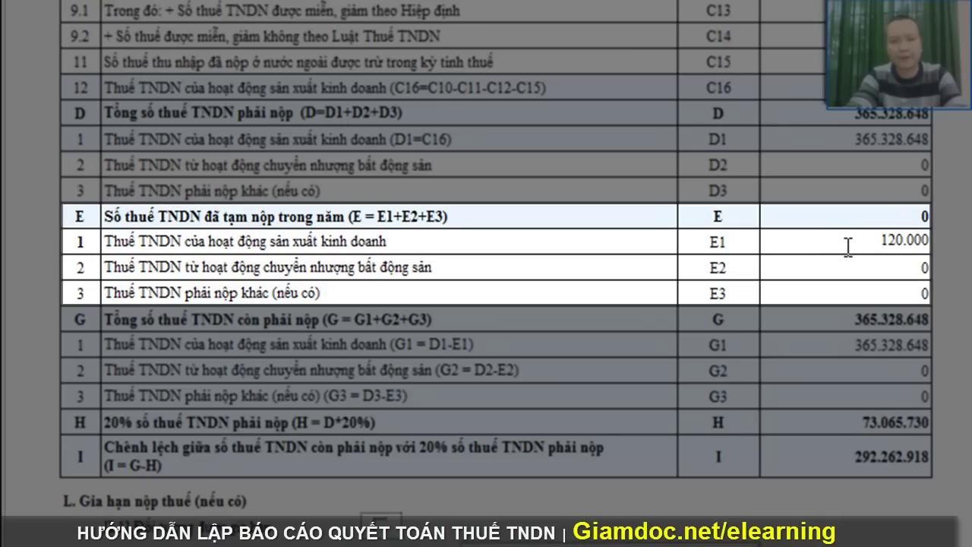
text(.000)
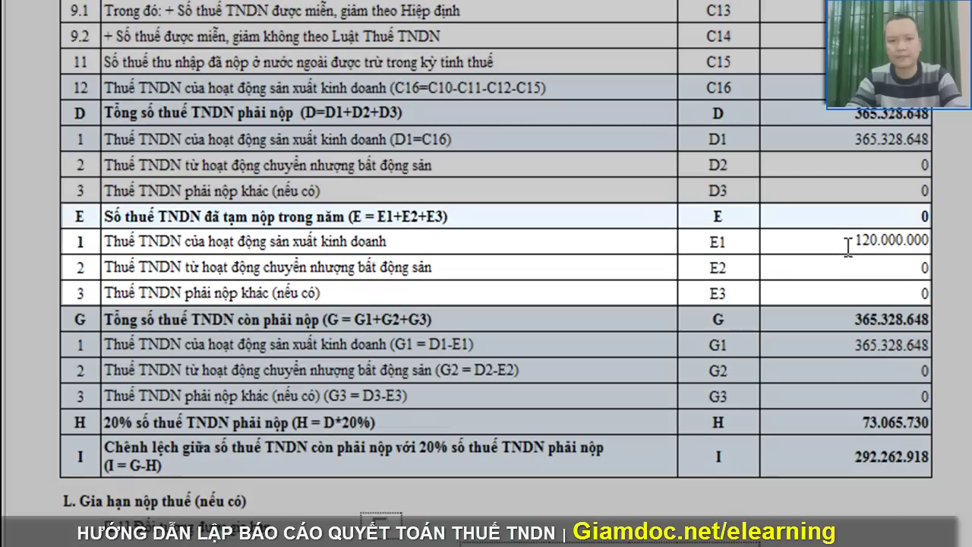
key(Tab)
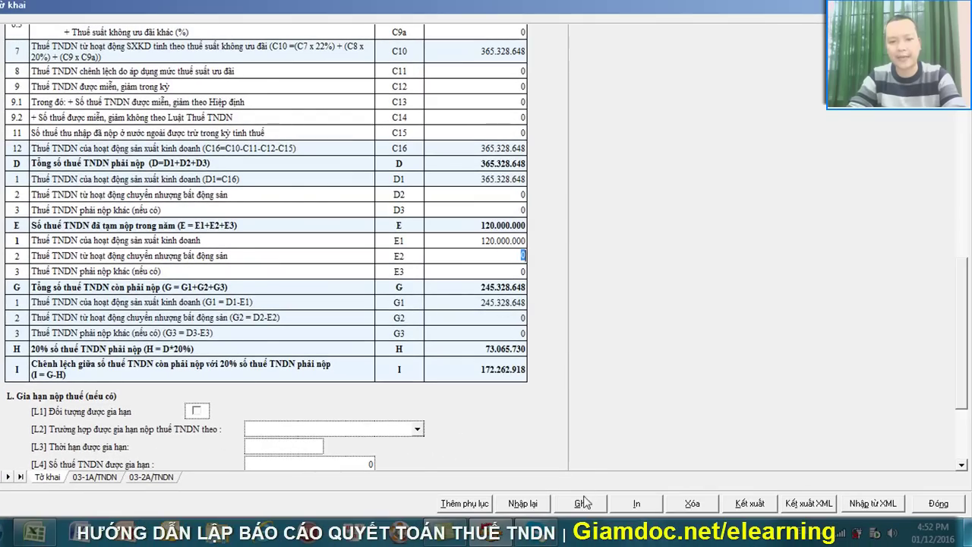
click(591, 509)
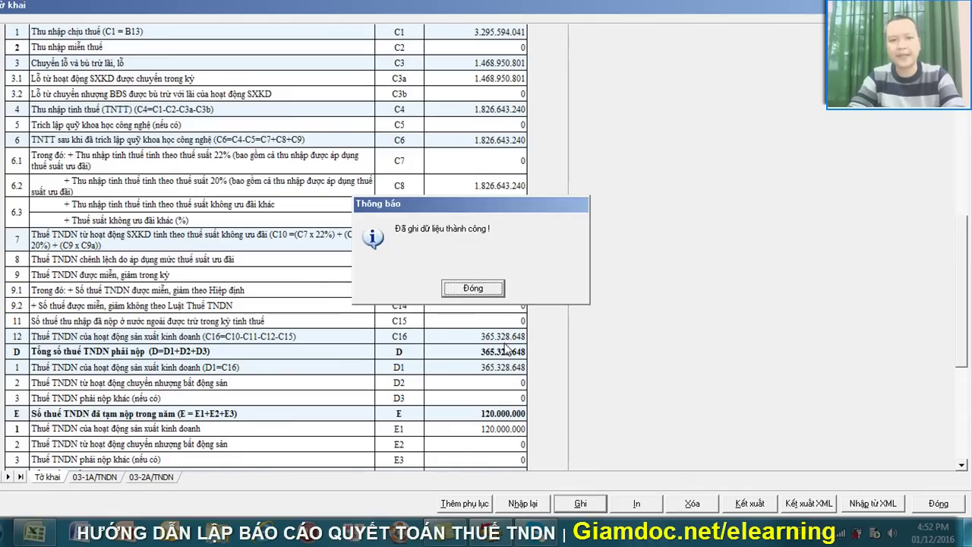
click(473, 290)
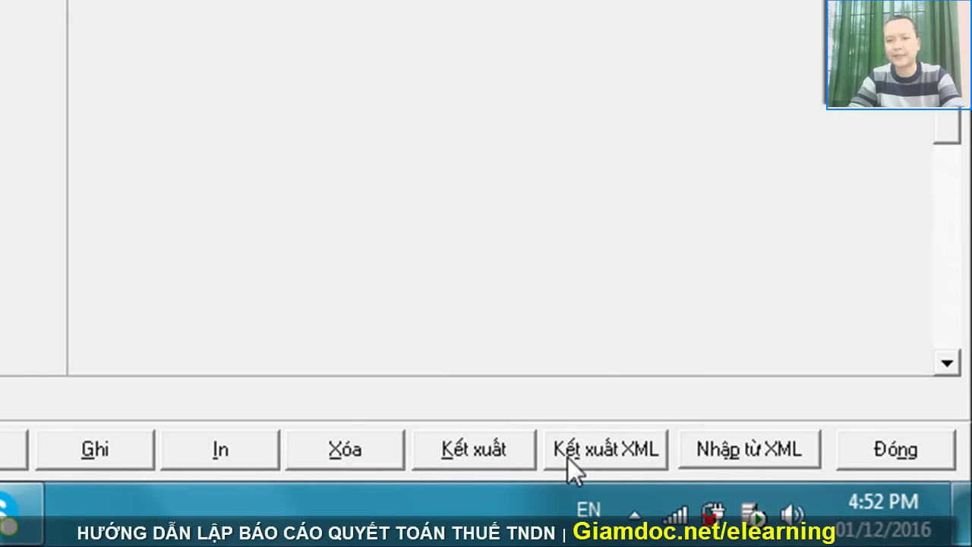
Step: Export the declaration as an XML file to the Desktop, keeping the suggested file name
click(622, 463)
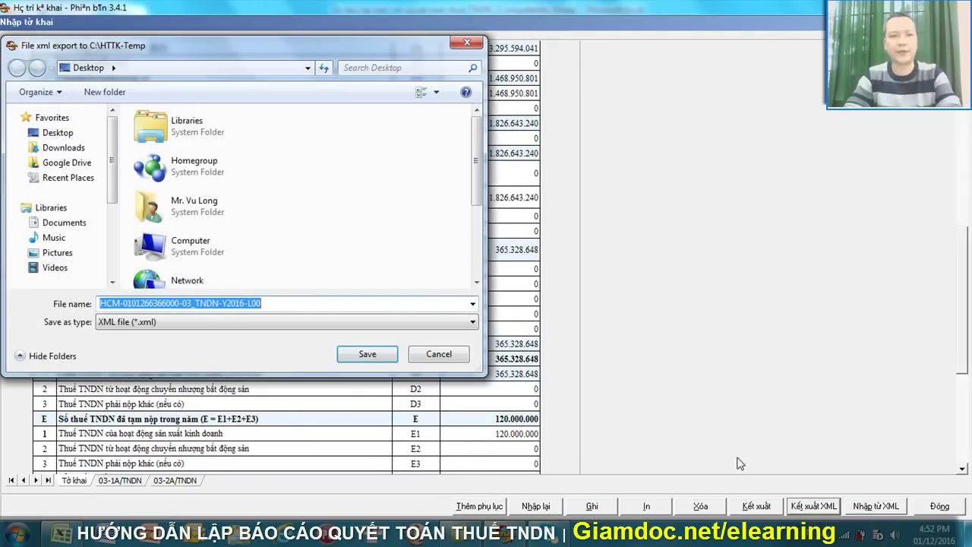
click(373, 357)
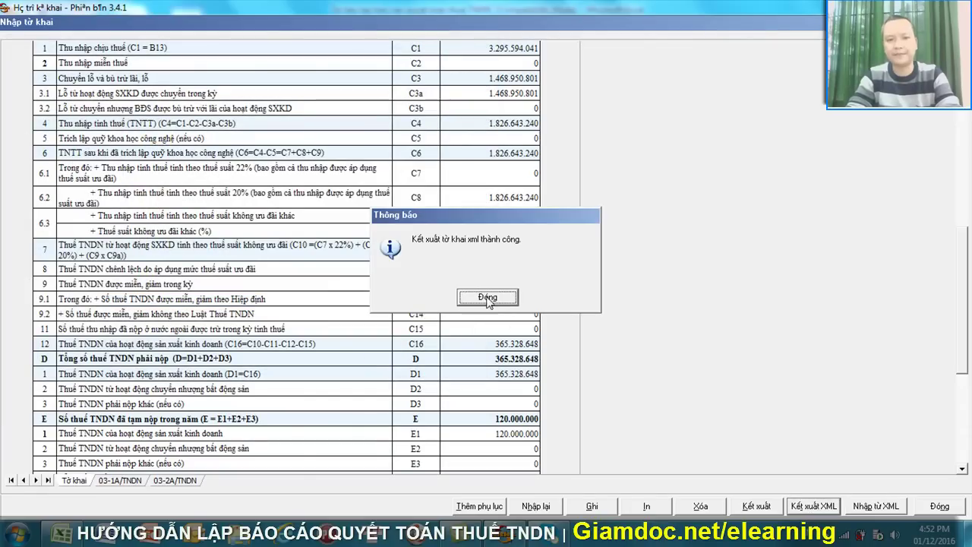
click(488, 298)
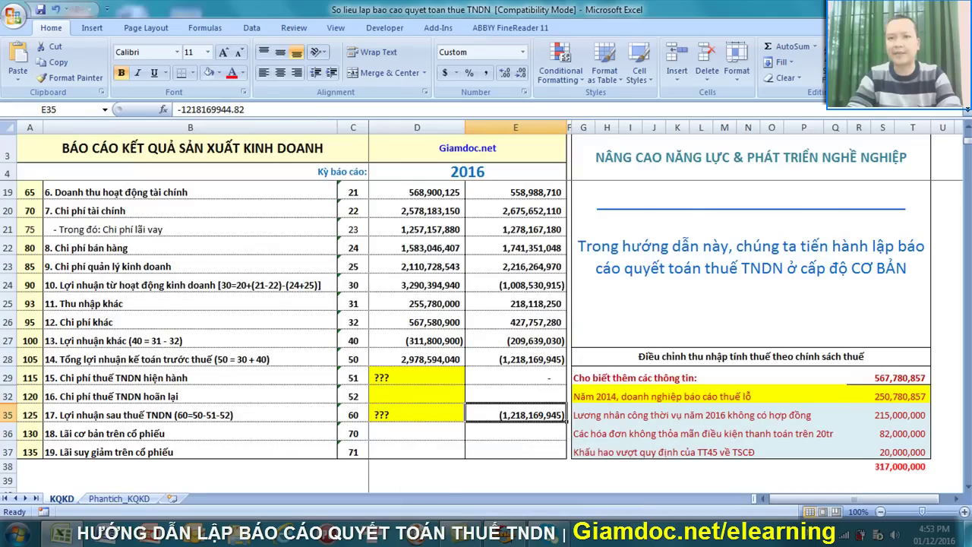
Step: Open the exported XML declaration from the desktop in iTax Viewer and review the form from its header to the signature section
key(super+d)
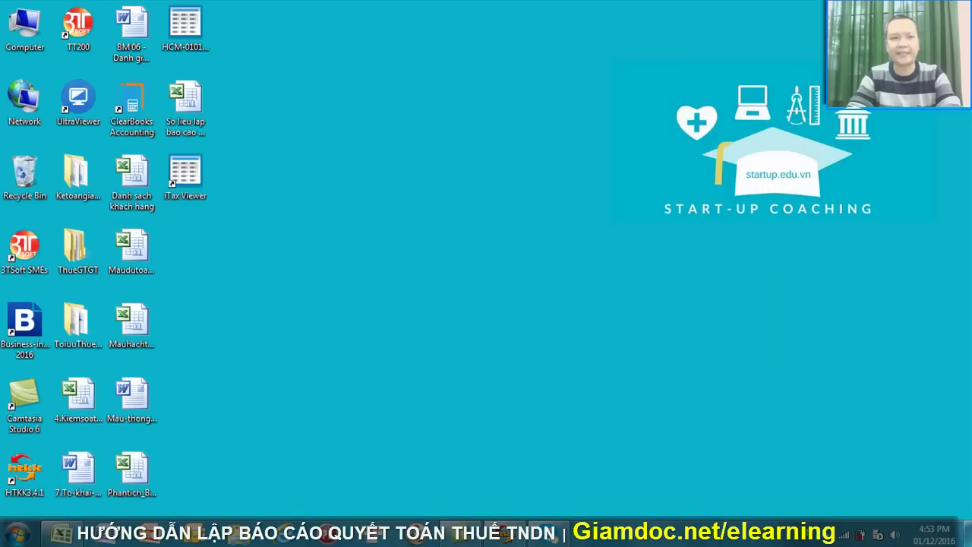
click(202, 28)
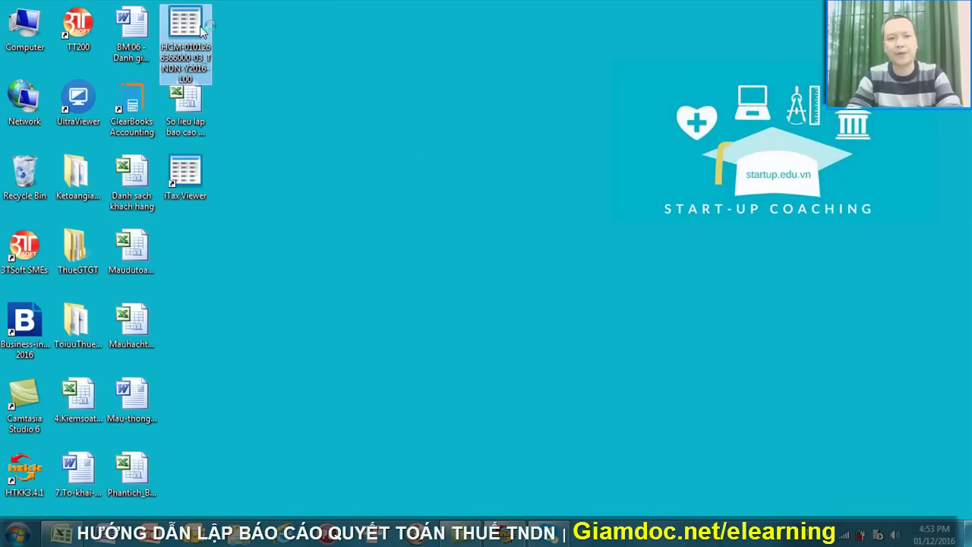
double_click(188, 188)
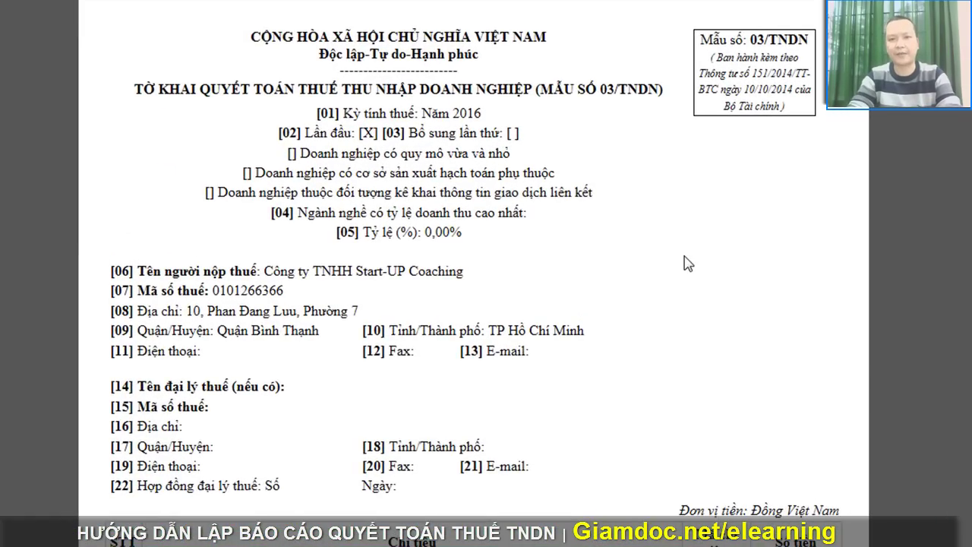
scroll(688, 263, down, 10)
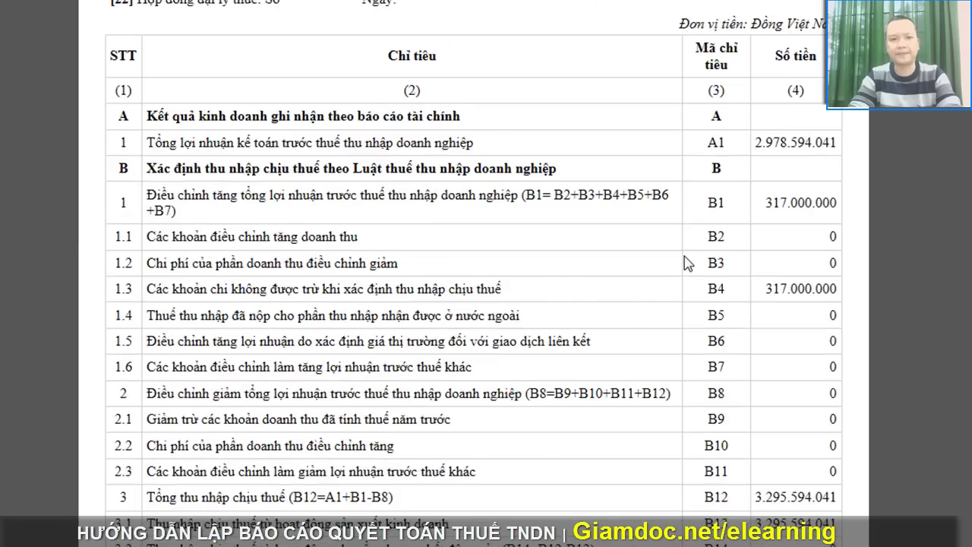
scroll(687, 264, down, 15)
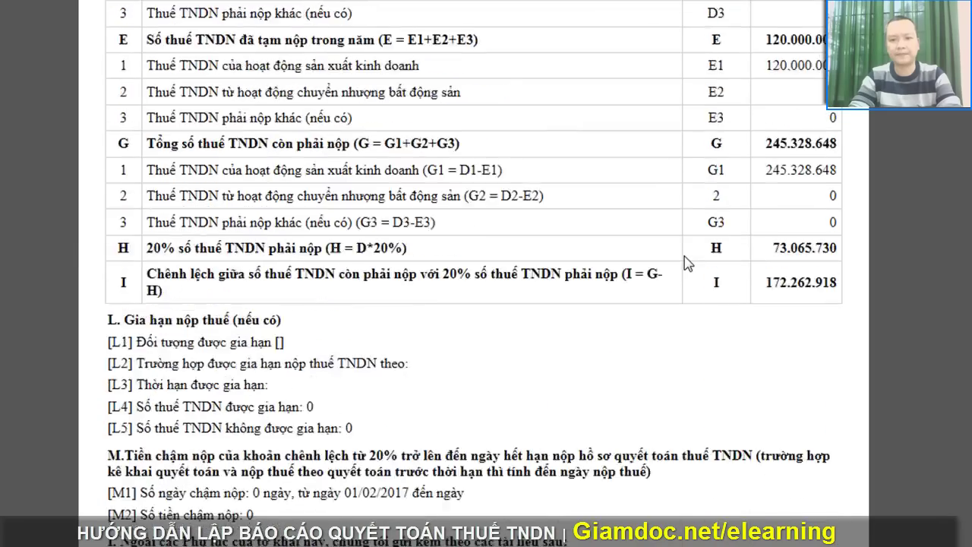
scroll(687, 264, down, 4)
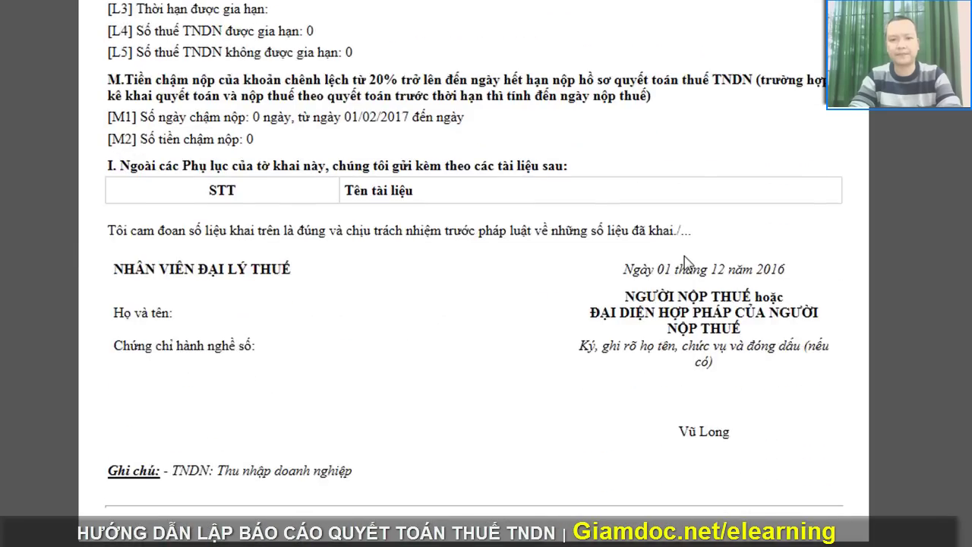
scroll(687, 263, up, 15)
scroll(687, 263, up, 15)
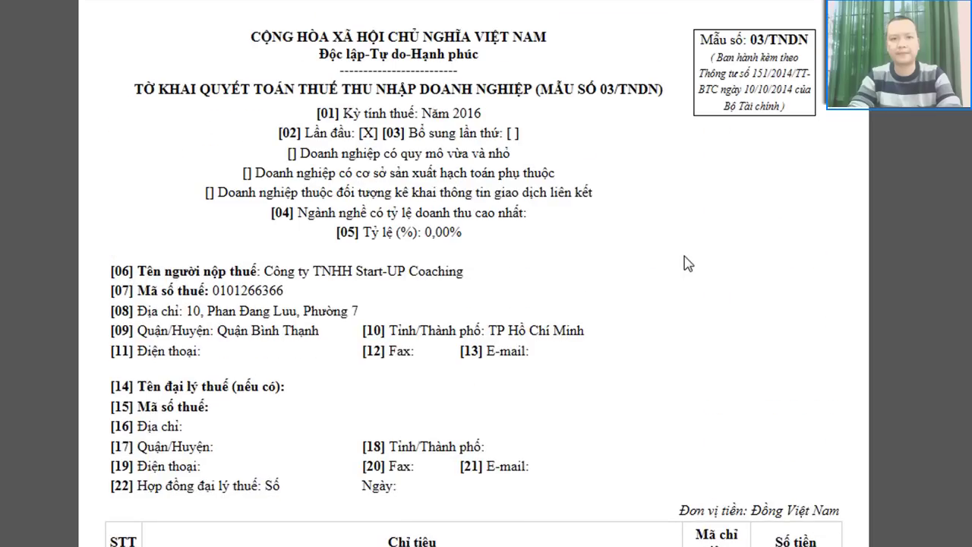